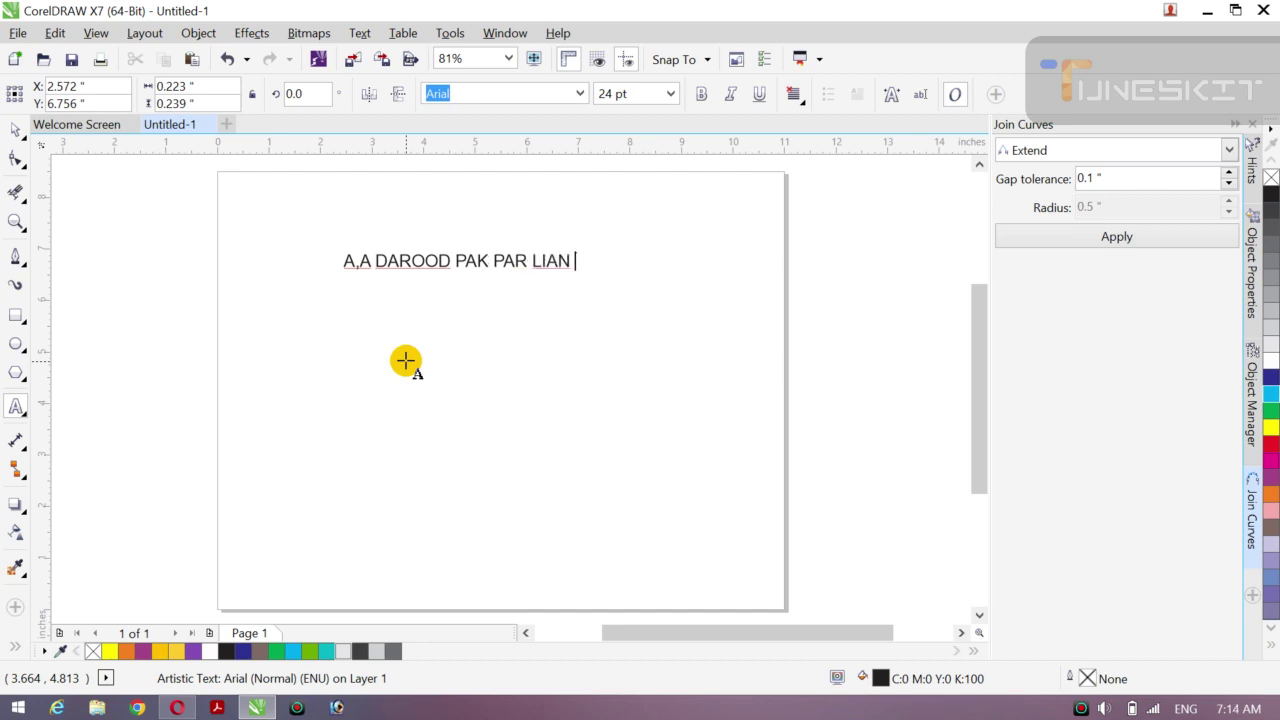
# - Delete the line of artistic text from the page
pyautogui.click(24, 140)
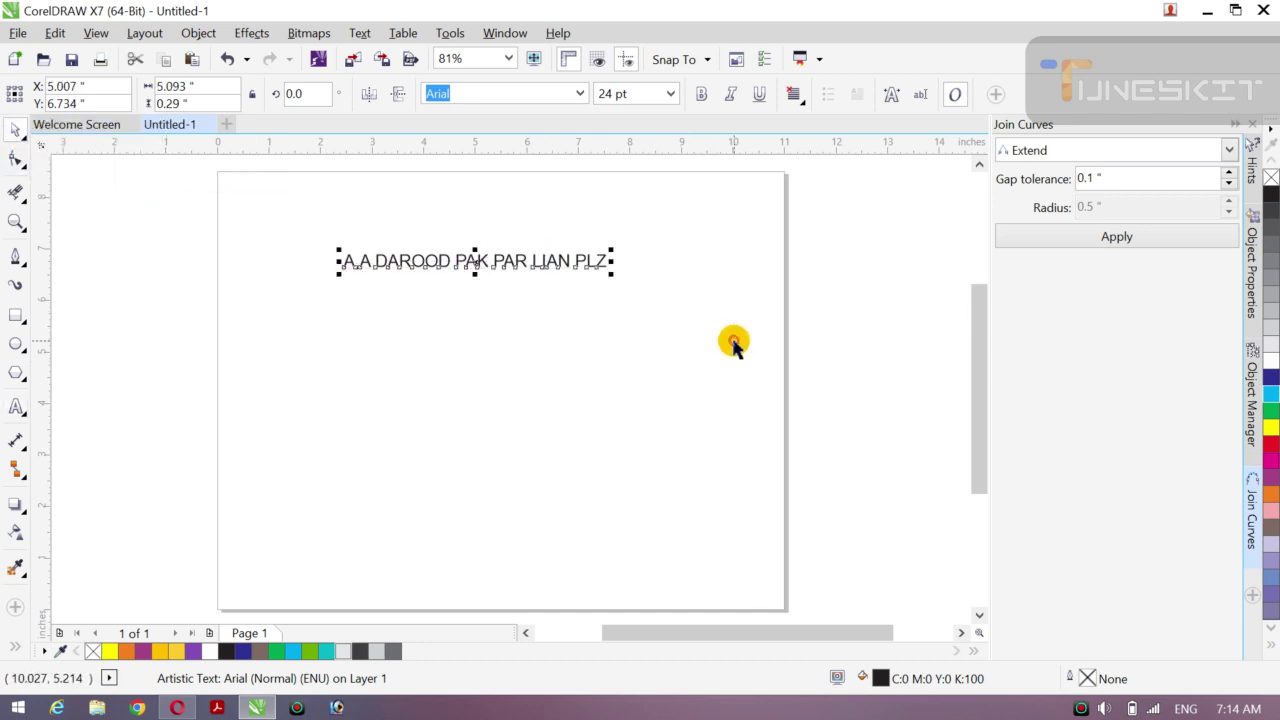
pyautogui.press('Delete')
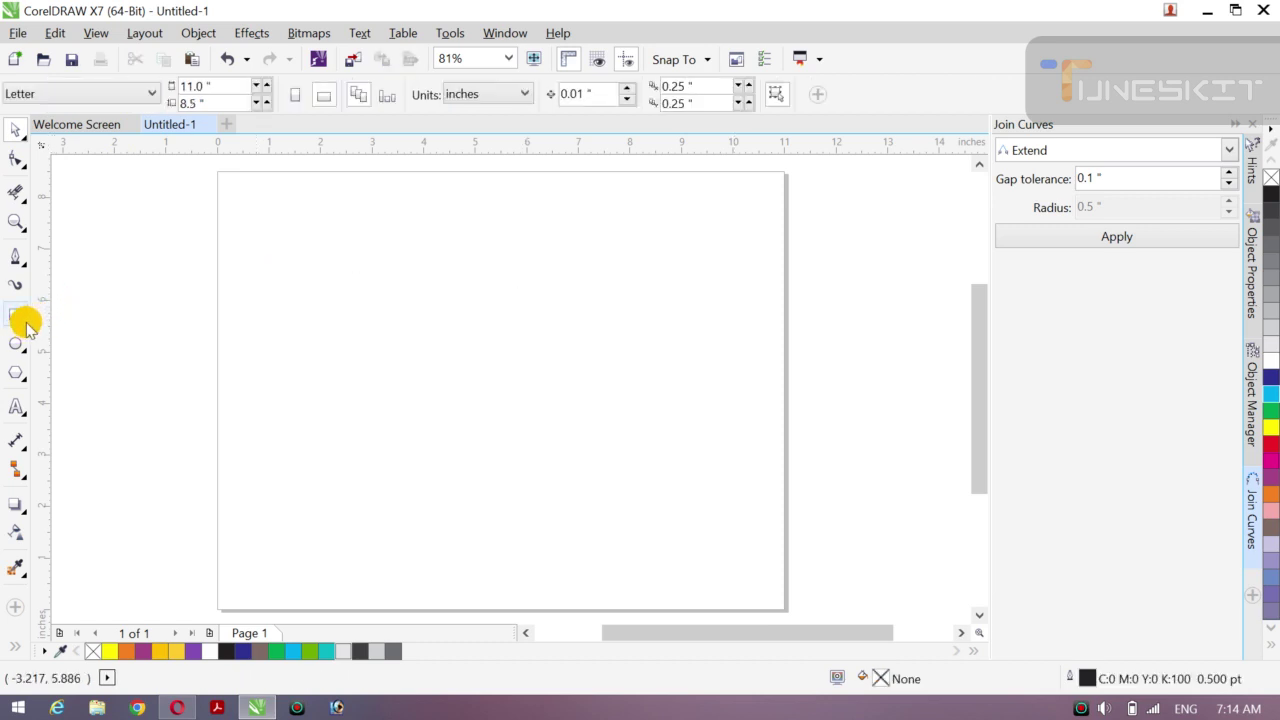
# - Draw a square about 2.85 inches wide left of the page centre, then deselect it
pyautogui.click(24, 324)
pyautogui.click(86, 314)
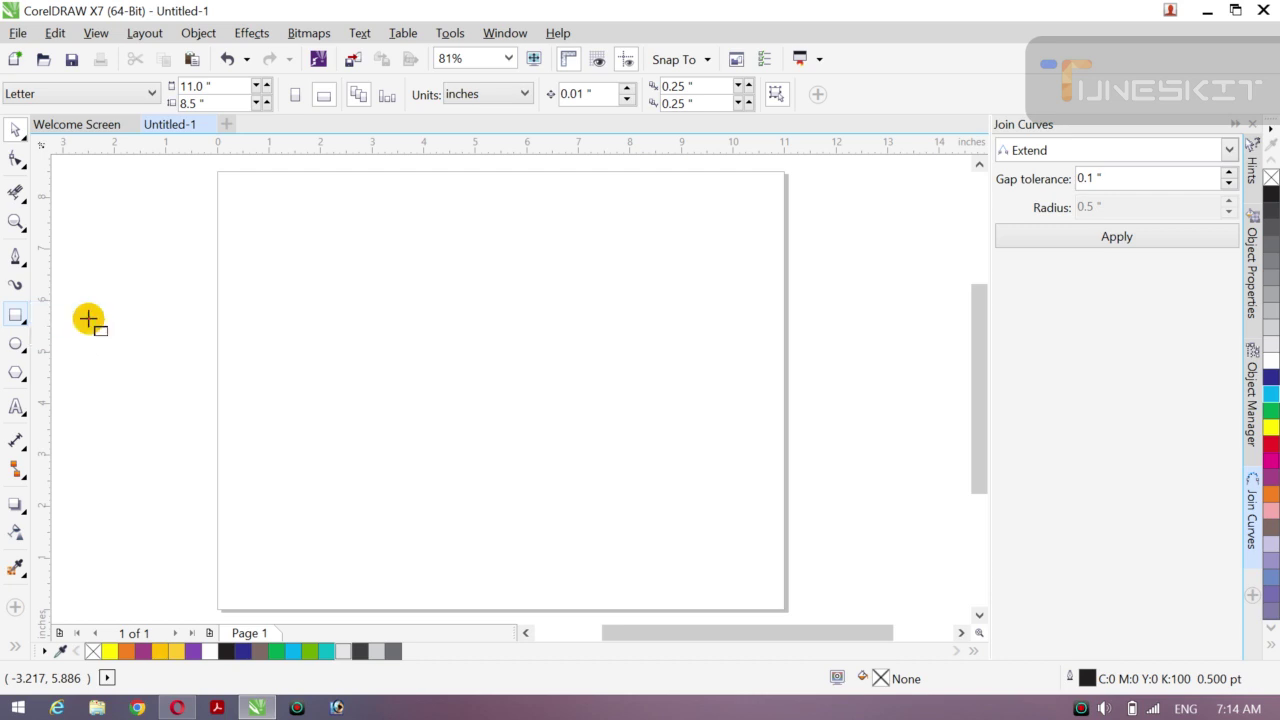
pyautogui.moveTo(358, 282); pyautogui.dragTo(503, 411)
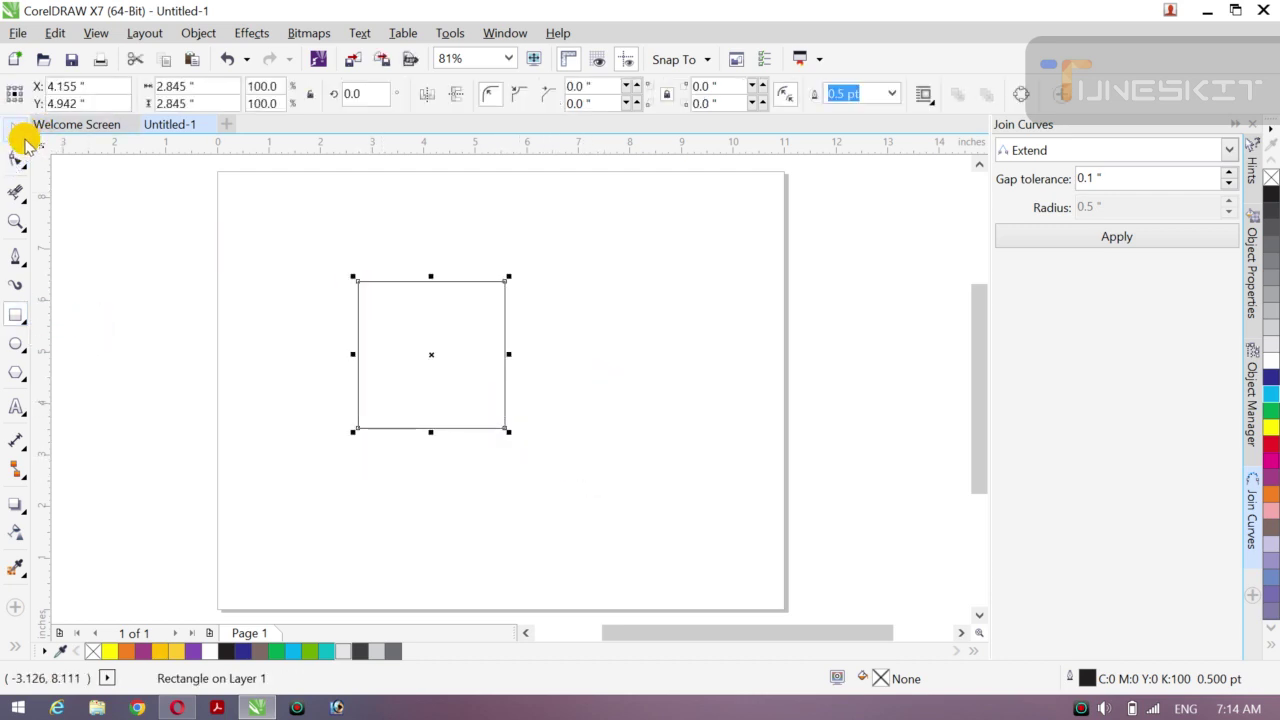
pyautogui.click(20, 134)
pyautogui.click(134, 266)
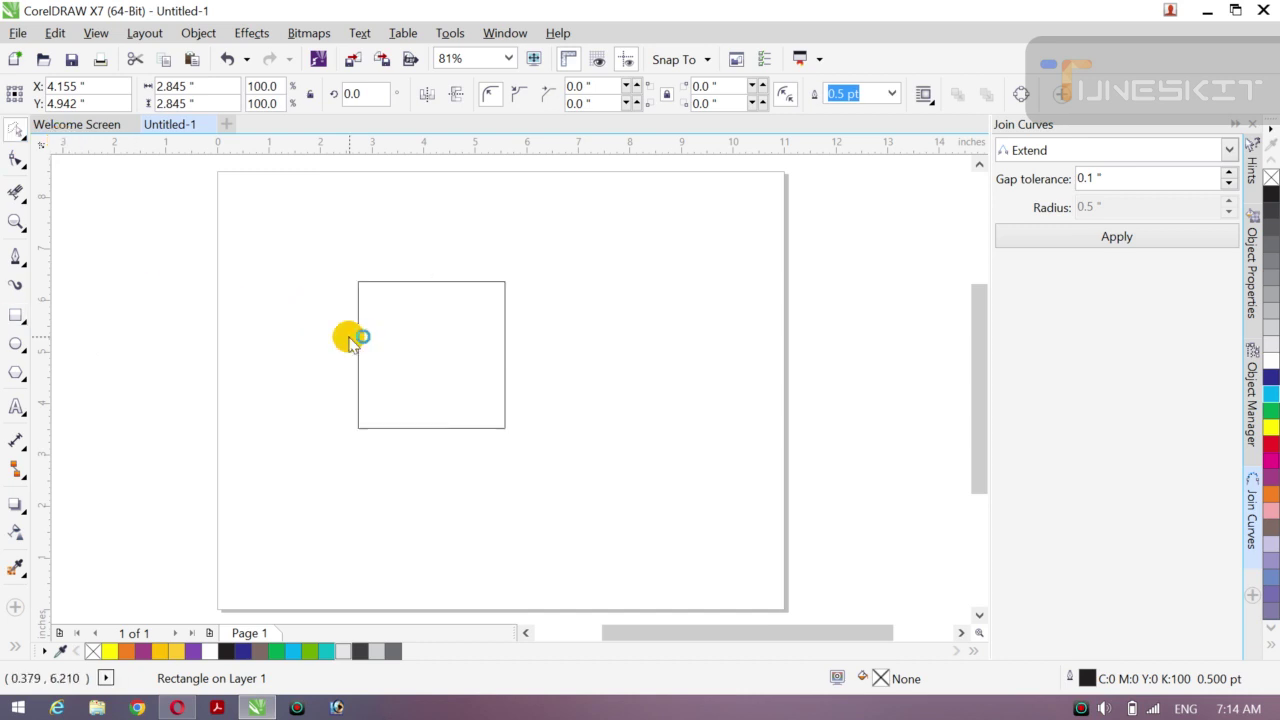
# - Move the square to about X 4.6, Y 5.7 inches and place a copy overlapping its lower-right corner
pyautogui.click(450, 358)
pyautogui.moveTo(429, 349); pyautogui.dragTo(450, 318)
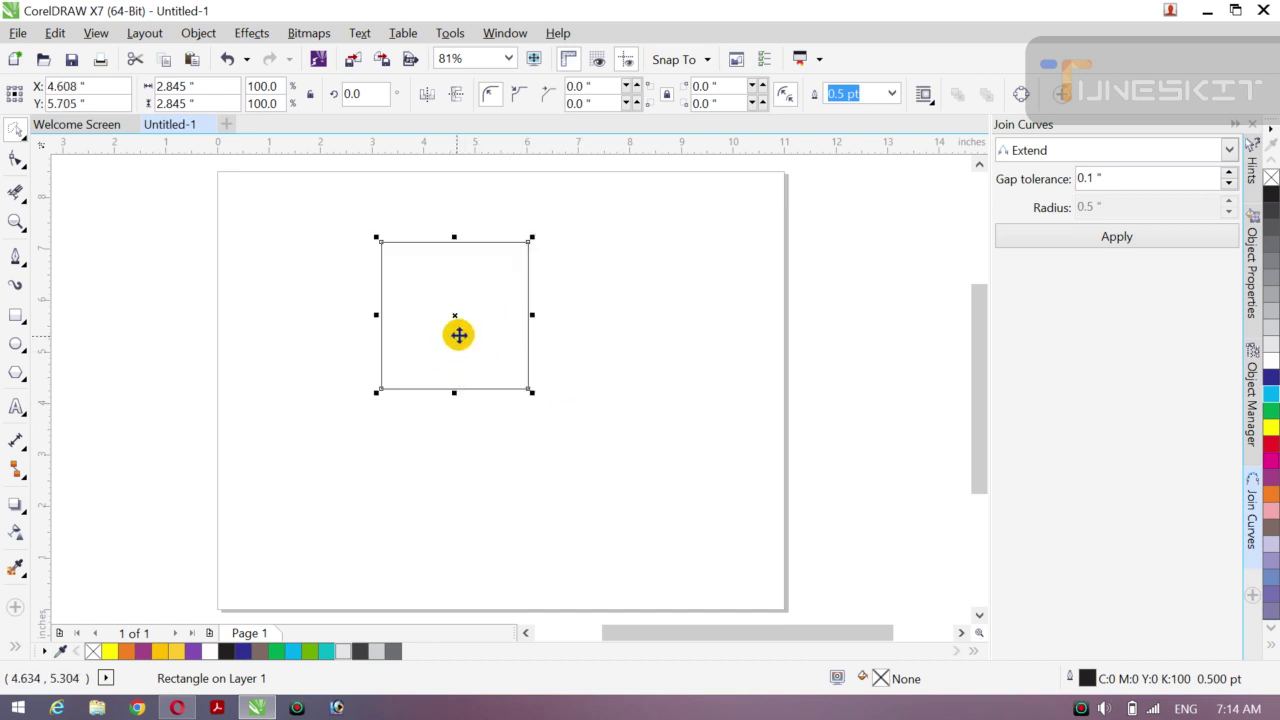
pyautogui.moveTo(457, 320); pyautogui.dragTo(529, 381)
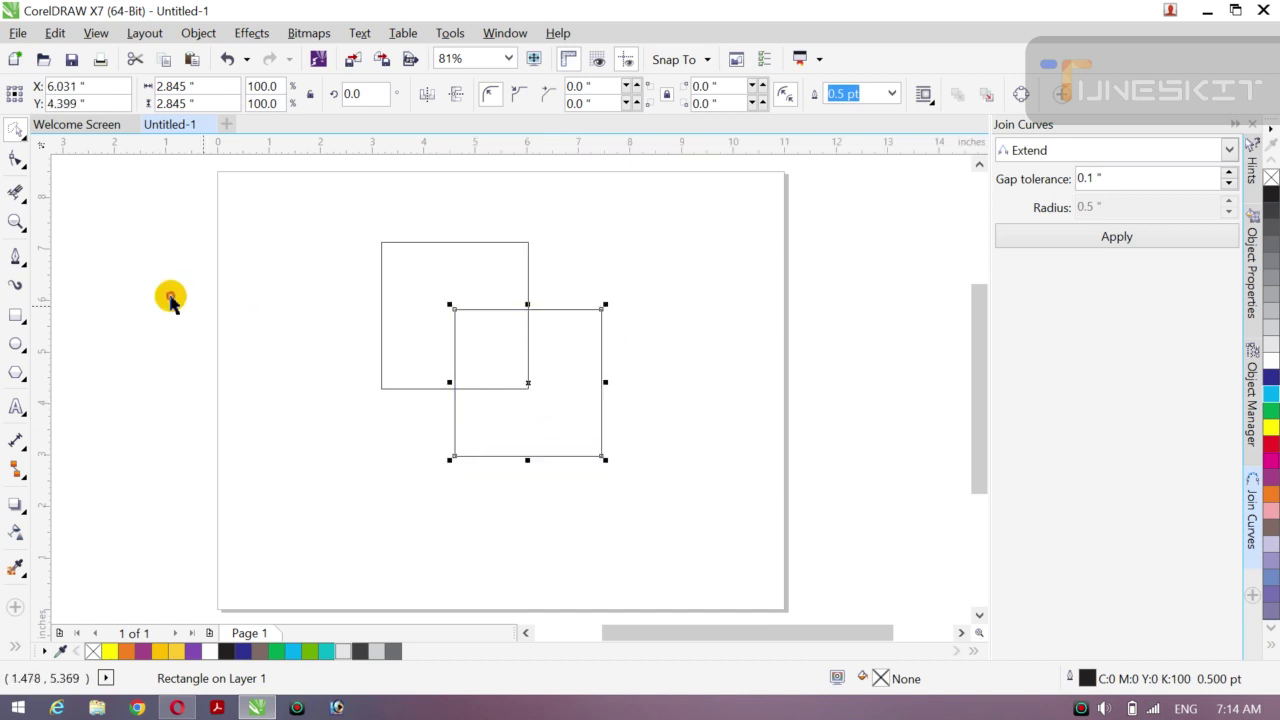
pyautogui.click(172, 298)
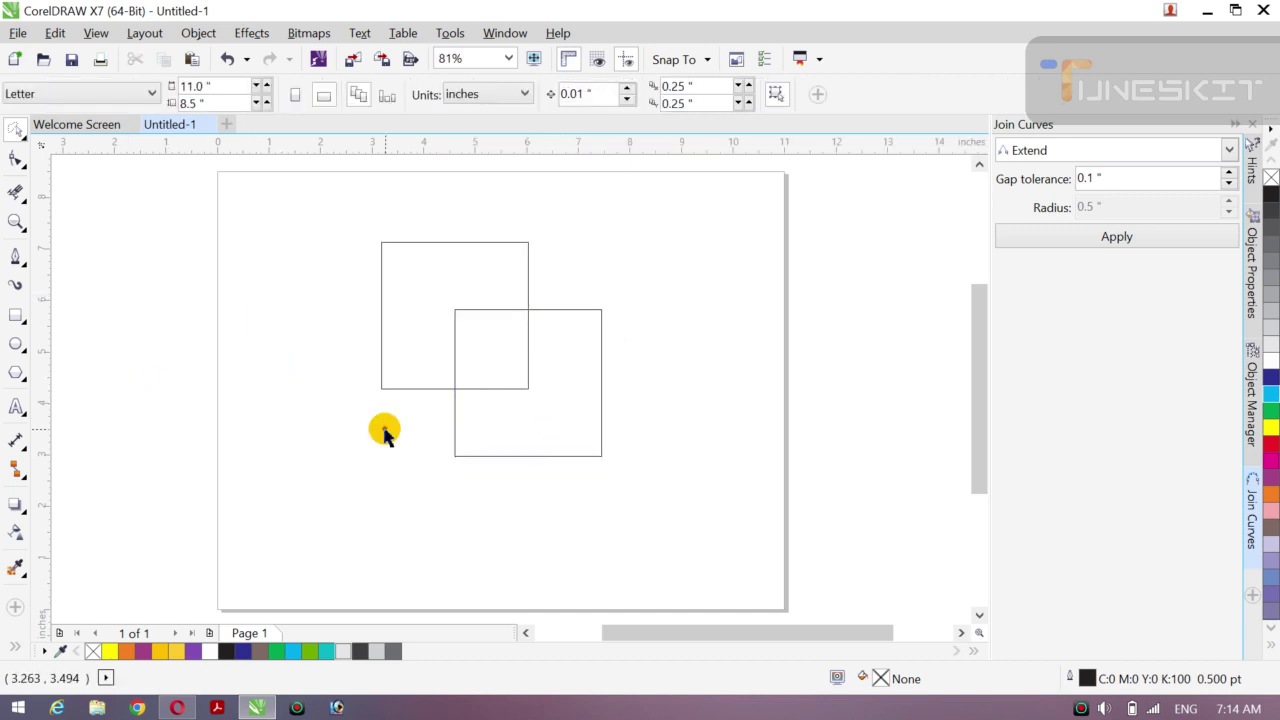
# - Fill the upper-left square with red and the lower-right square with black
pyautogui.click(404, 330)
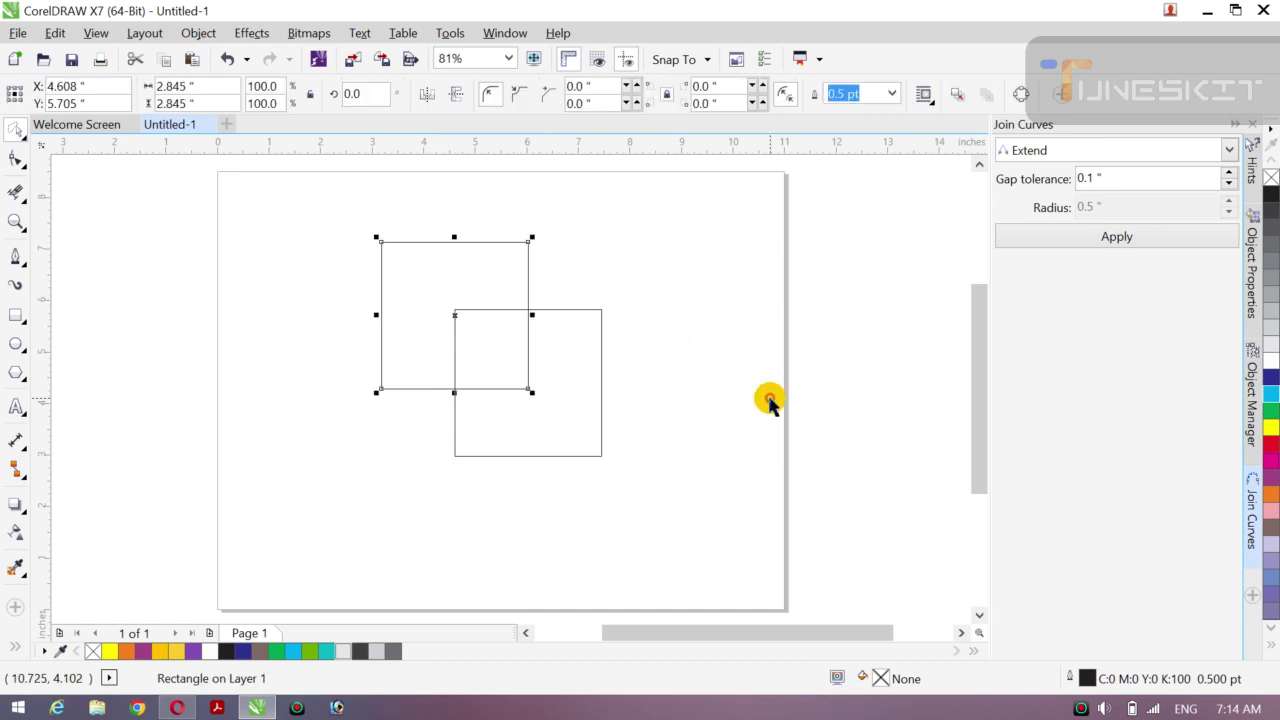
pyautogui.click(1270, 446)
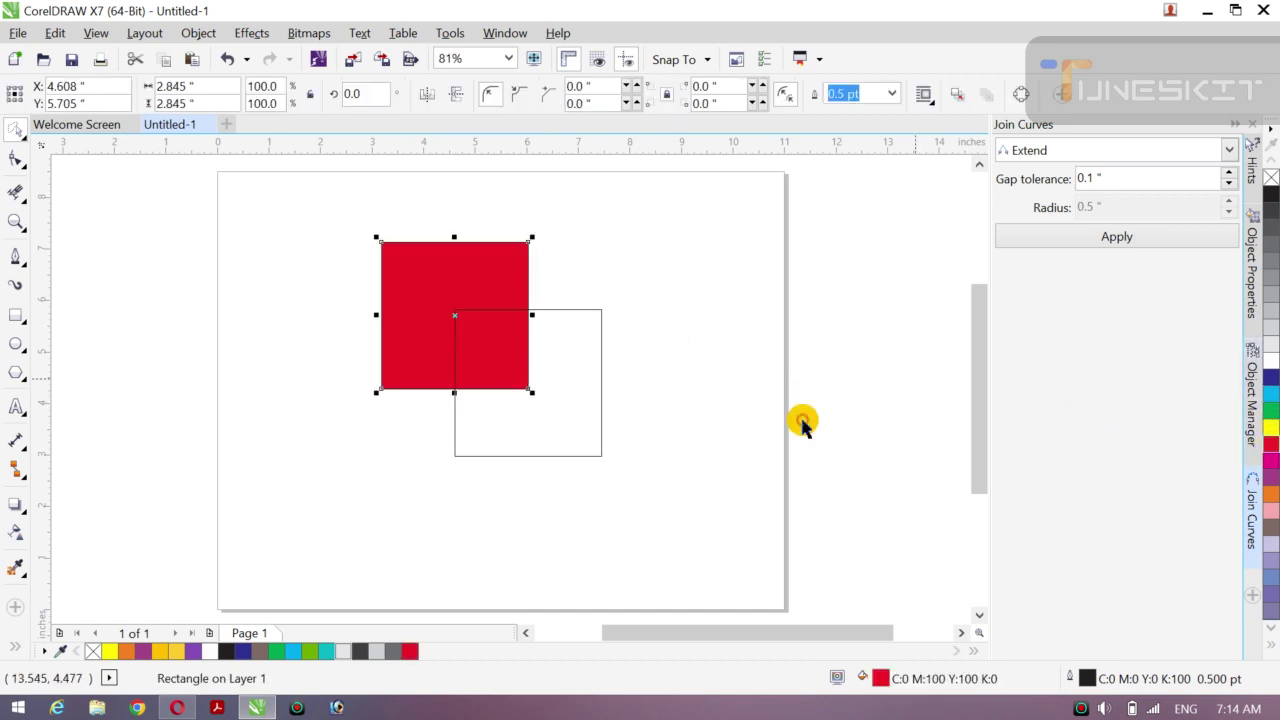
pyautogui.click(558, 423)
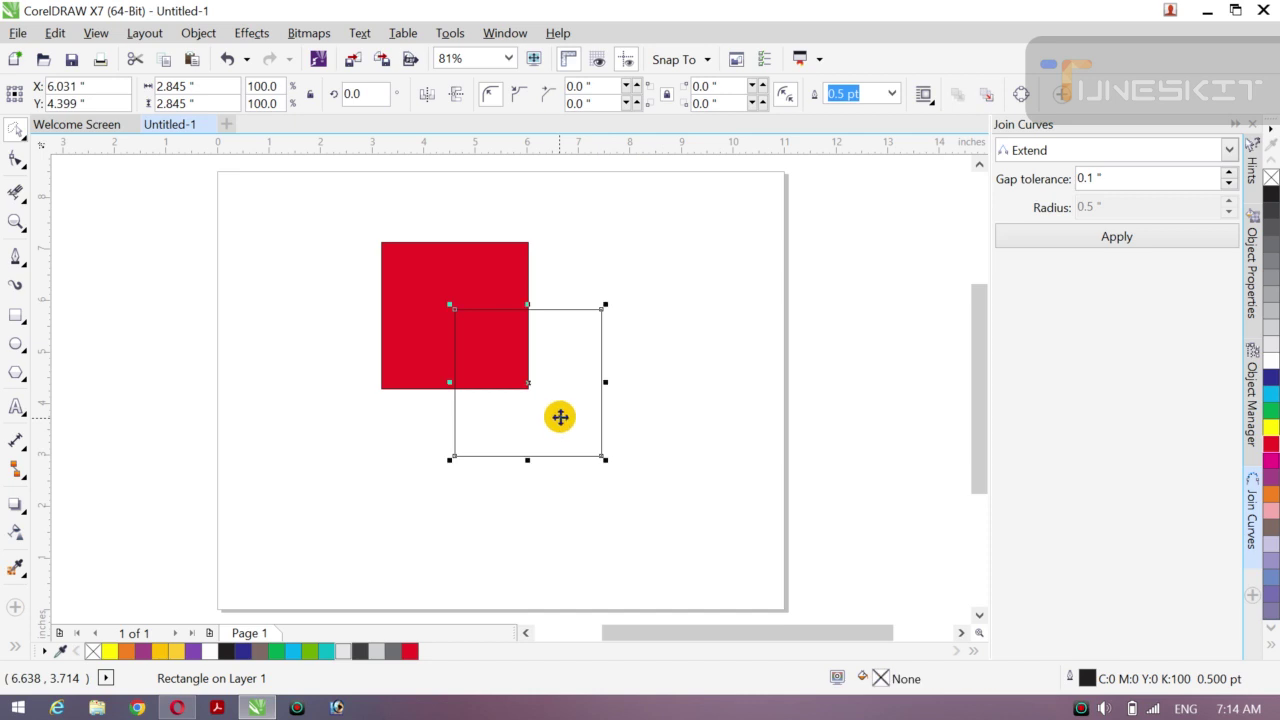
pyautogui.click(1271, 195)
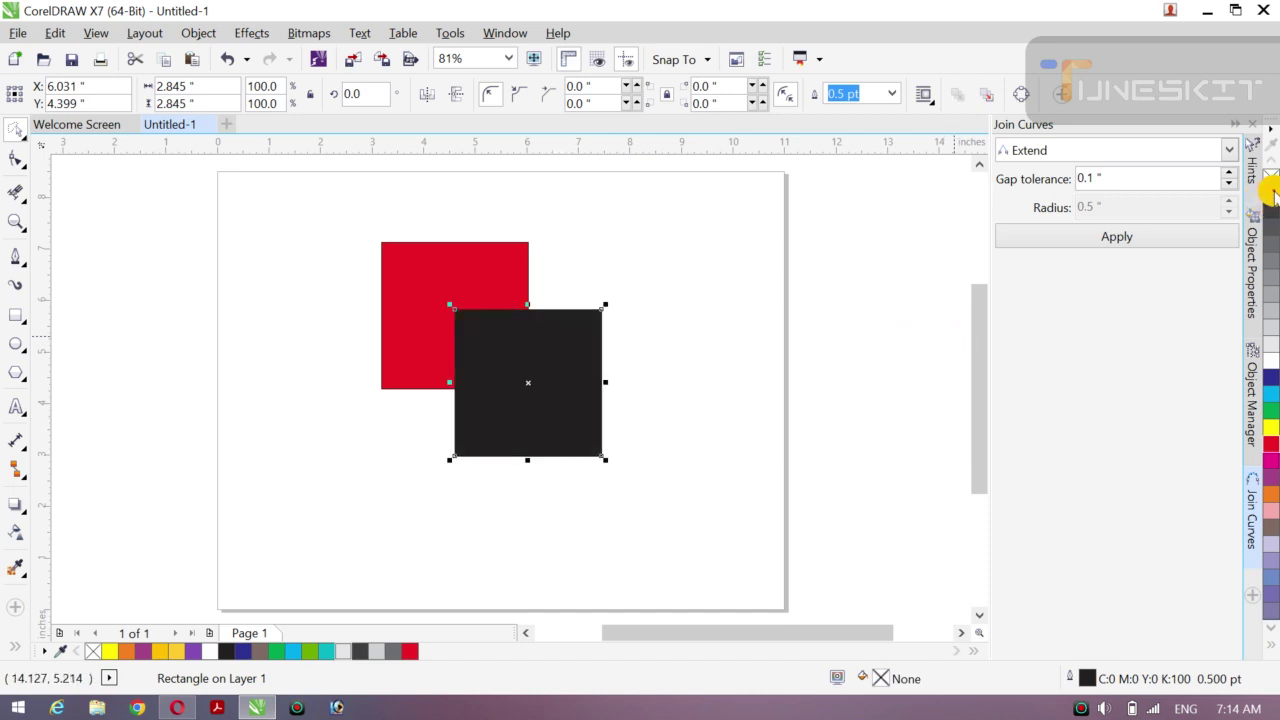
pyautogui.click(27, 145)
pyautogui.click(55, 127)
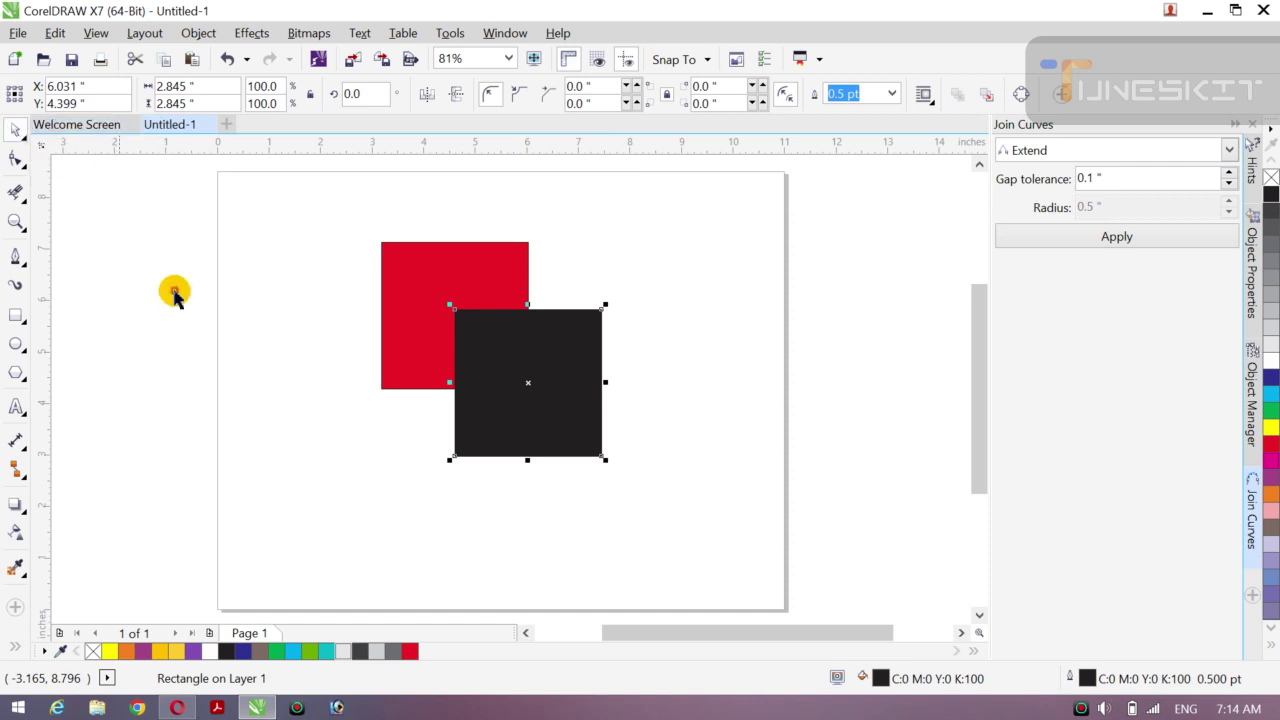
pyautogui.click(173, 297)
pyautogui.click(524, 386)
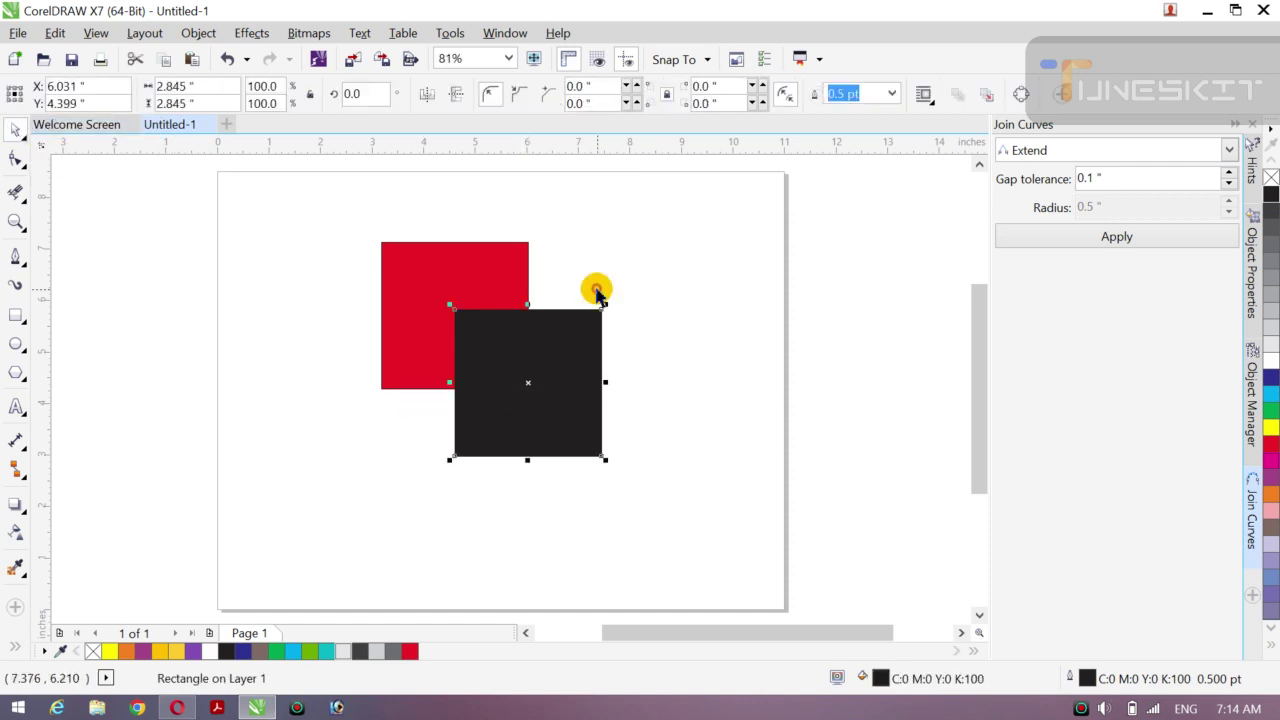
pyautogui.click(891, 94)
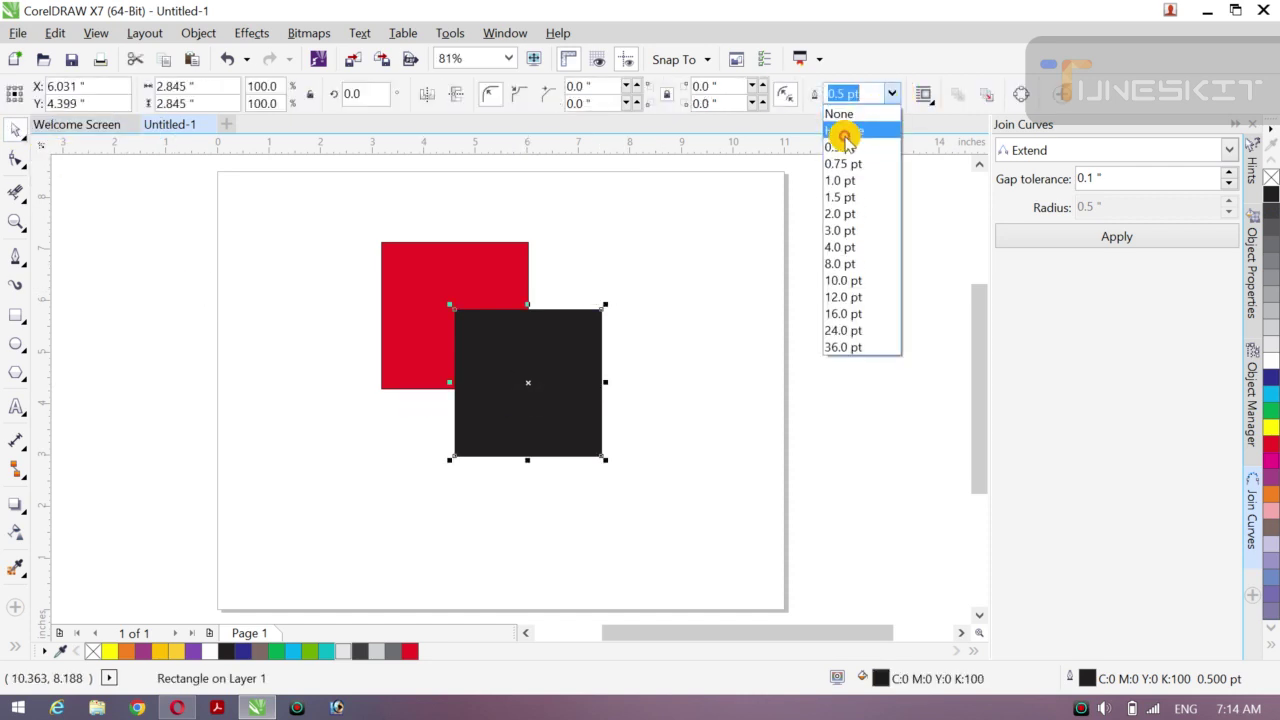
pyautogui.click(777, 318)
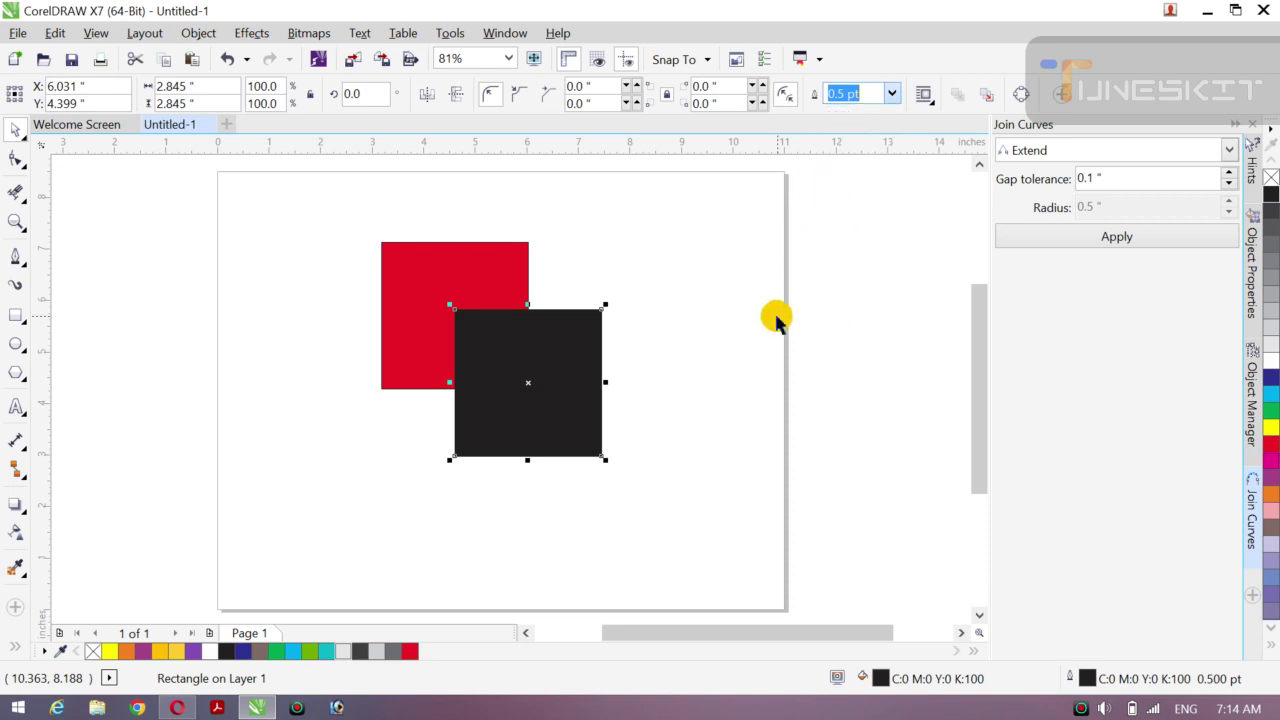
pyautogui.click(391, 423)
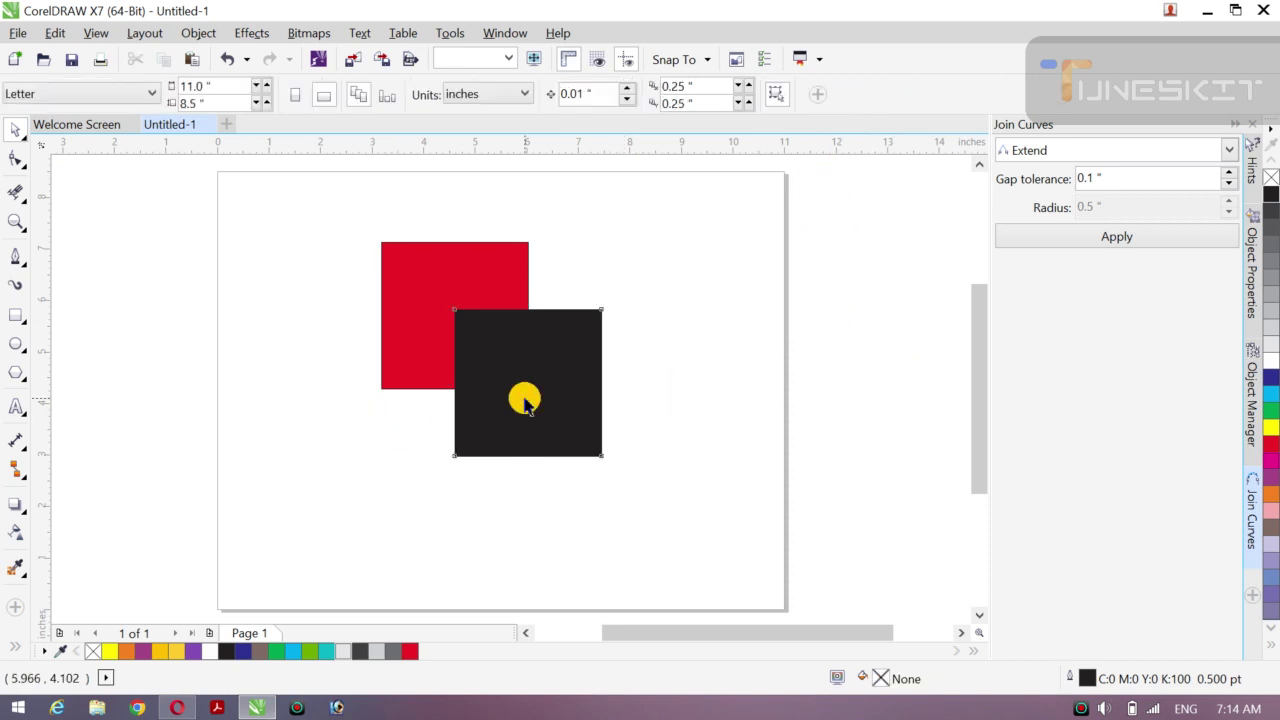
# - Set the outline width of both squares to 3.0 pt
pyautogui.click(524, 396)
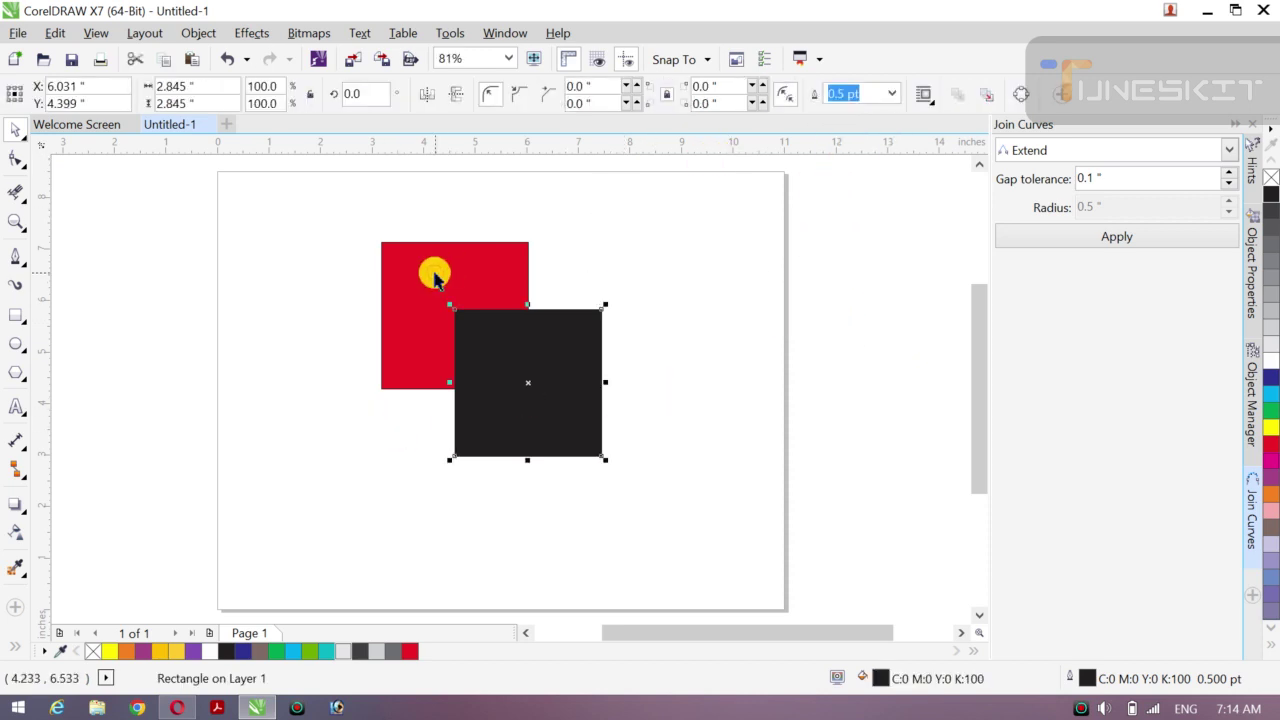
pyautogui.keyDown('shift'); pyautogui.click(434, 278); pyautogui.keyUp('shift')
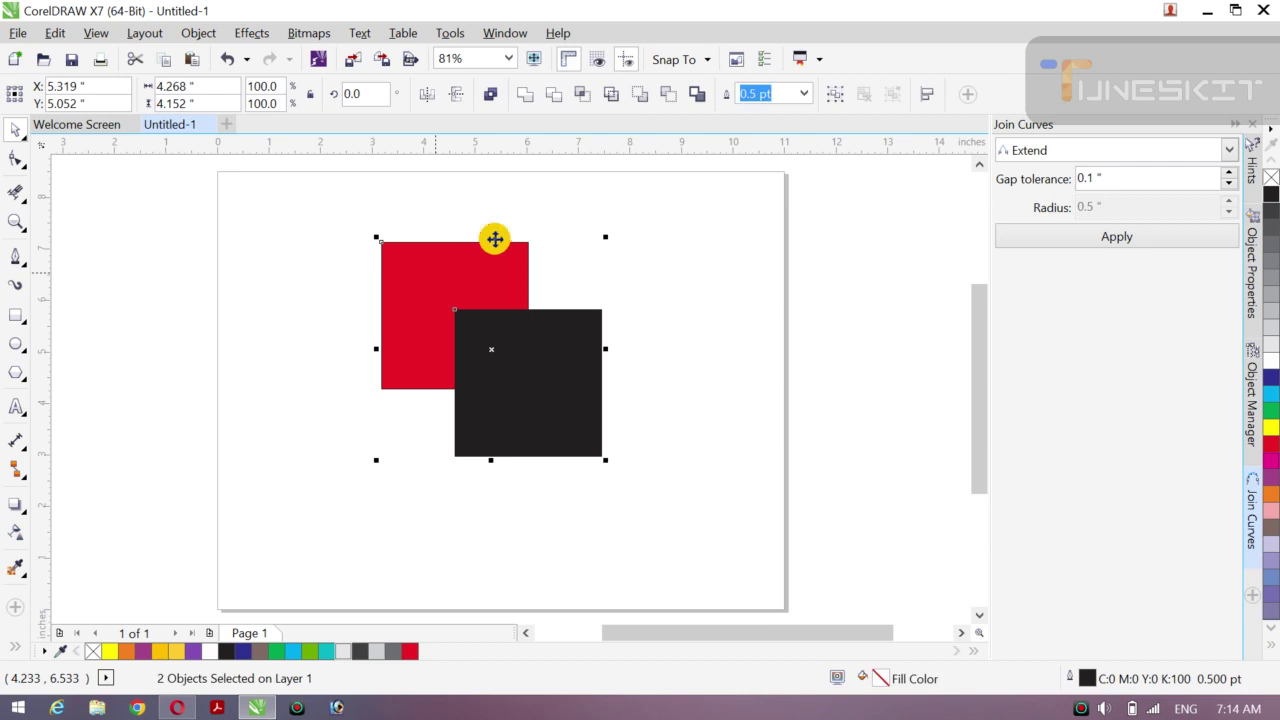
pyautogui.click(801, 97)
pyautogui.click(759, 231)
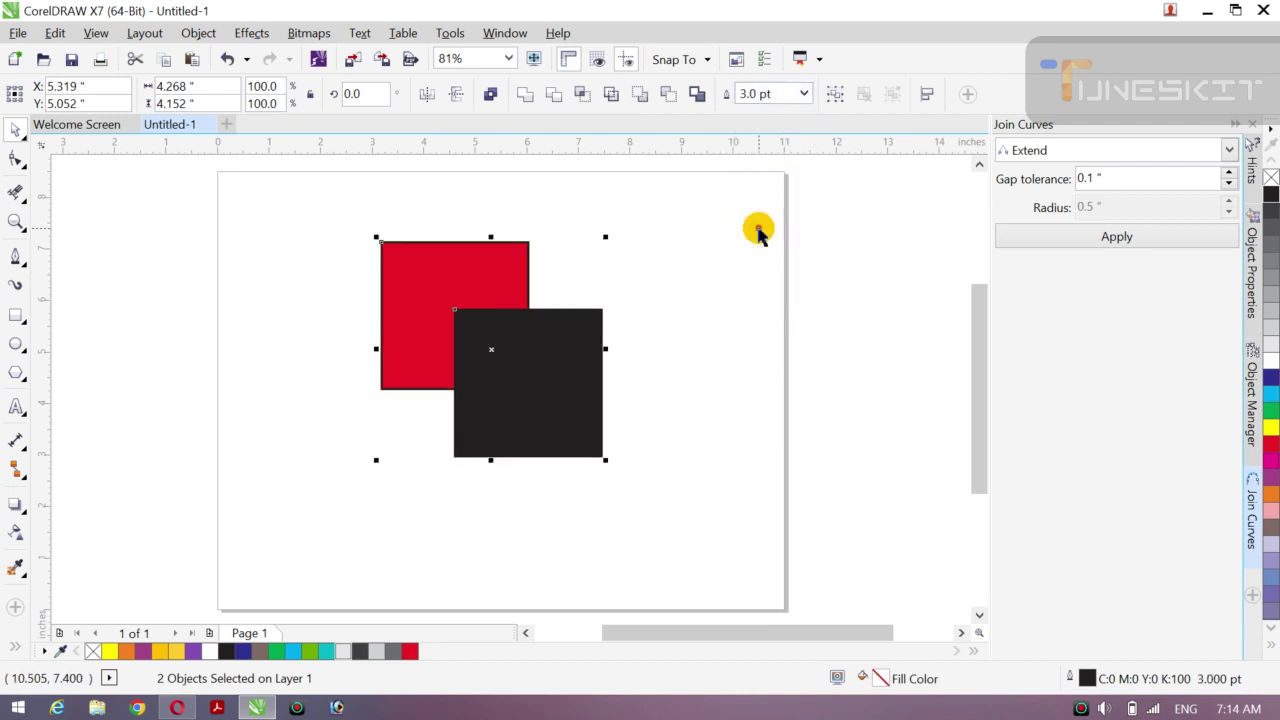
# - Convert the outlines of both squares to objects and move them together to the left of the filled squares
pyautogui.click(198, 34)
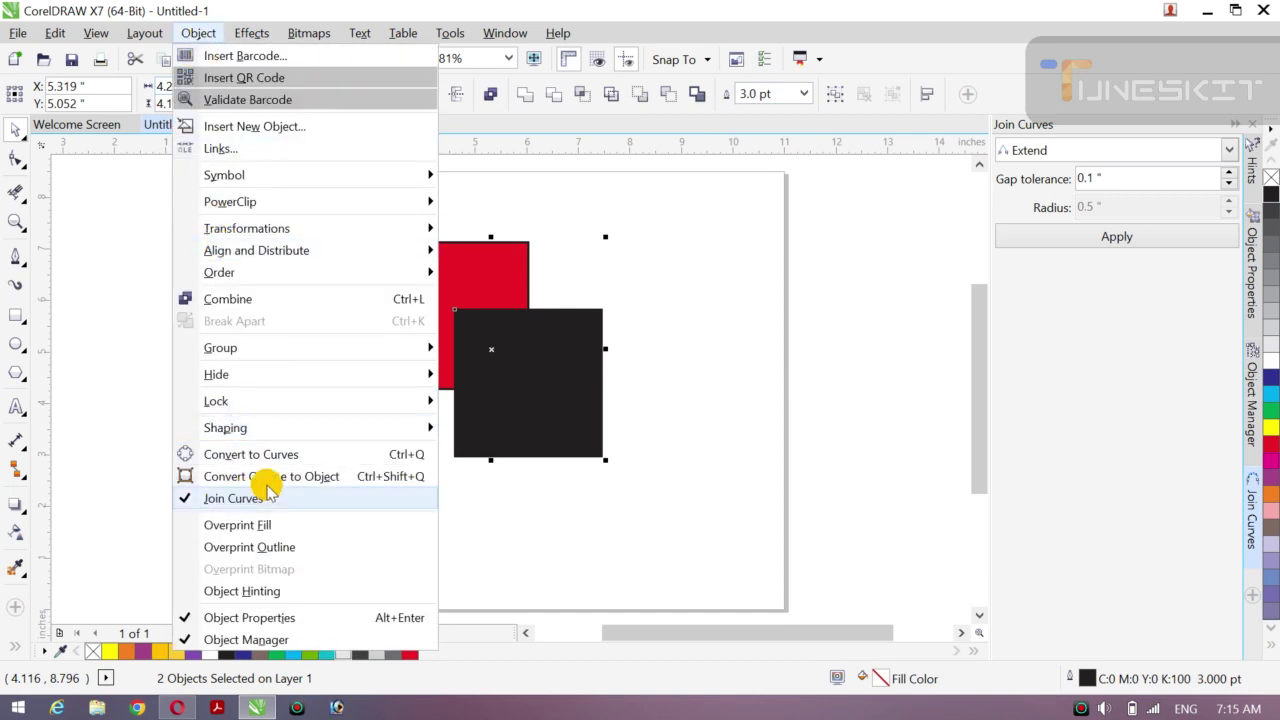
pyautogui.click(278, 476)
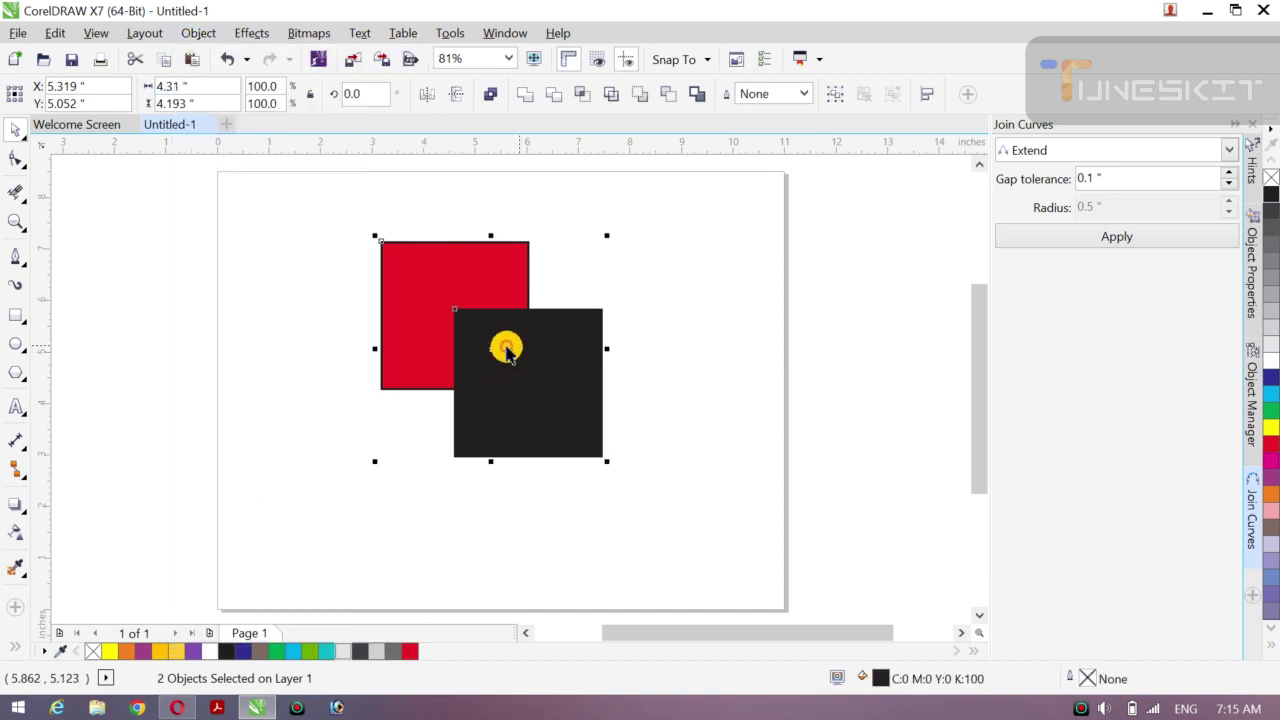
pyautogui.moveTo(492, 348); pyautogui.dragTo(297, 377)
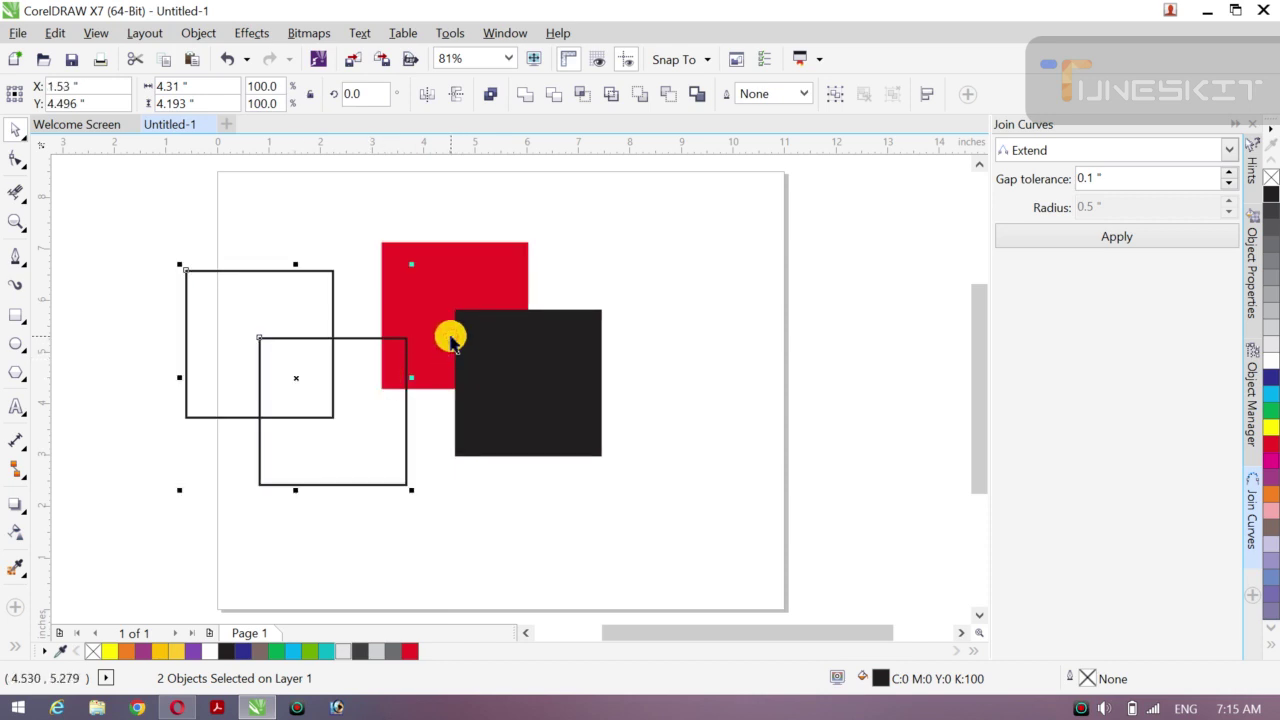
# - Delete the red and black filled squares, keeping only the converted outline frames
pyautogui.click(450, 339)
pyautogui.press('Delete')
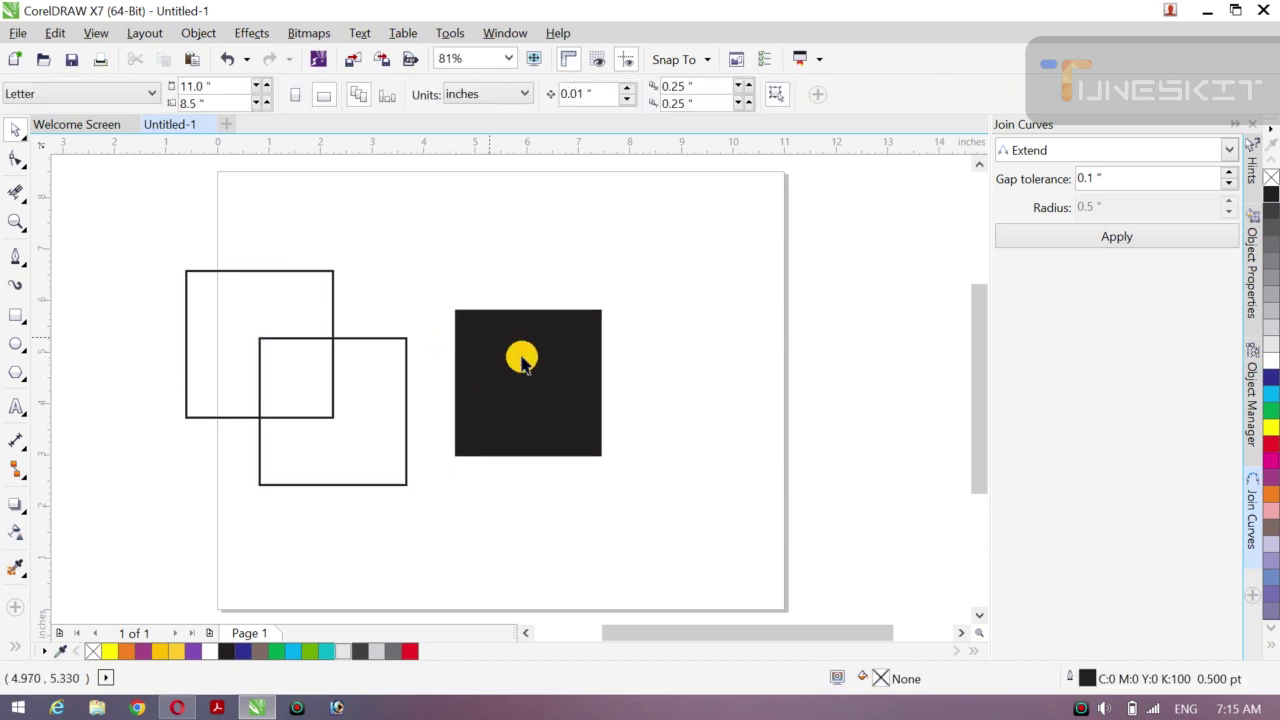
pyautogui.click(522, 357)
pyautogui.press('Delete')
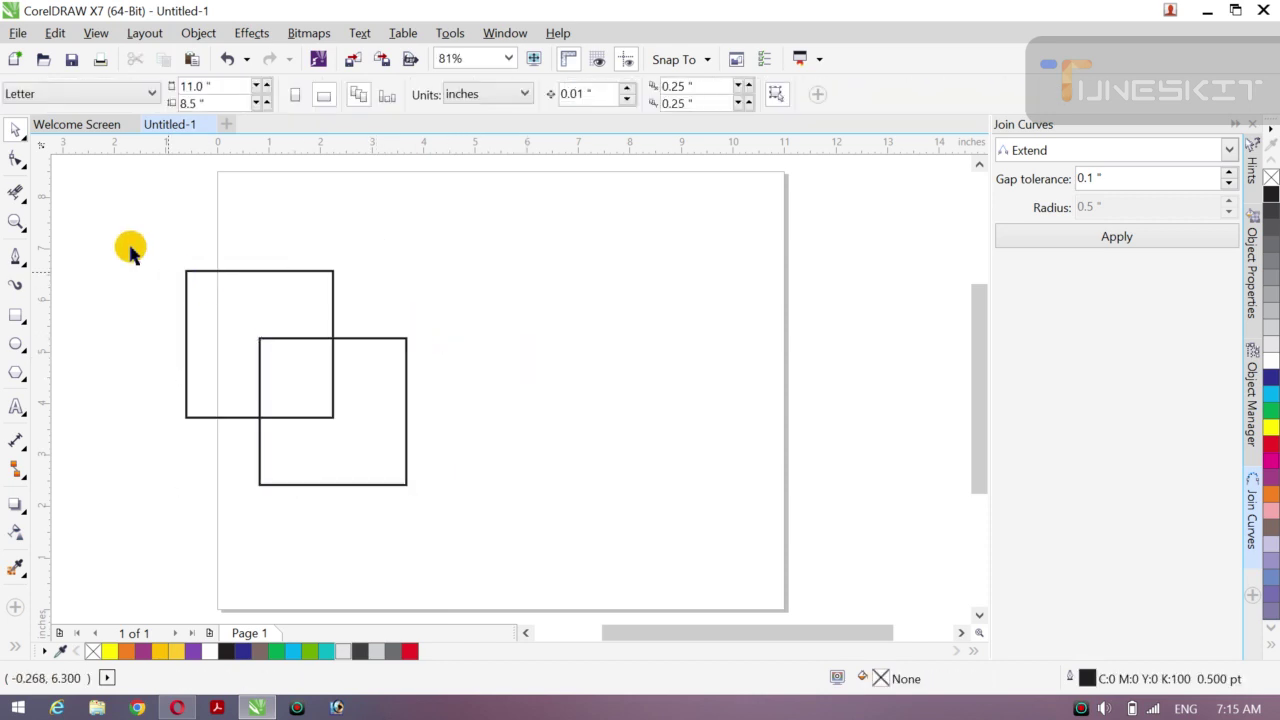
# - Move both outline frames together back to the middle of the page
pyautogui.moveTo(111, 245); pyautogui.dragTo(564, 510)
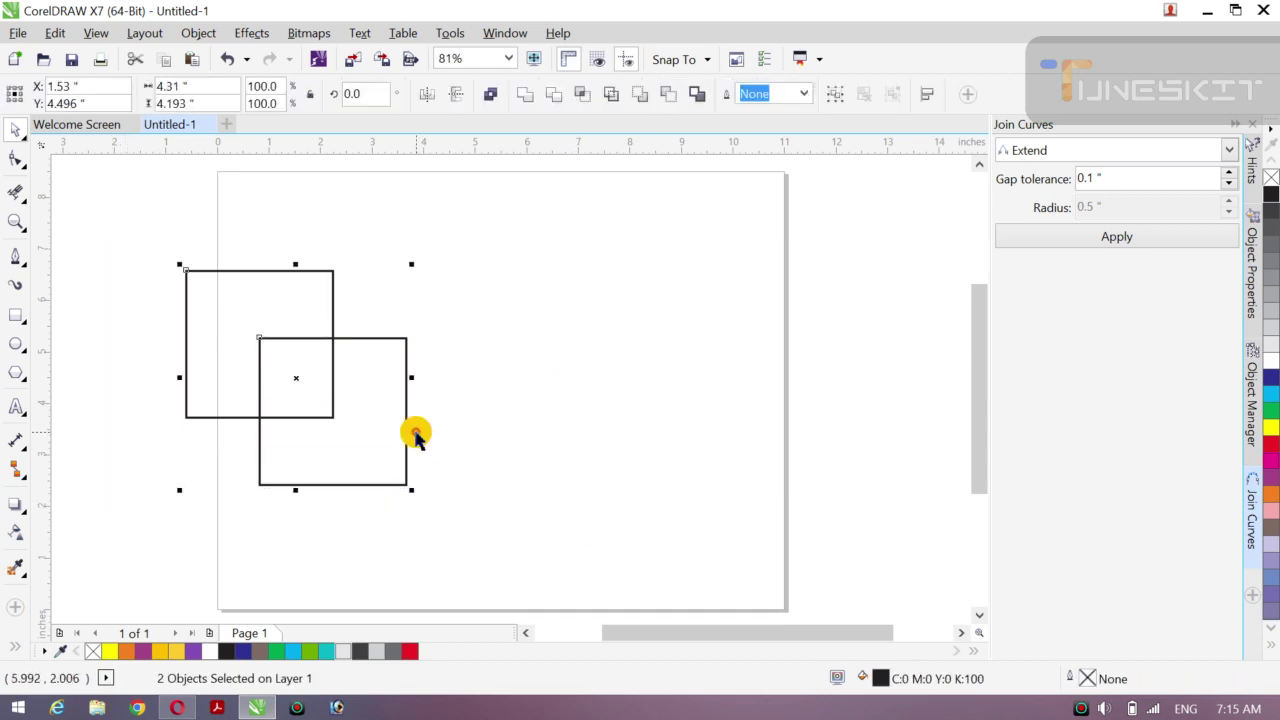
pyautogui.moveTo(296, 378); pyautogui.dragTo(495, 352)
pyautogui.click(274, 349)
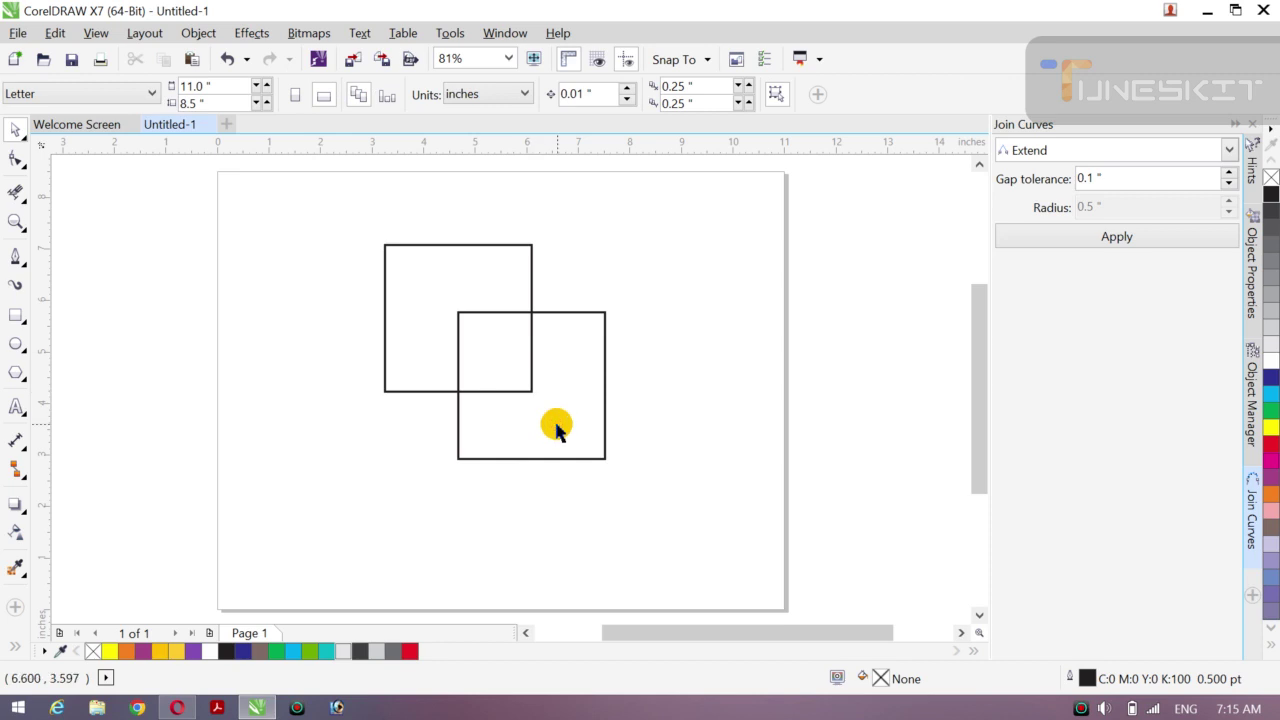
# - Make a 106.6% enlarged concentric copy of the lower-right frame and repeat it on the upper-left frame
pyautogui.click(590, 461)
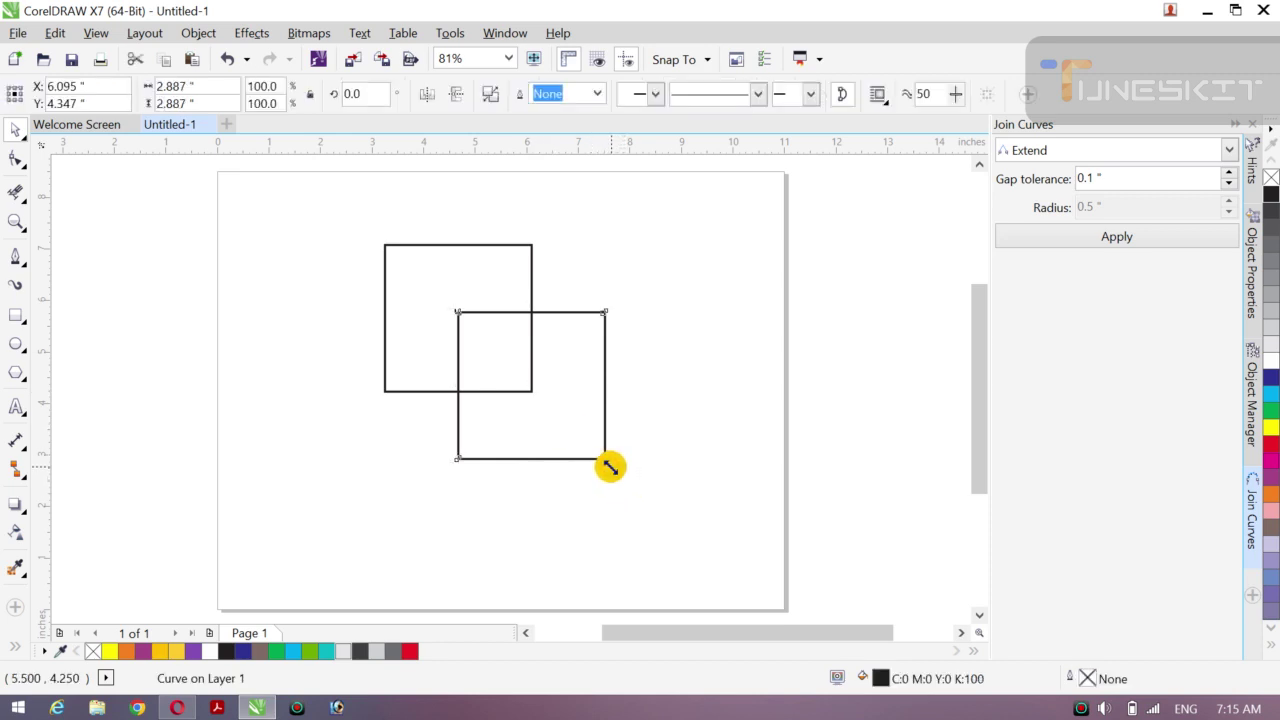
pyautogui.moveTo(610, 467); pyautogui.dragTo(614, 469)
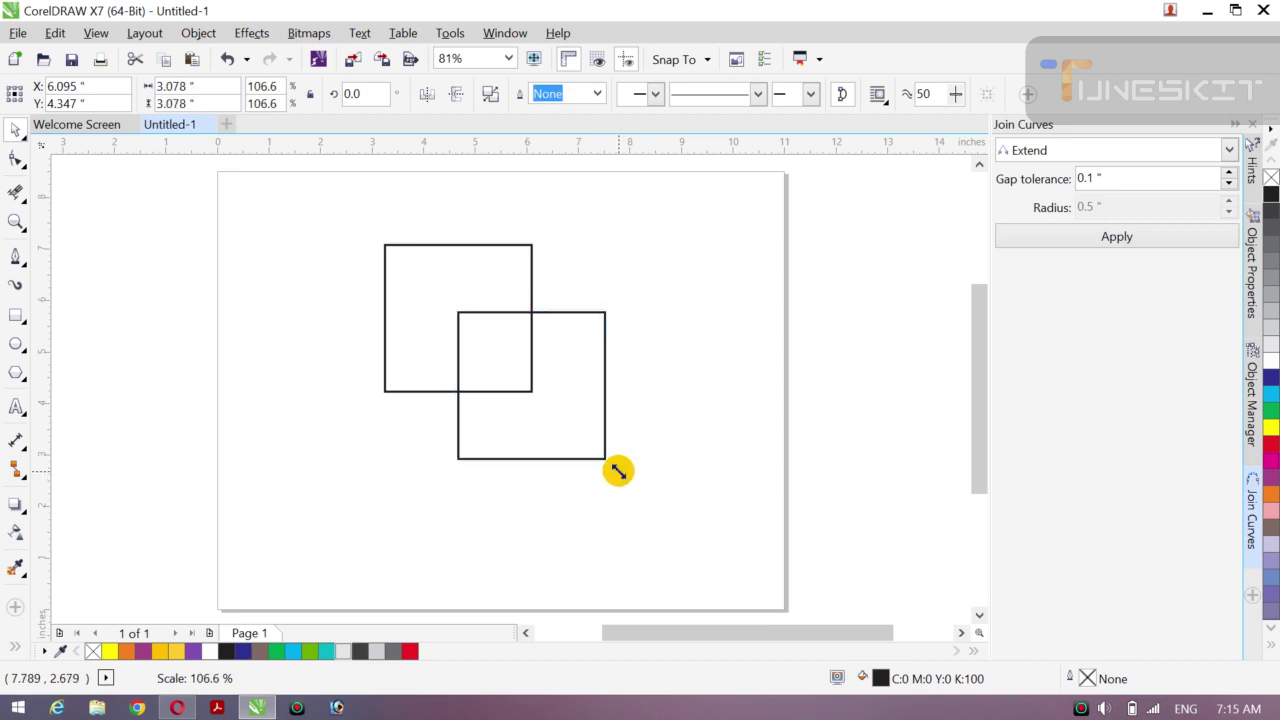
pyautogui.click(385, 247)
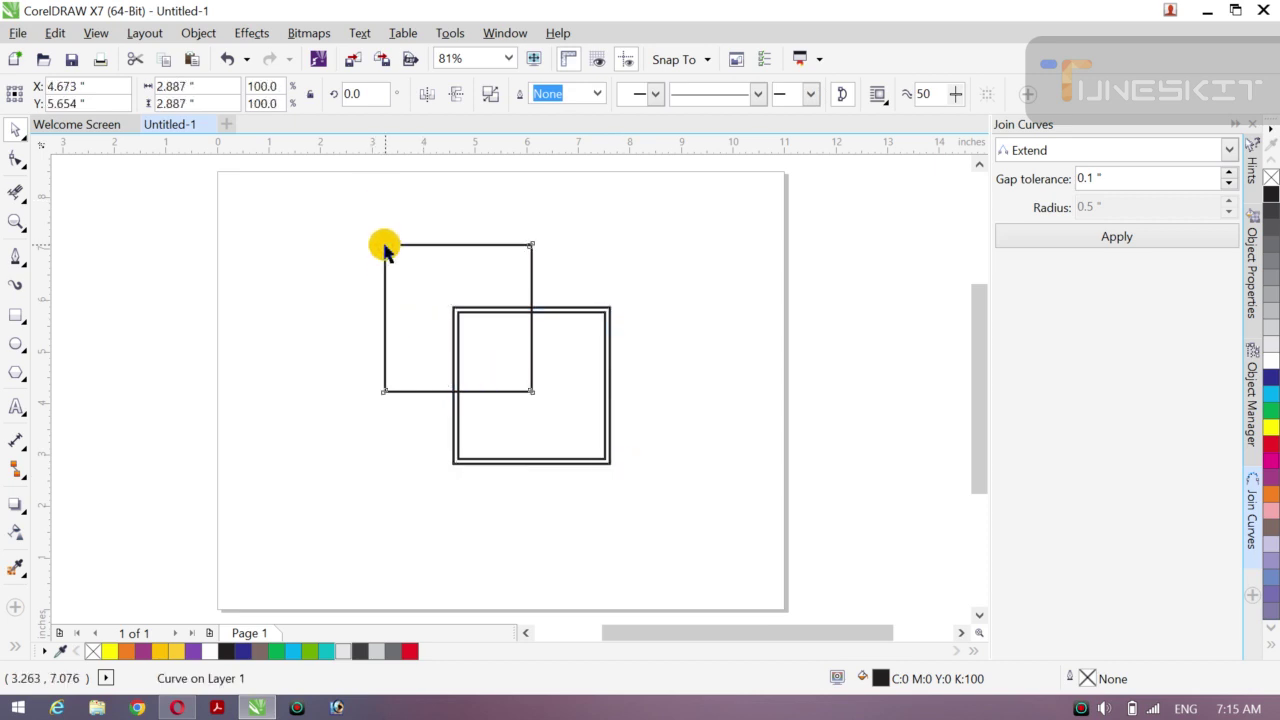
pyautogui.hotkey('ctrl', 'r')
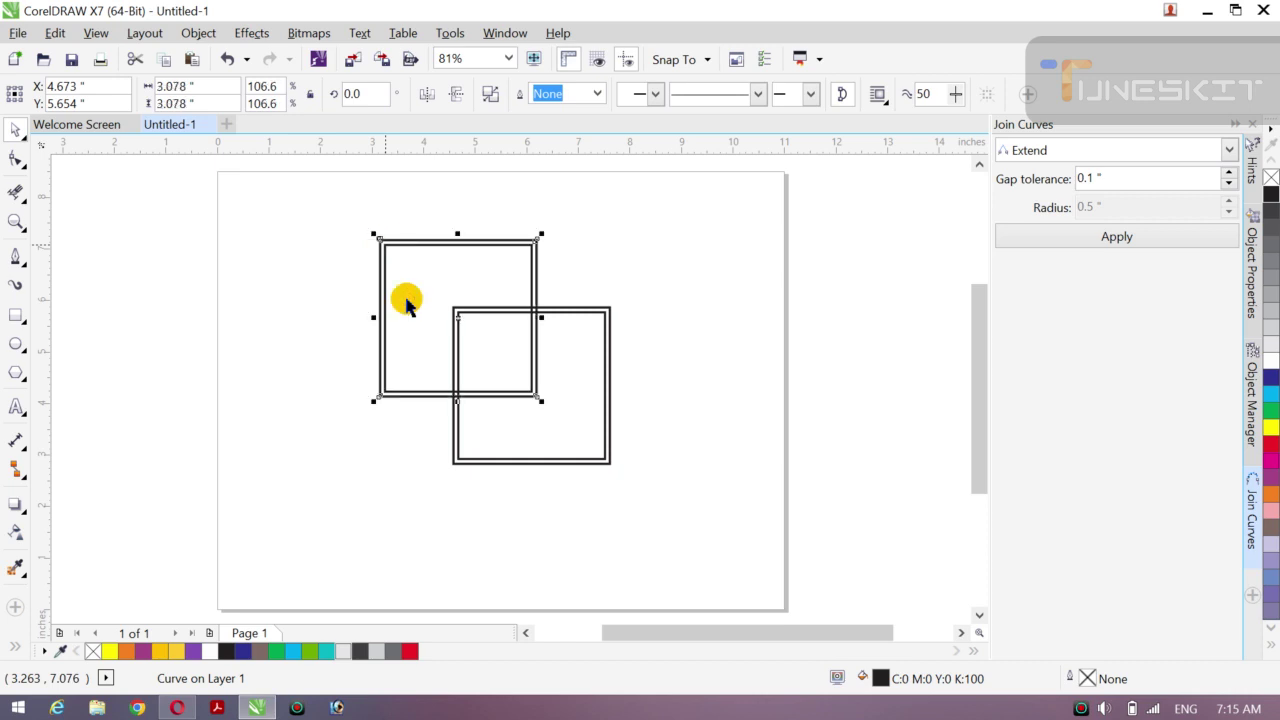
pyautogui.click(345, 372)
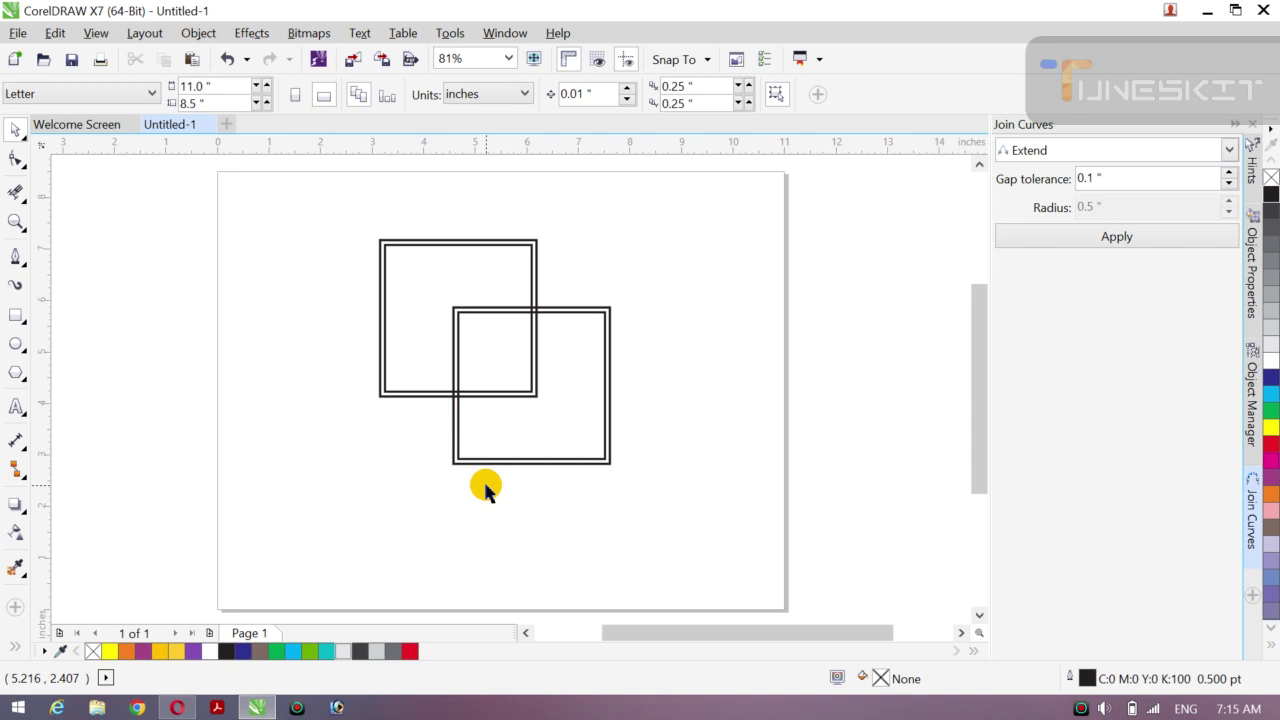
# - Try deleting the inner vertical line where the frames cross at the overlap's upper-right corner with Virtual Segment Delete, and undo the deletion
pyautogui.press('z')
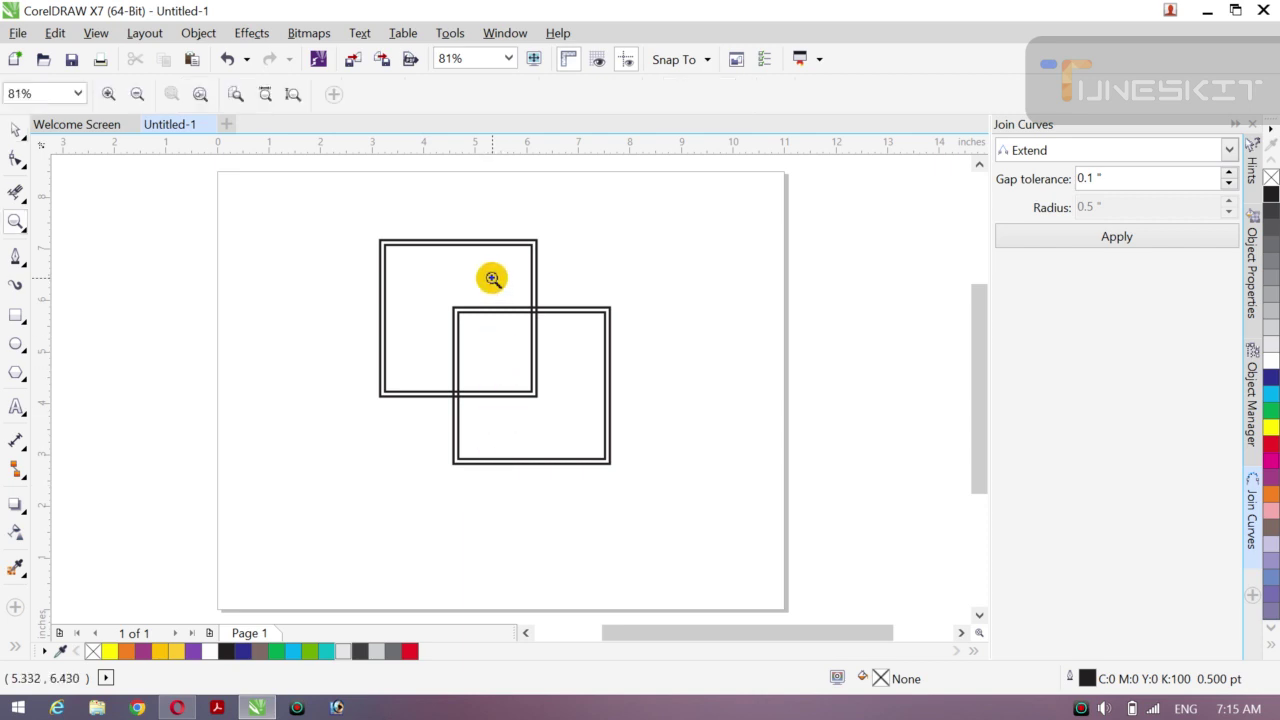
pyautogui.moveTo(492, 278); pyautogui.dragTo(557, 334)
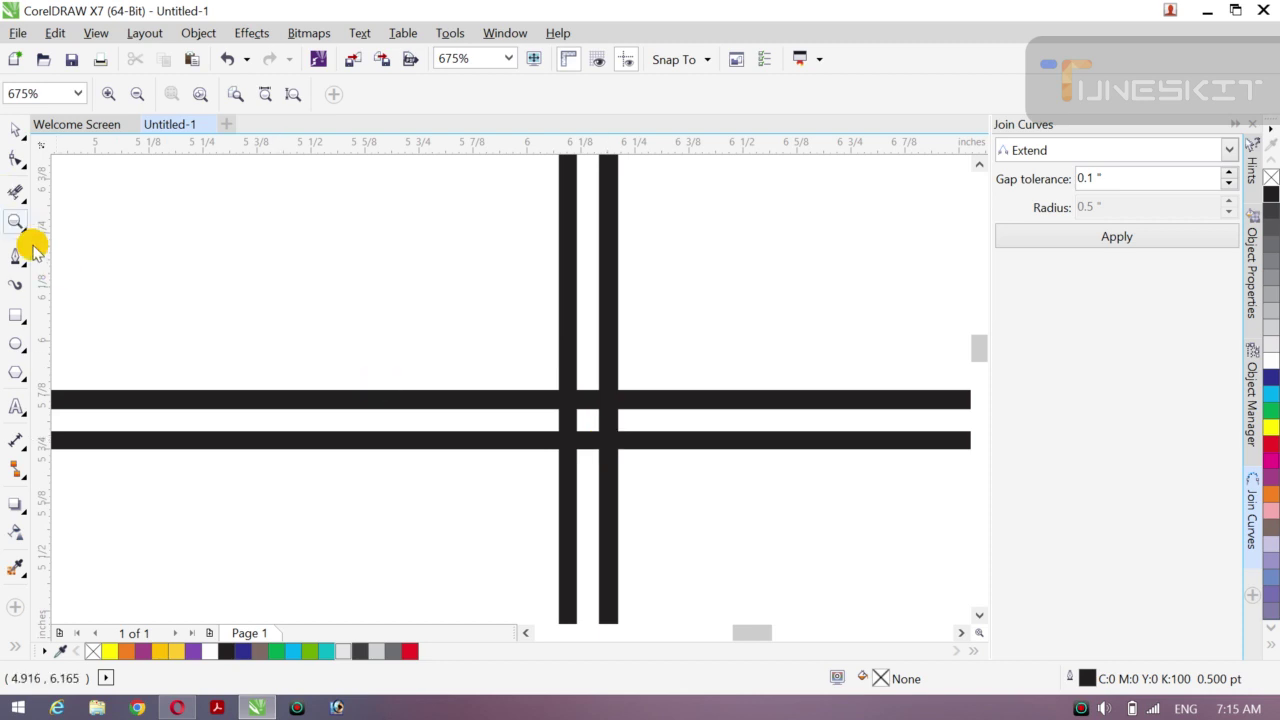
pyautogui.click(14, 194)
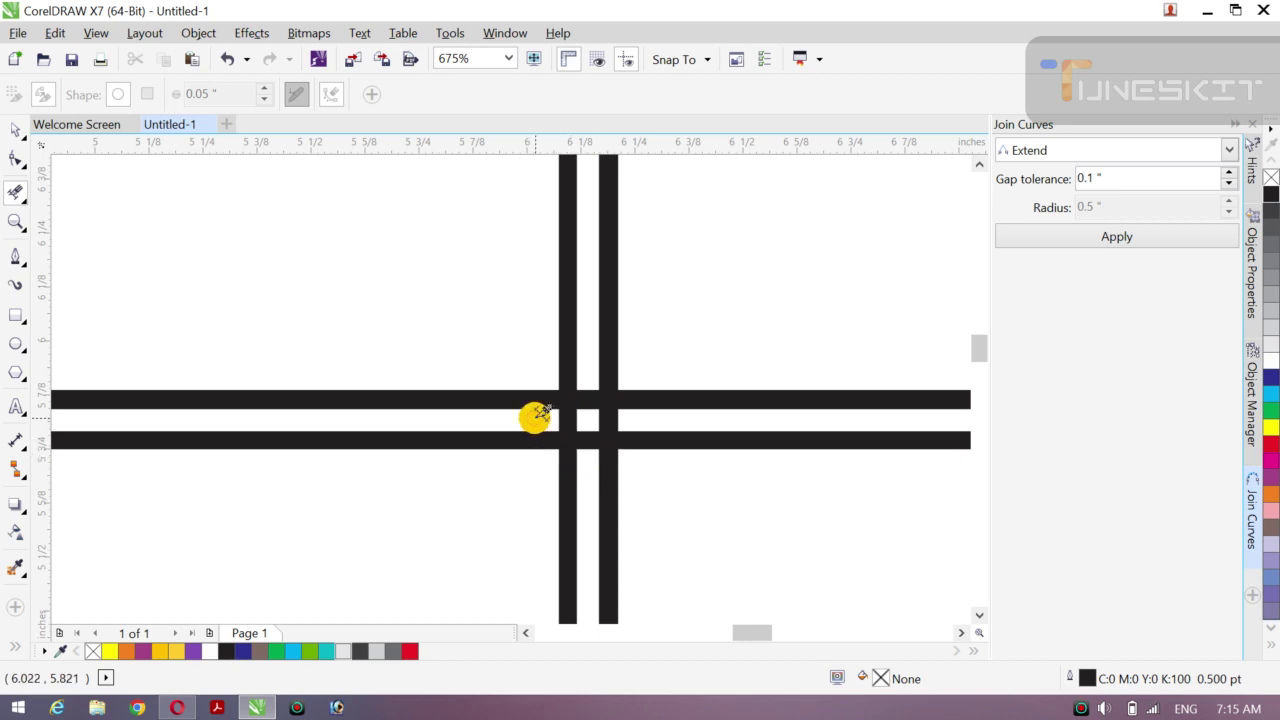
pyautogui.click(576, 408)
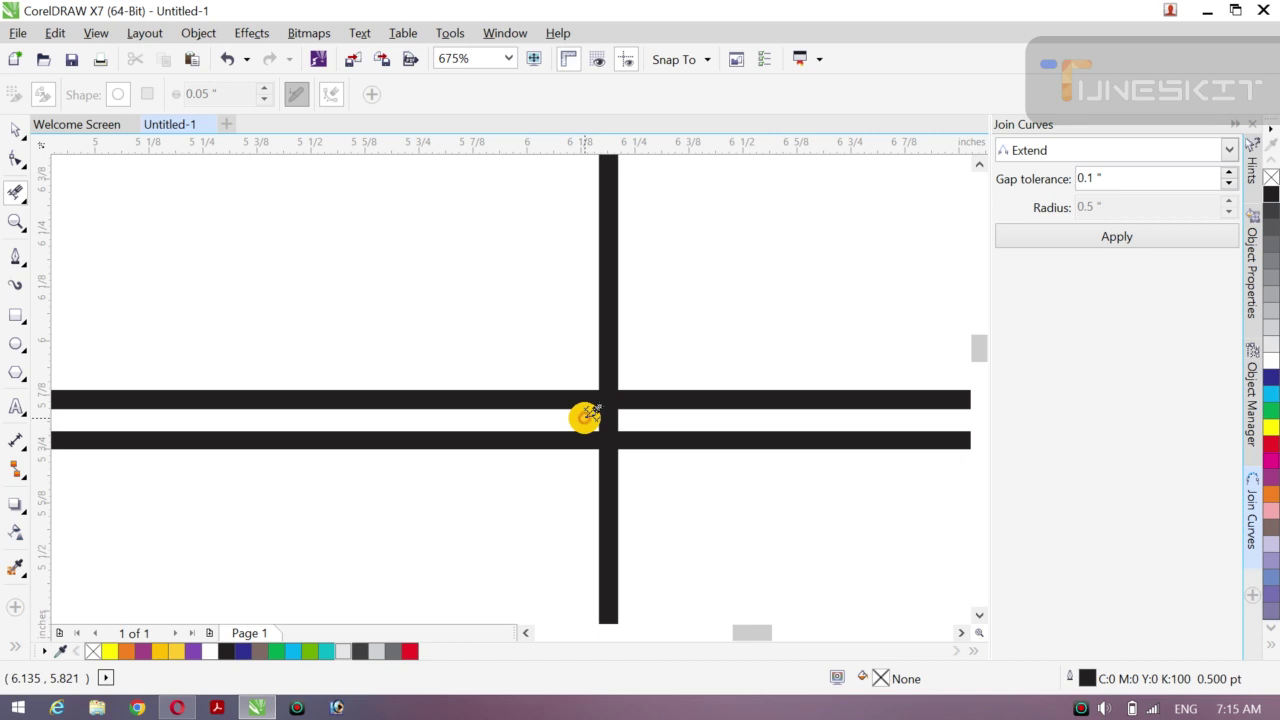
pyautogui.hotkey('ctrl', 'z')
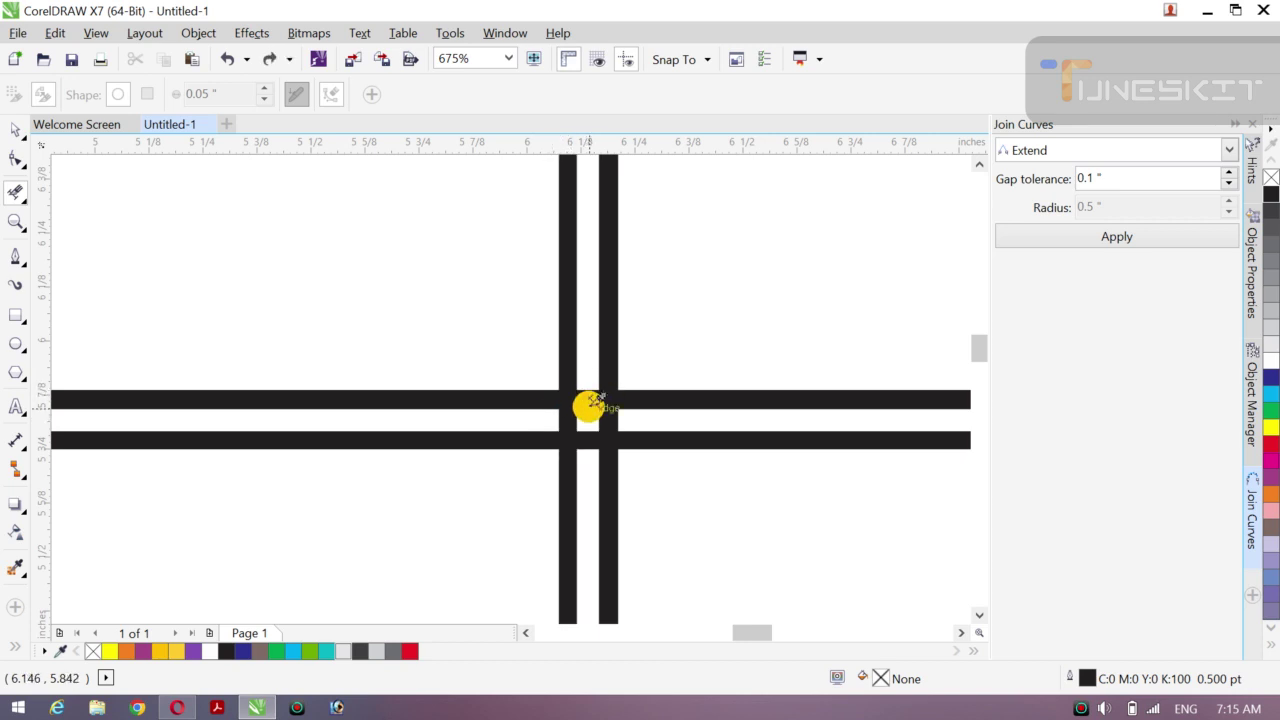
pyautogui.click(590, 401)
pyautogui.hotkey('ctrl', 'z')
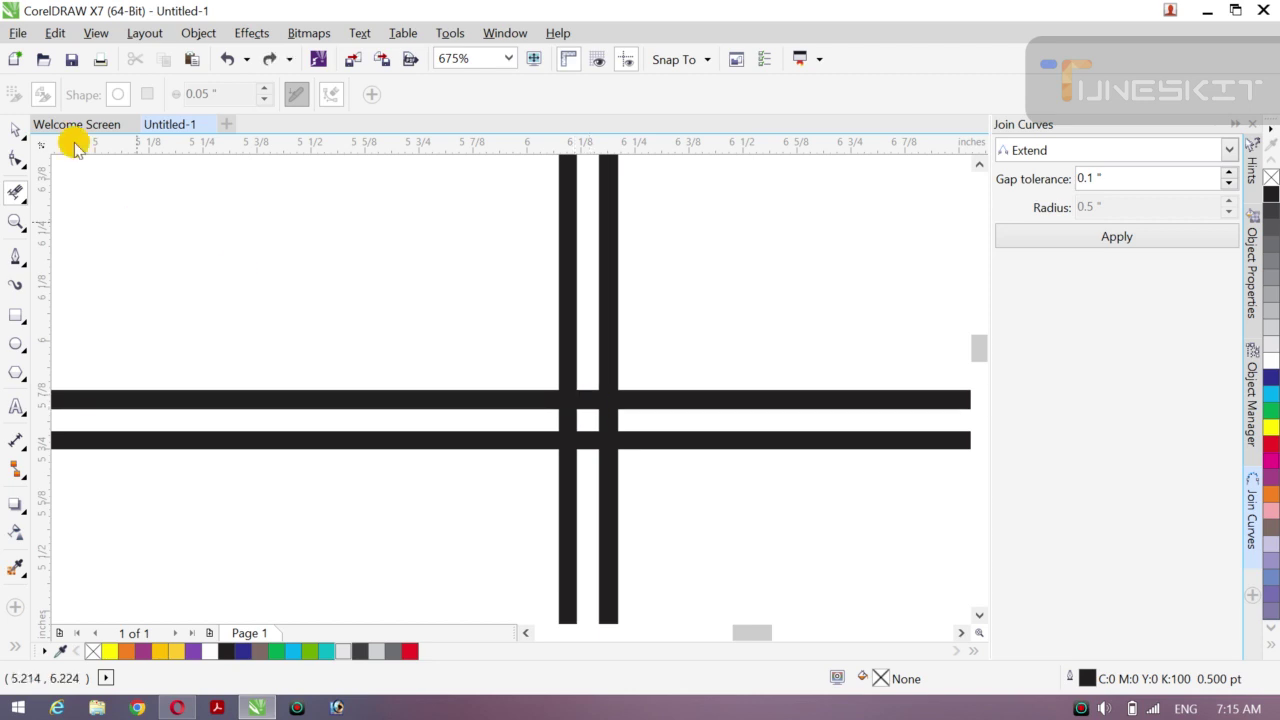
pyautogui.press('z')
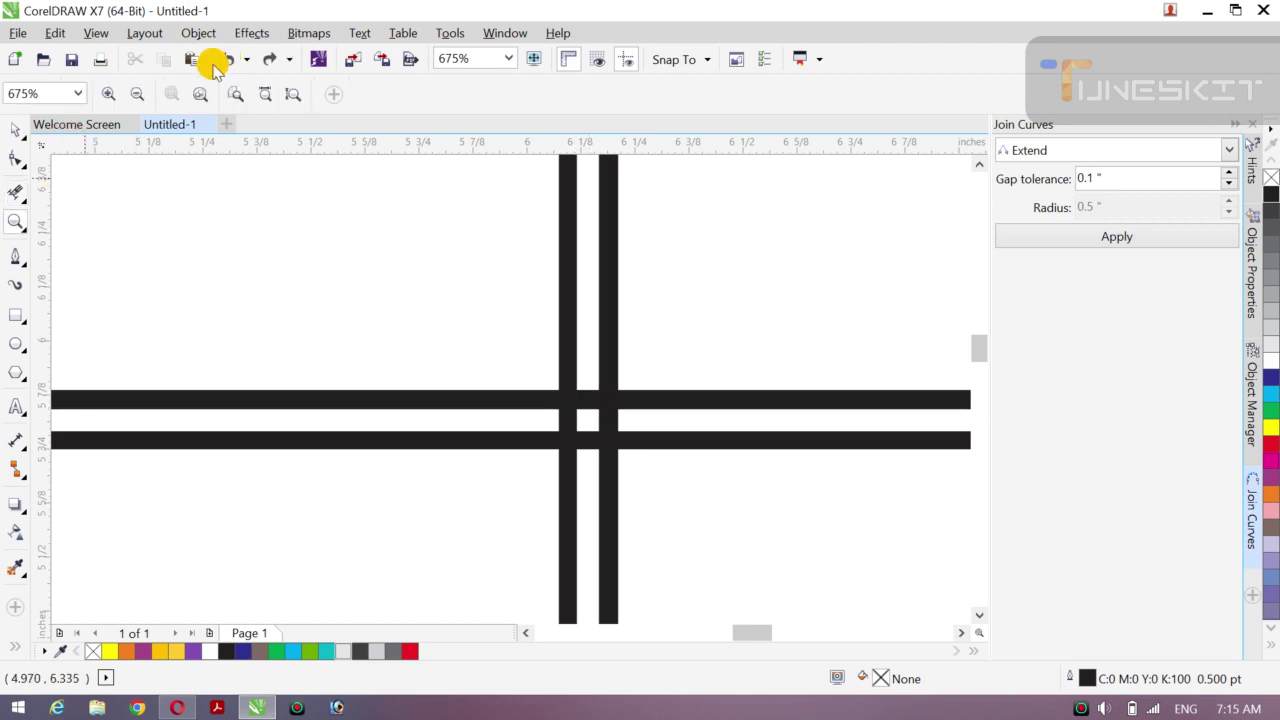
pyautogui.click(138, 96)
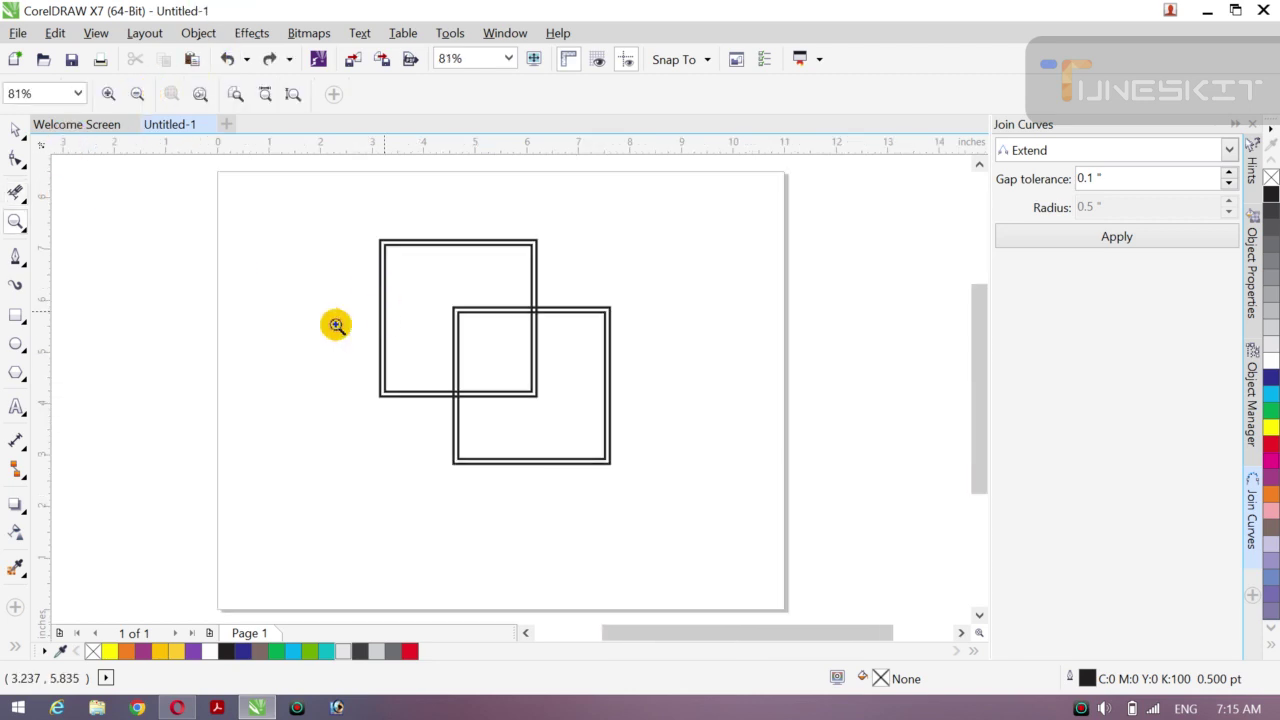
pyautogui.click(27, 143)
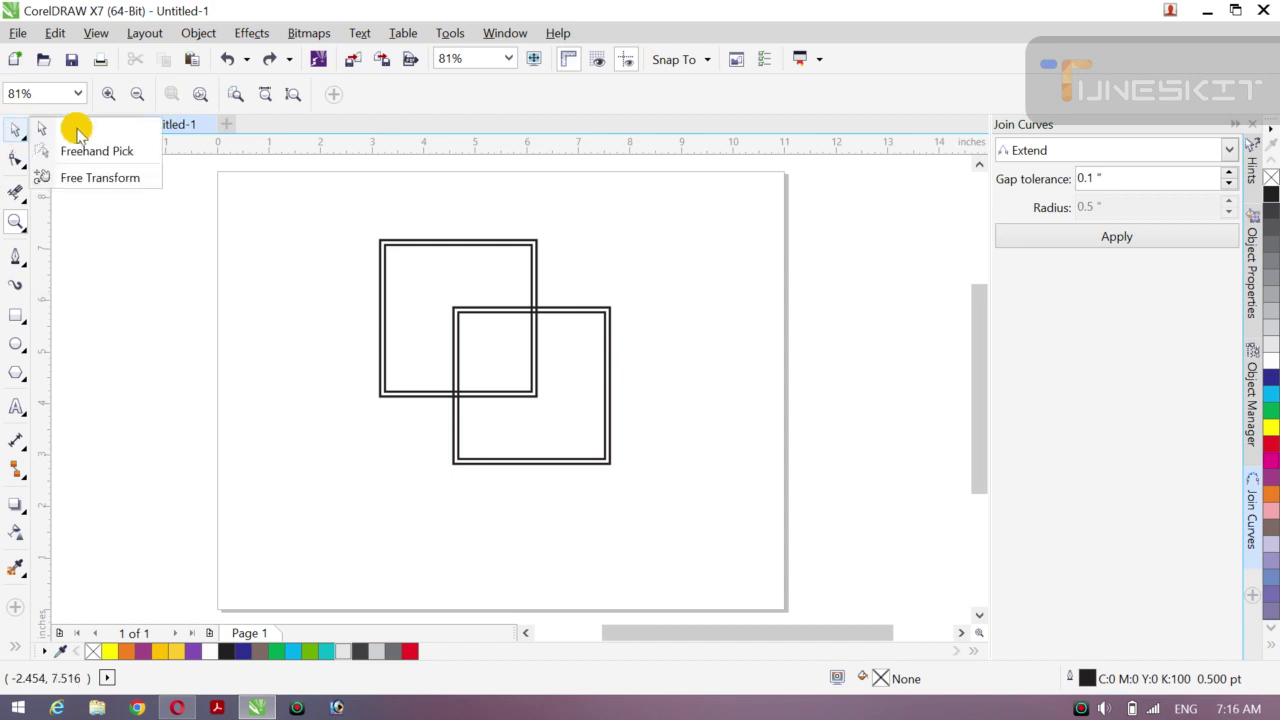
pyautogui.click(74, 126)
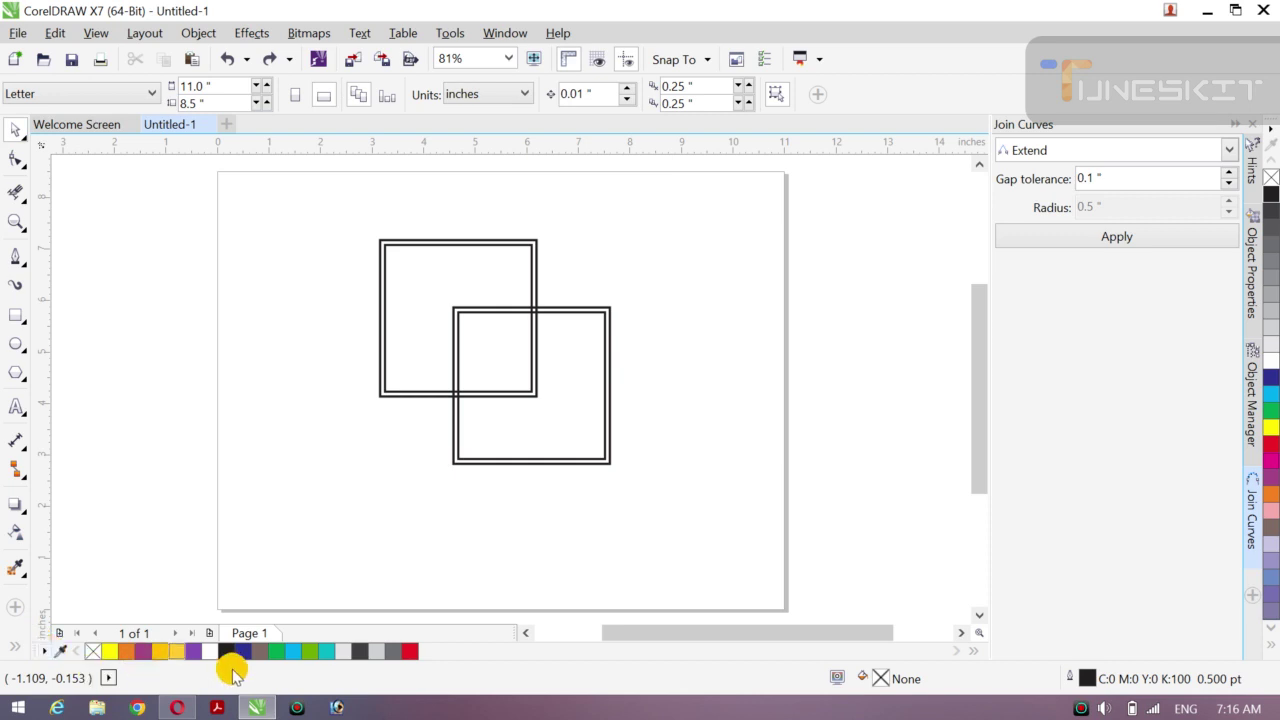
# - Smart-fill the gaps between the double lines of both frames in blue-grey, except the upper-left L-shaped segment of the overlap
pyautogui.click(42, 650)
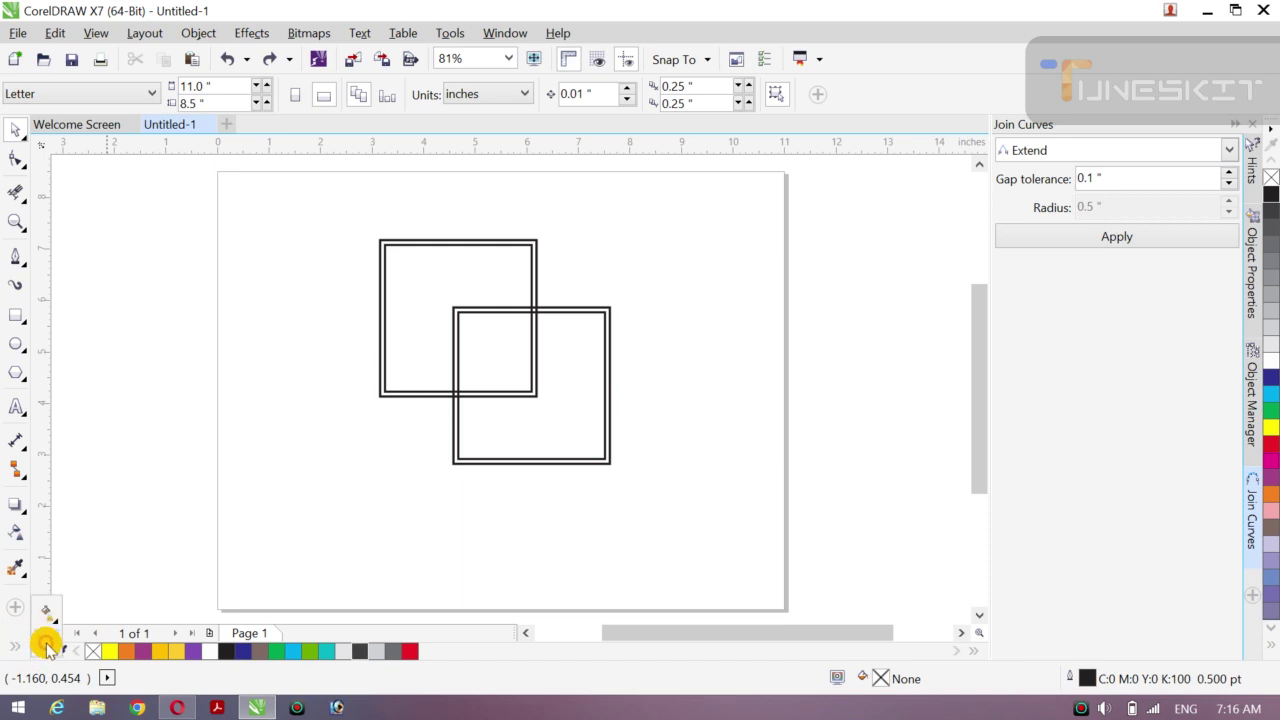
pyautogui.click(48, 646)
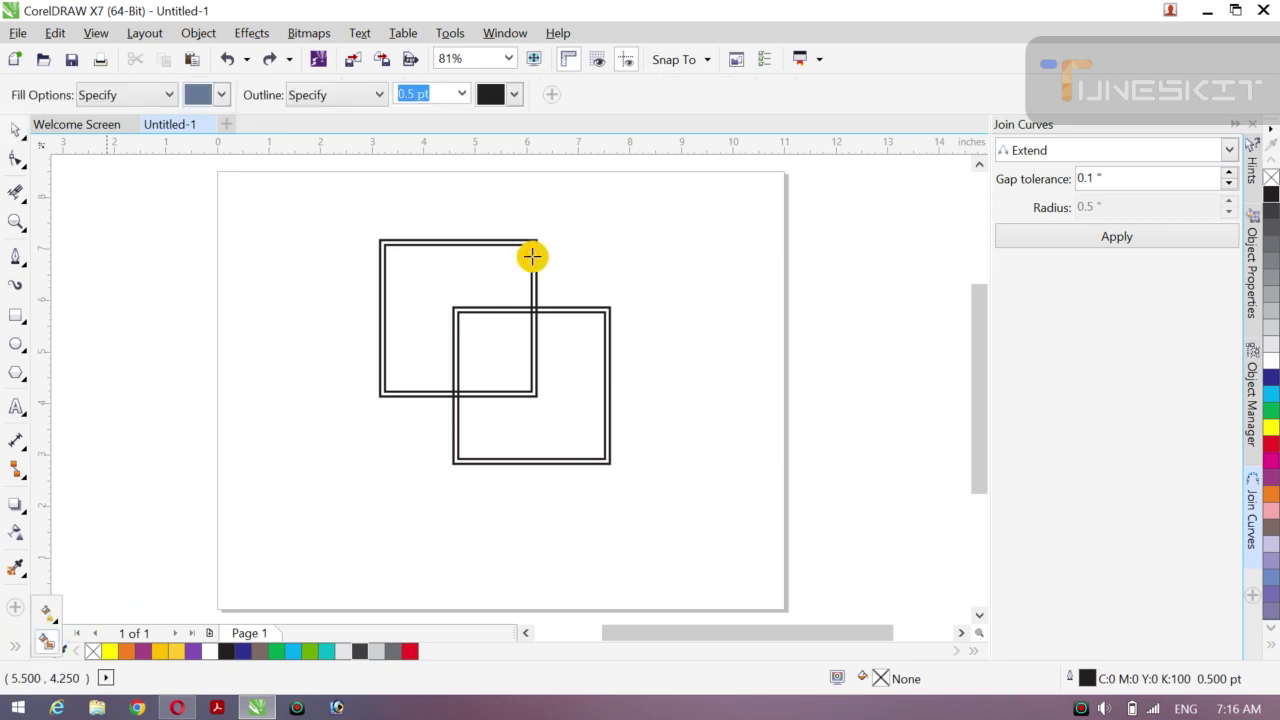
pyautogui.click(532, 257)
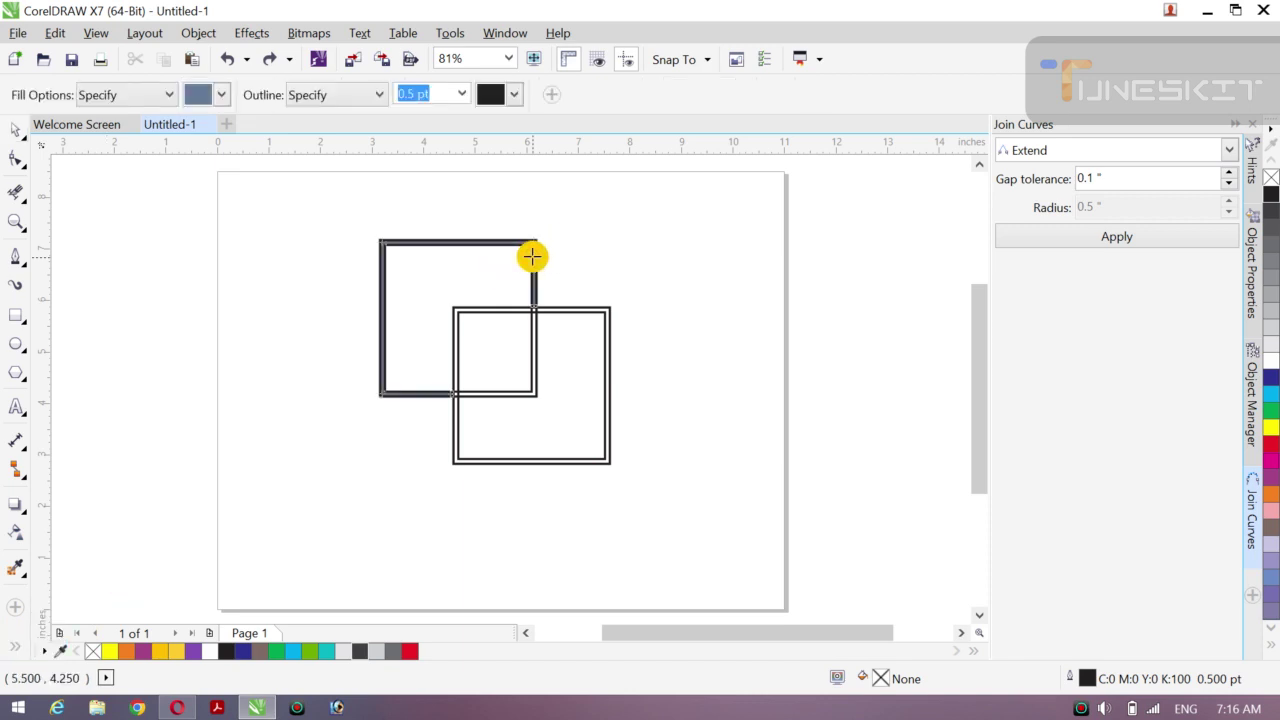
pyautogui.click(607, 392)
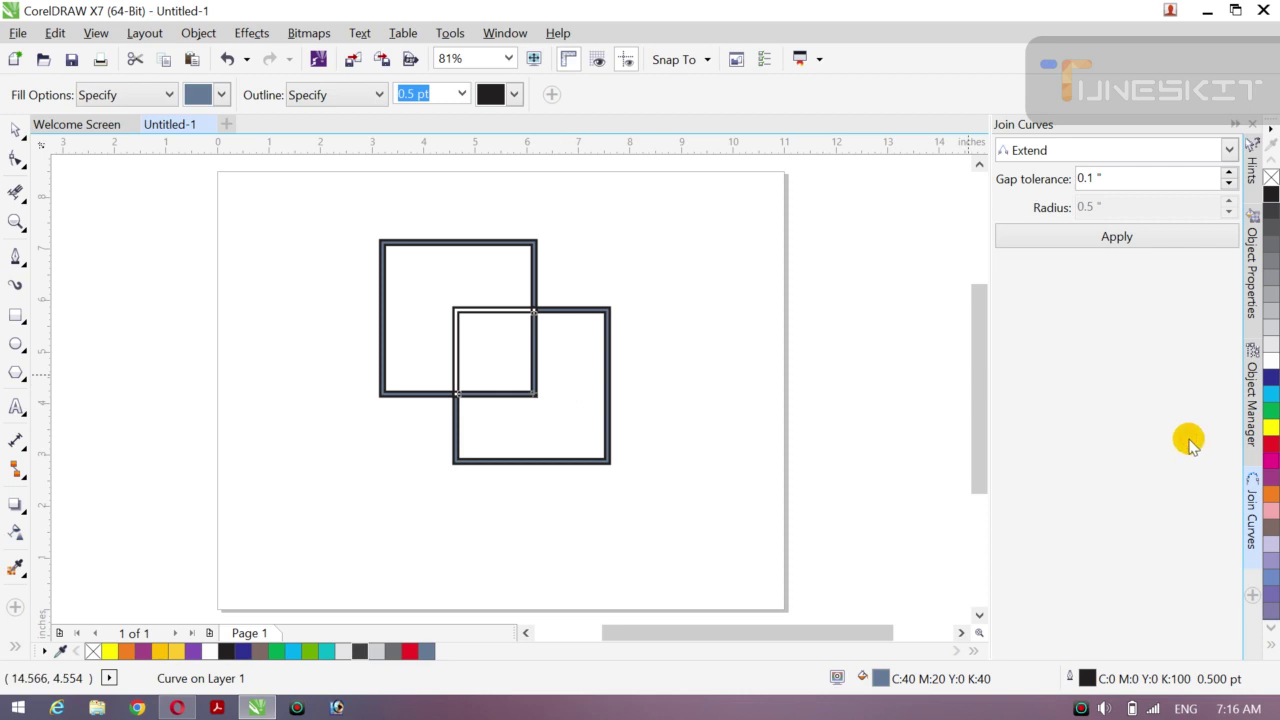
# - Color the overlap's lower-right L-shaped segment red, and smart-fill its upper-left L-shaped segment and color it dark blue
pyautogui.click(1271, 447)
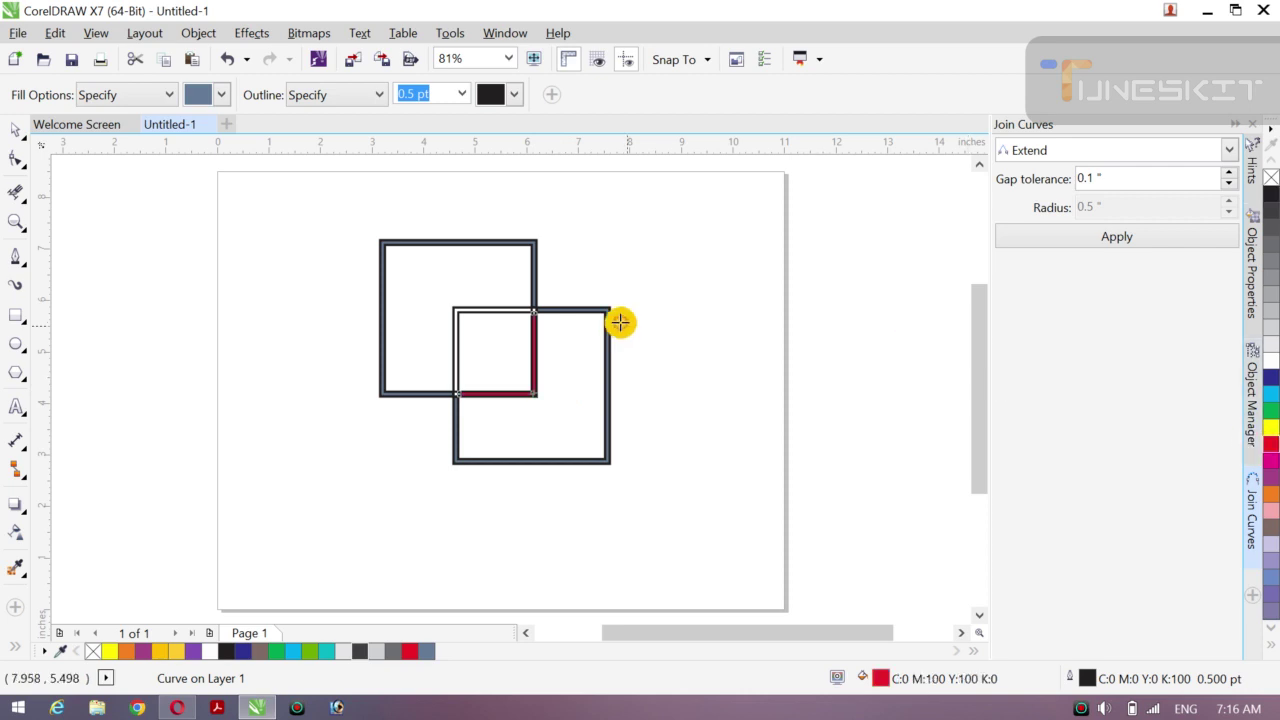
pyautogui.click(456, 311)
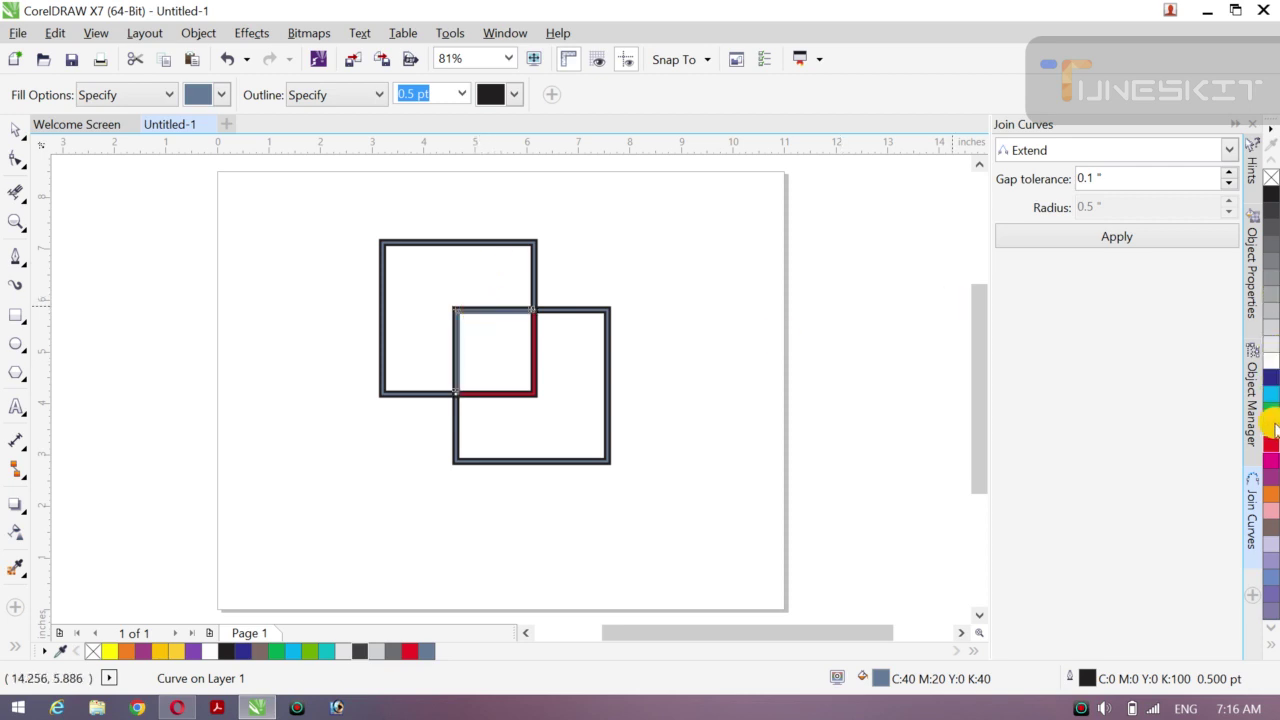
pyautogui.click(1270, 377)
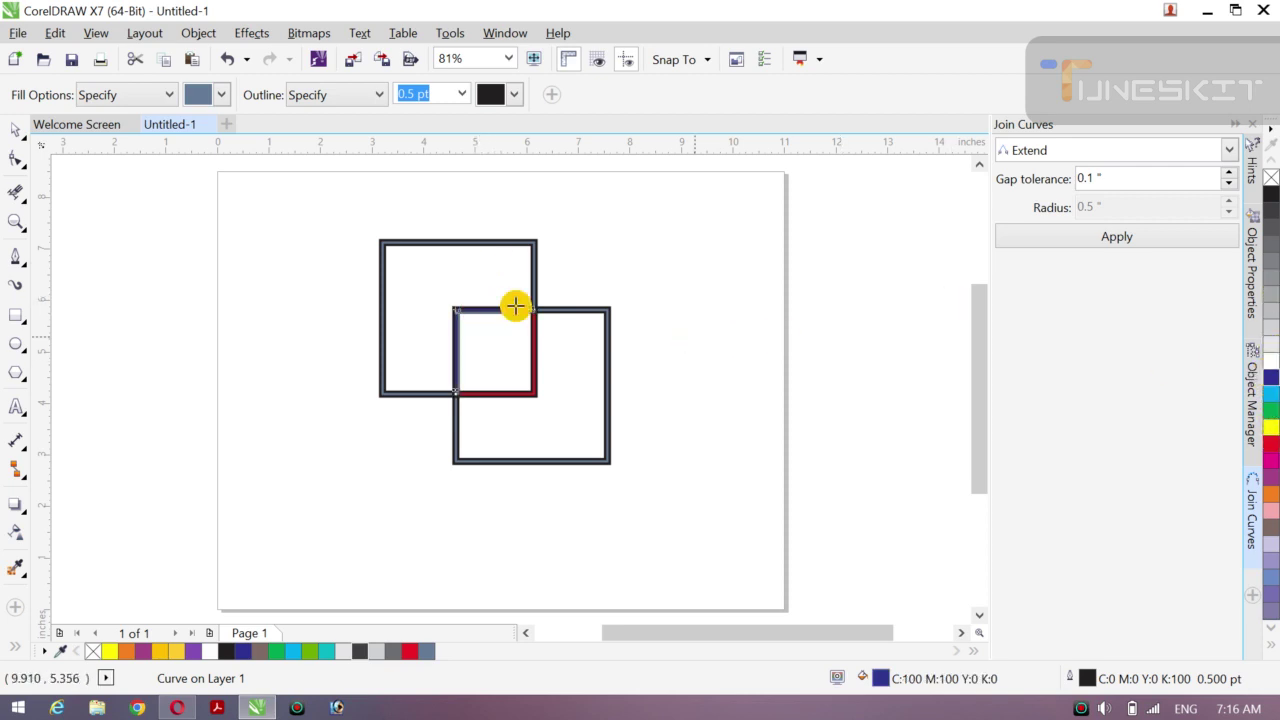
pyautogui.click(22, 145)
pyautogui.click(54, 126)
pyautogui.click(240, 312)
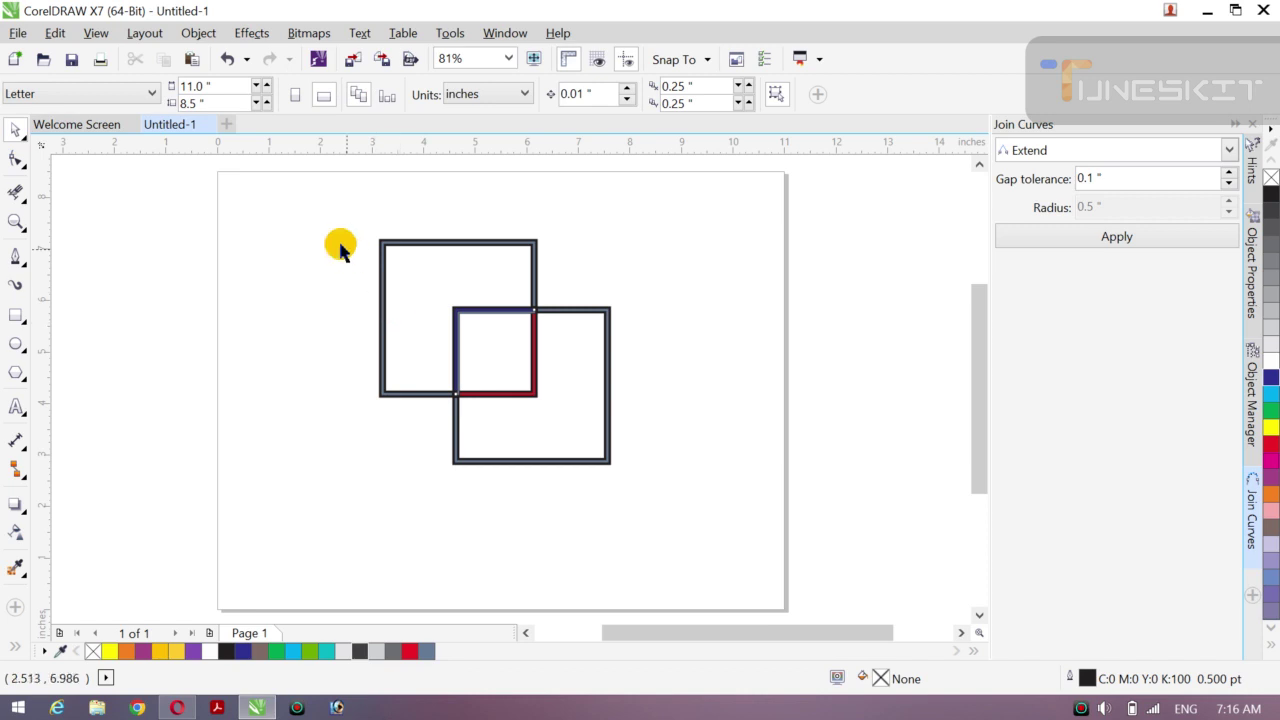
# - Select the whole design and enlarge it about its center to about 6.285 by 6.123 inches
pyautogui.moveTo(306, 222); pyautogui.dragTo(731, 420)
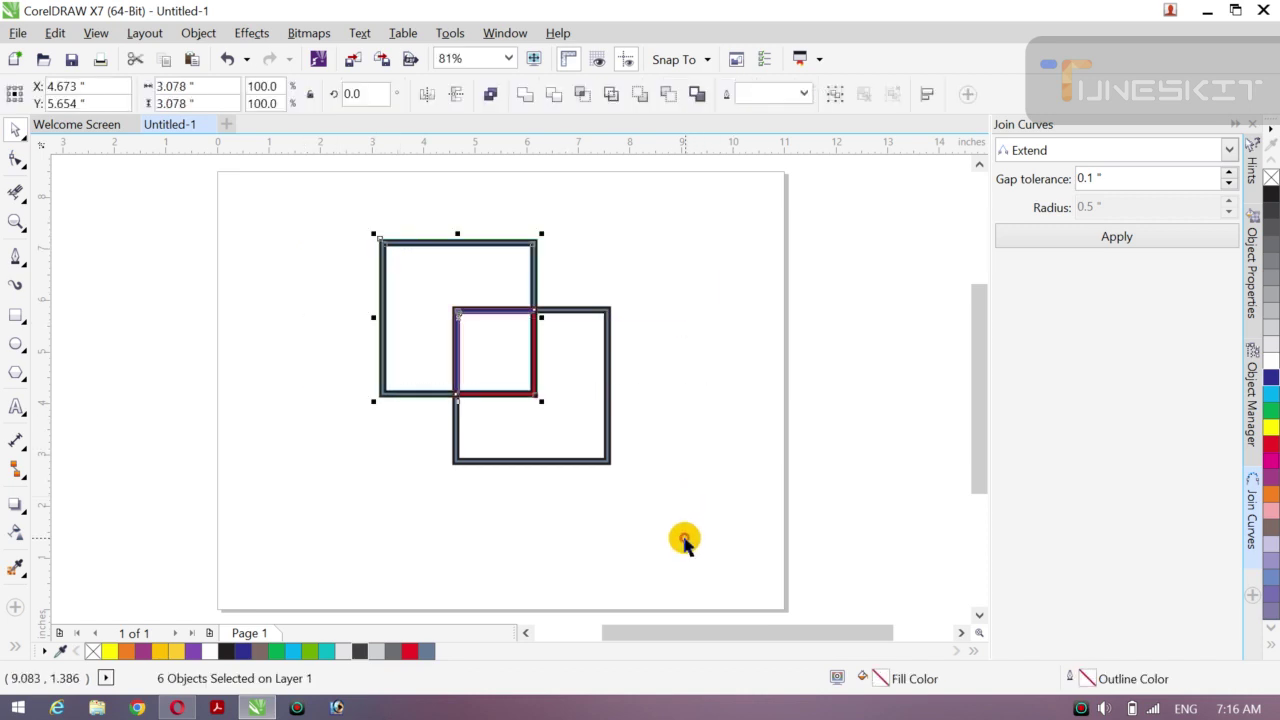
pyautogui.moveTo(316, 228); pyautogui.dragTo(660, 515)
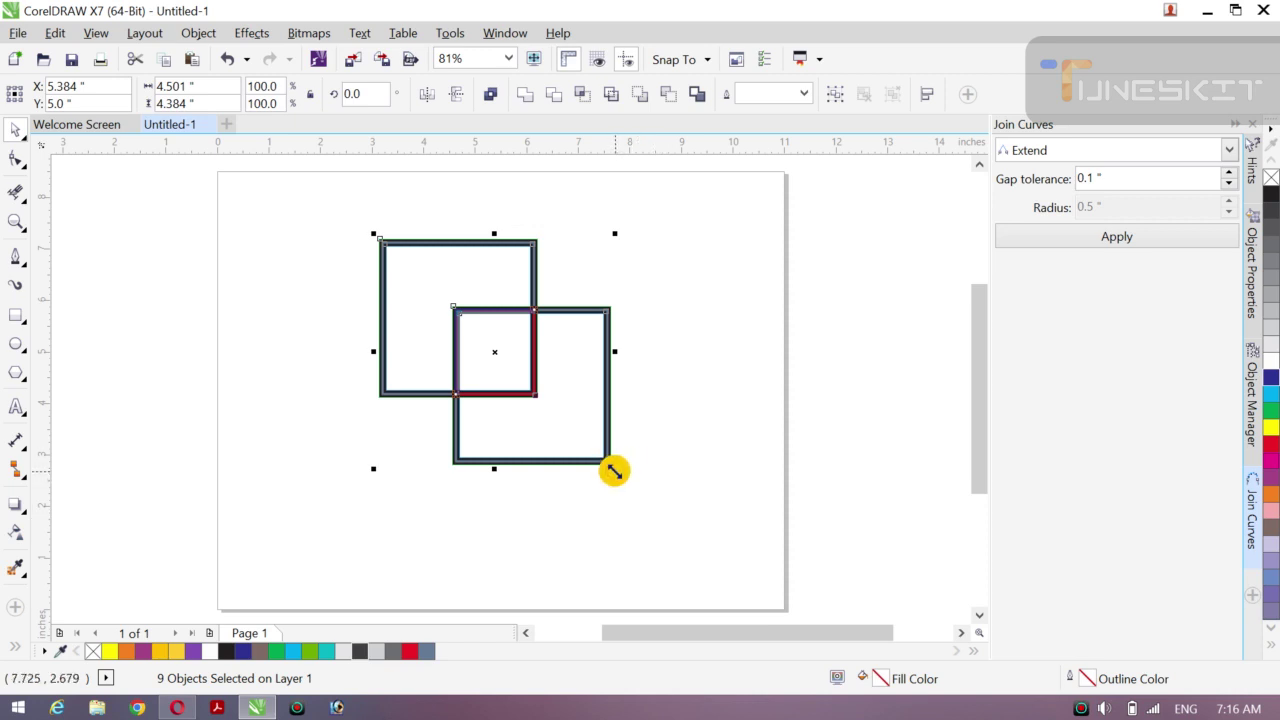
pyautogui.moveTo(614, 471); pyautogui.dragTo(660, 513)
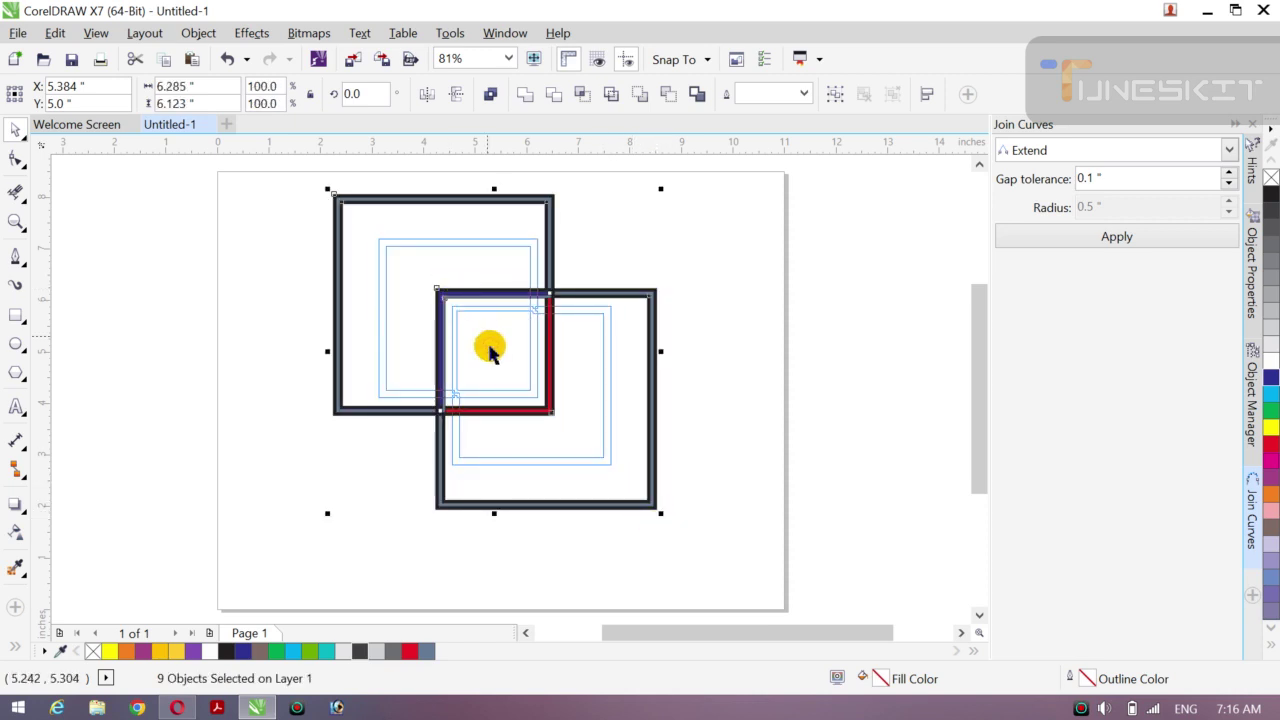
# - Move the enlarged design sideways so that it straddles the page's left edge
pyautogui.moveTo(494, 350); pyautogui.dragTo(218, 405)
pyautogui.moveTo(331, 212); pyautogui.dragTo(724, 543)
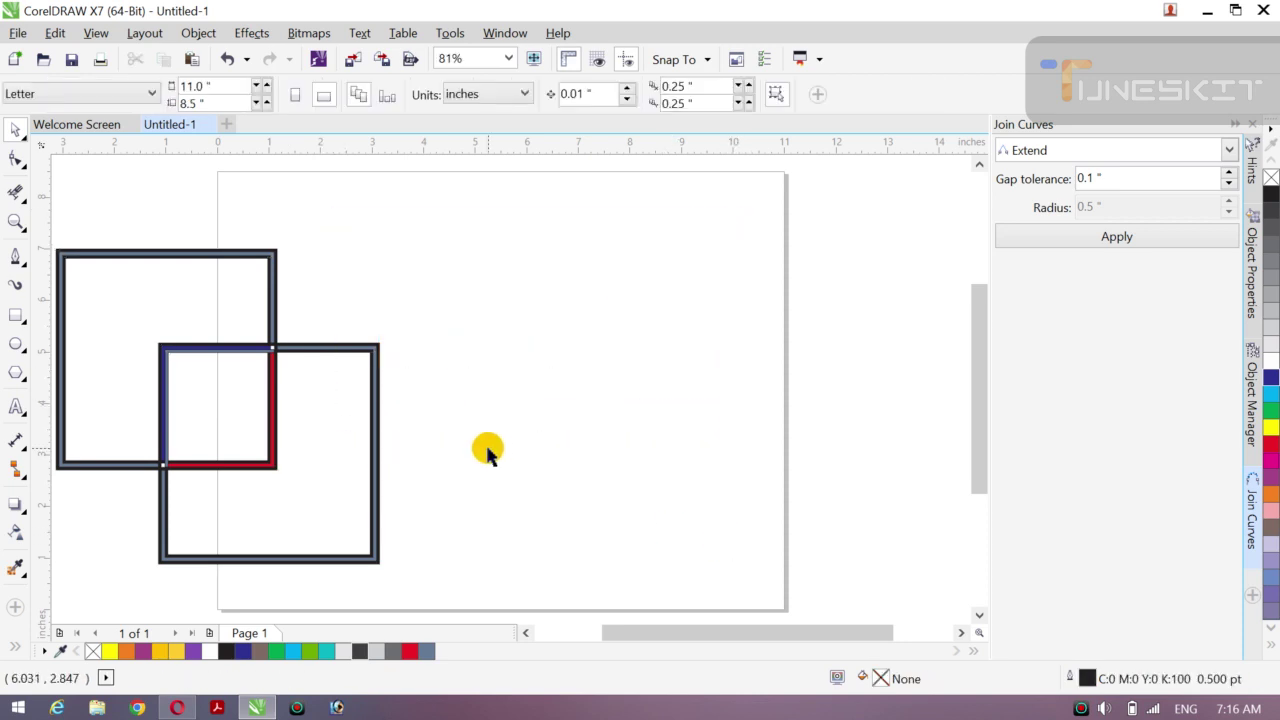
pyautogui.click(163, 393)
pyautogui.hscroll(-5, 397, 278)
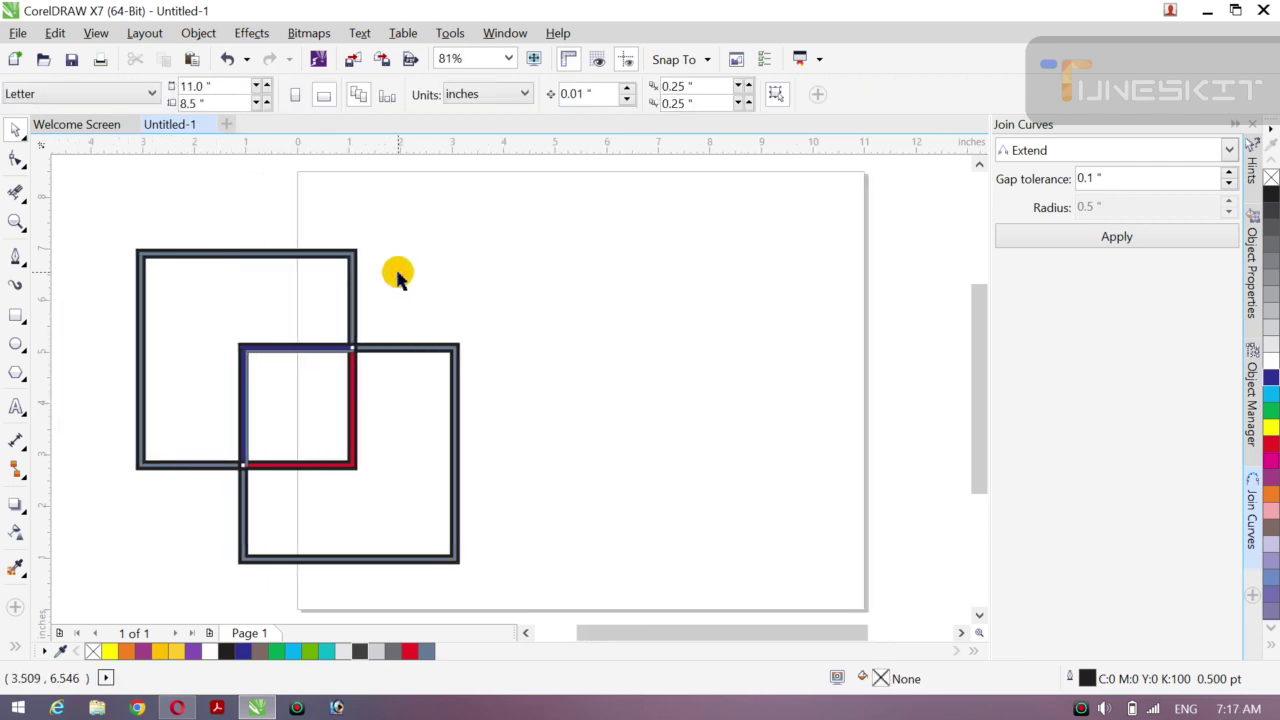
# - Group all objects of the design and center the group on the page
pyautogui.hotkey('ctrl', 'a')
pyautogui.hotkey('ctrl', 'g')
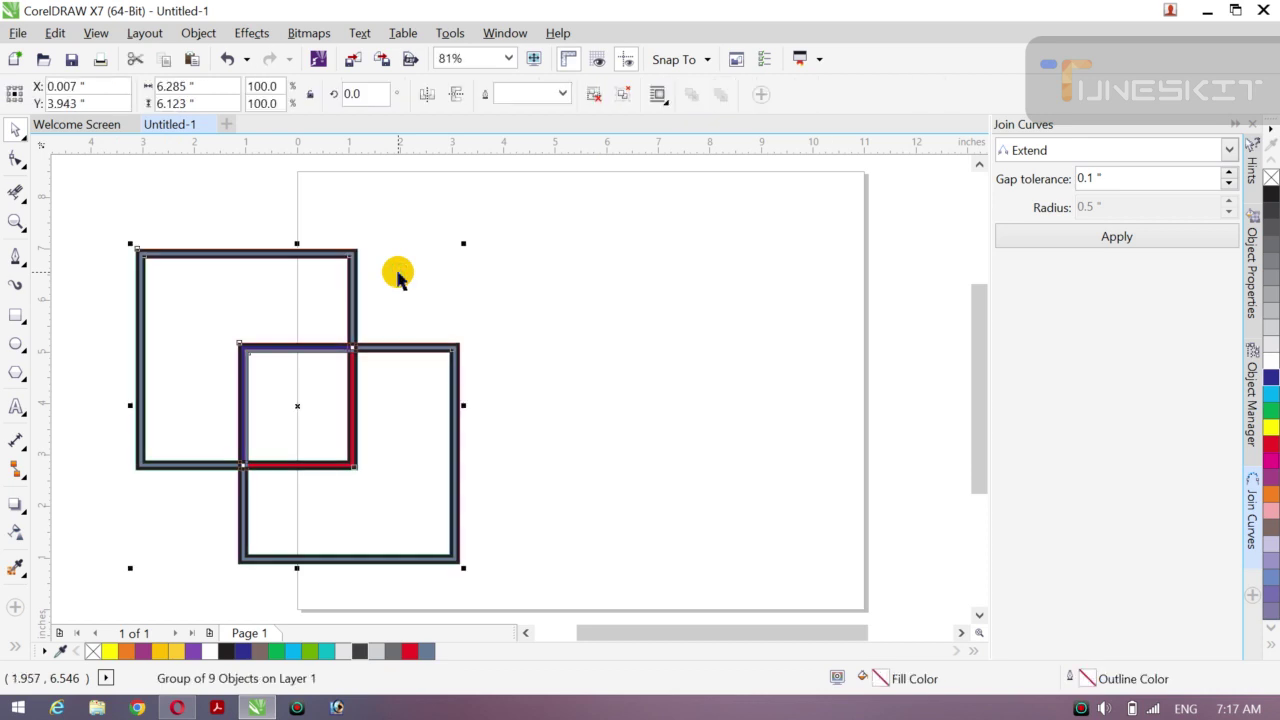
pyautogui.press('p')
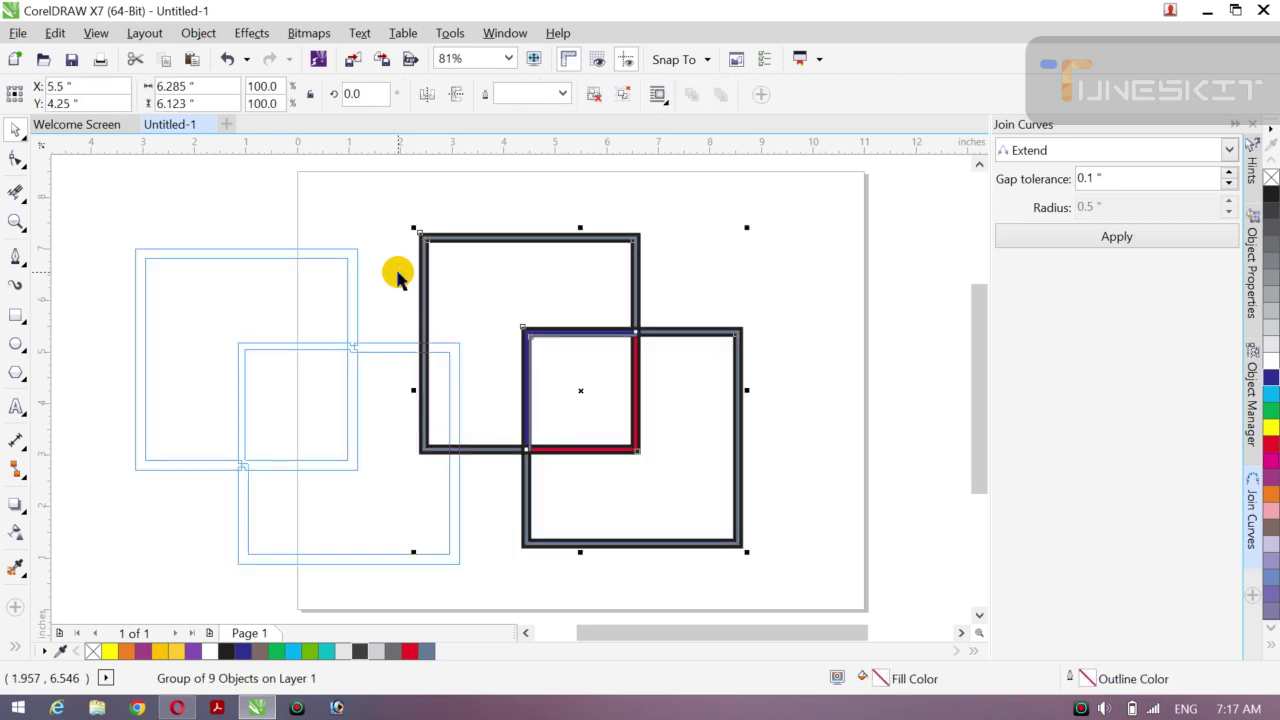
pyautogui.press('Escape')
pyautogui.hscroll(3, 397, 278)
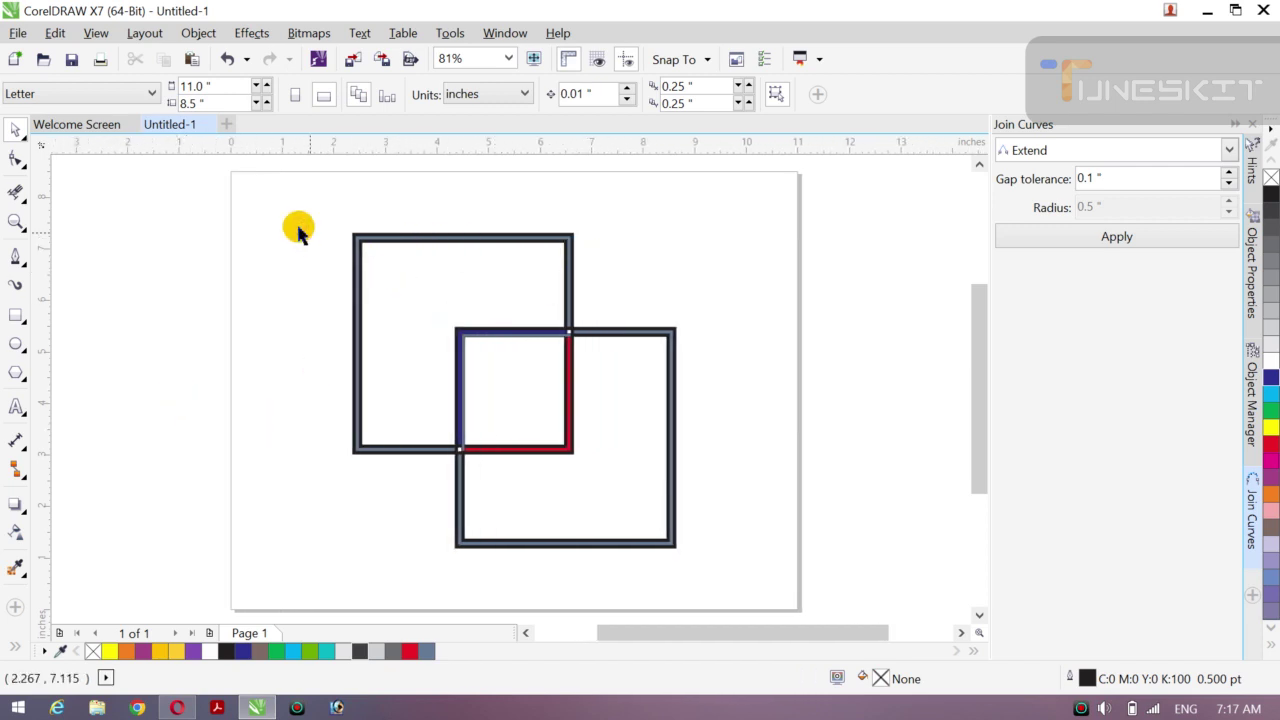
# - Set the outline width of the grouped design to None
pyautogui.moveTo(294, 212); pyautogui.dragTo(702, 580)
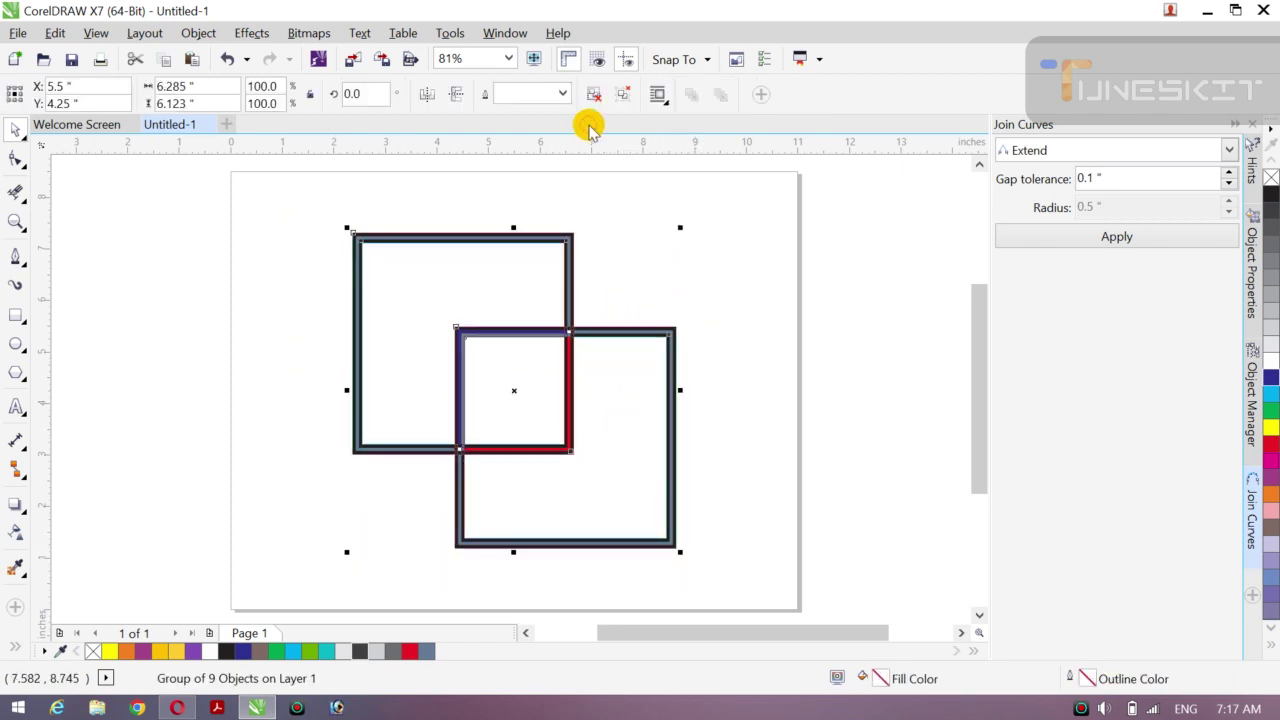
pyautogui.click(561, 90)
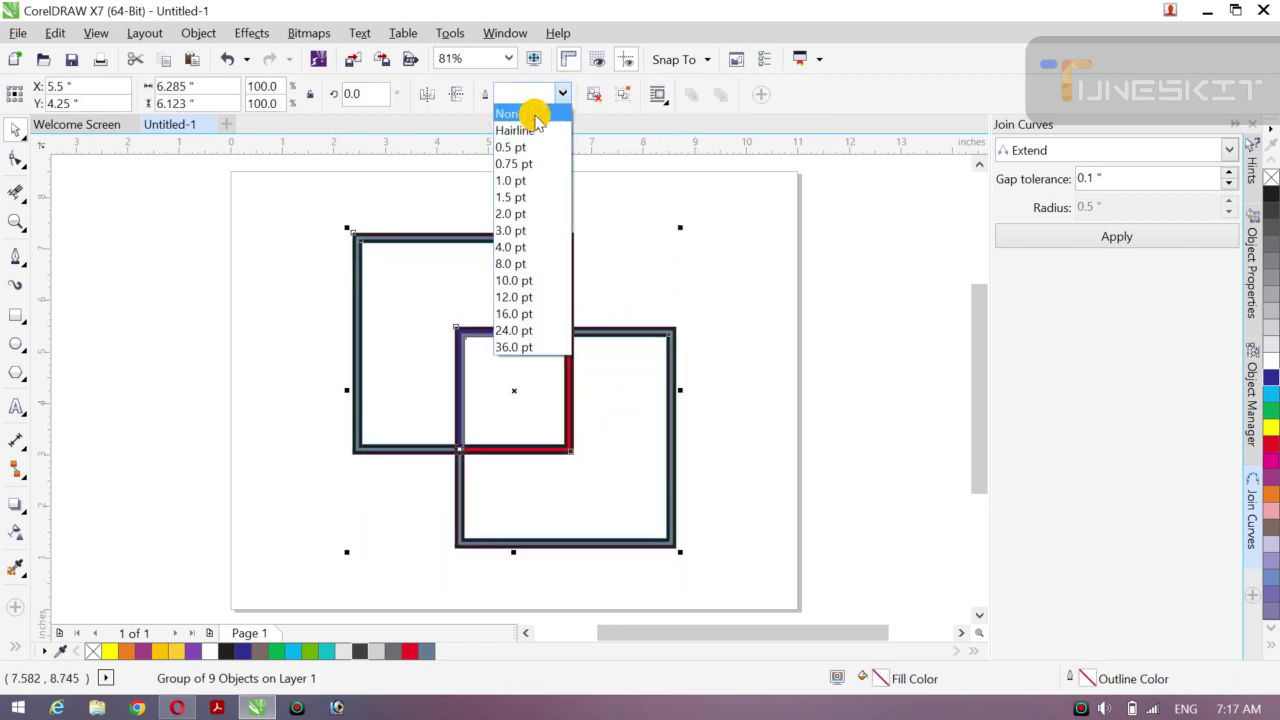
pyautogui.click(535, 115)
pyautogui.click(240, 363)
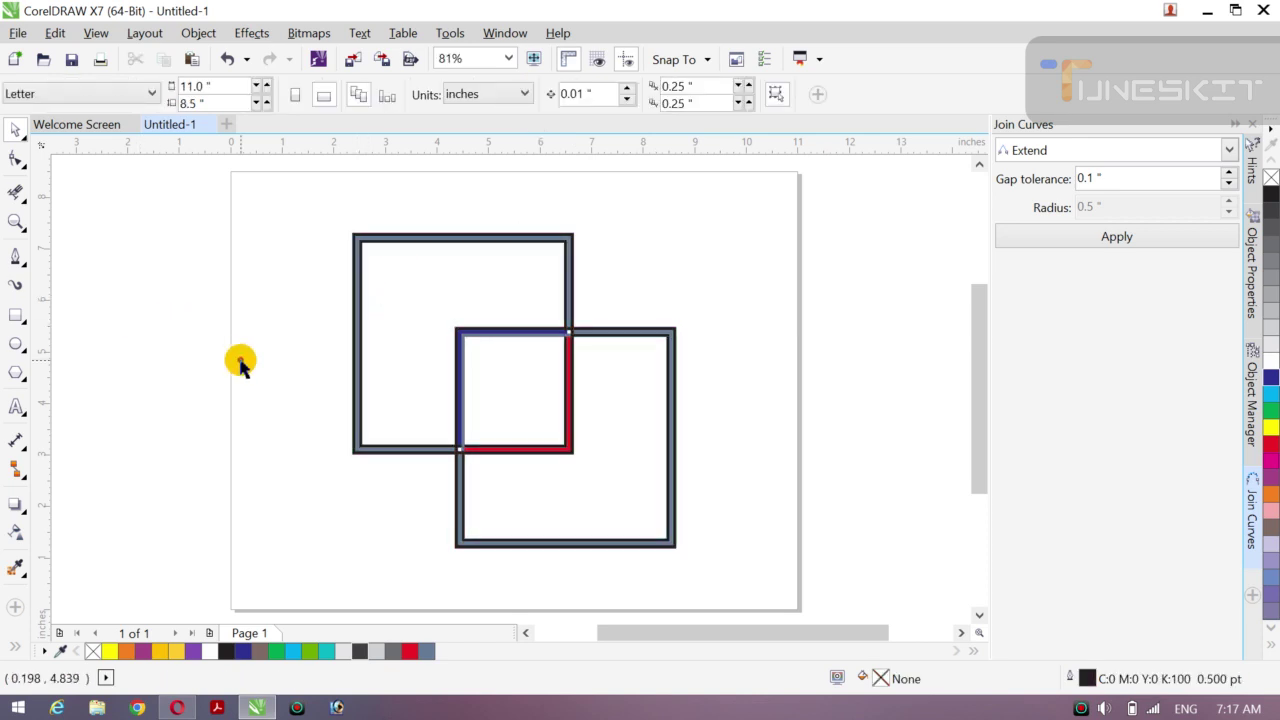
# - Move the grouped design over the page's left edge, undo the move, and reselect the group
pyautogui.click(360, 312)
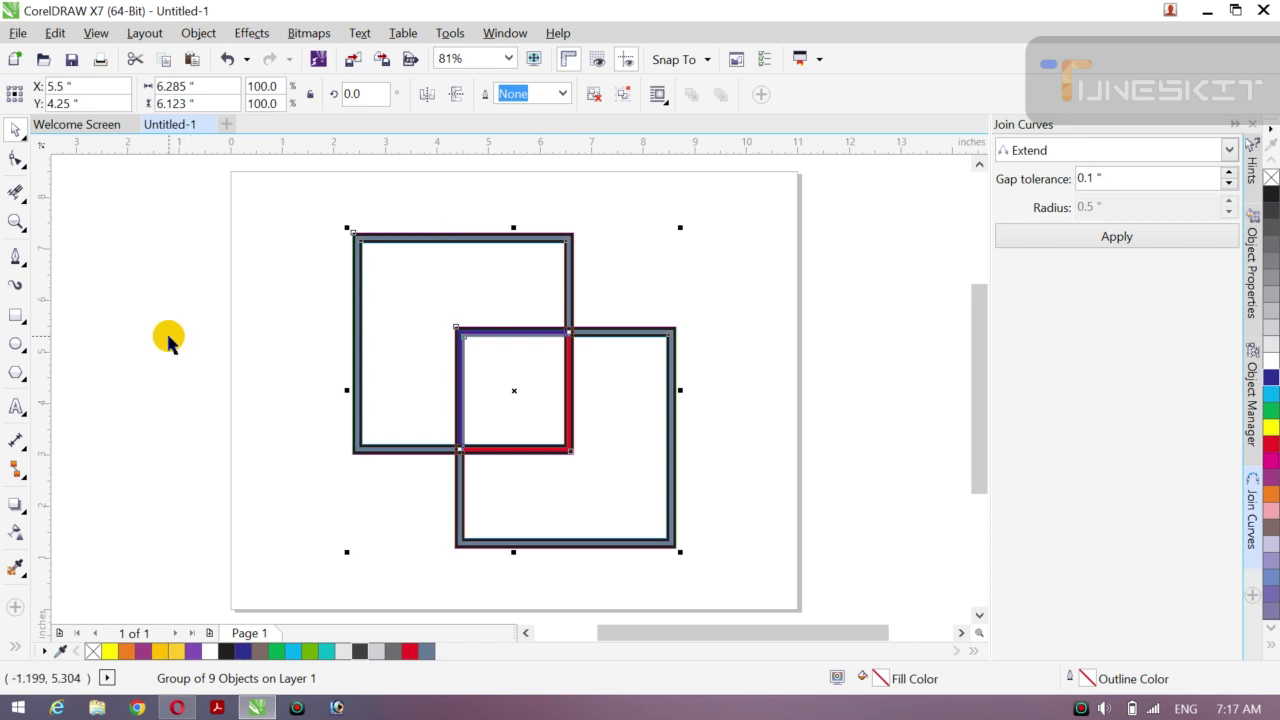
pyautogui.click(340, 324)
pyautogui.click(355, 338)
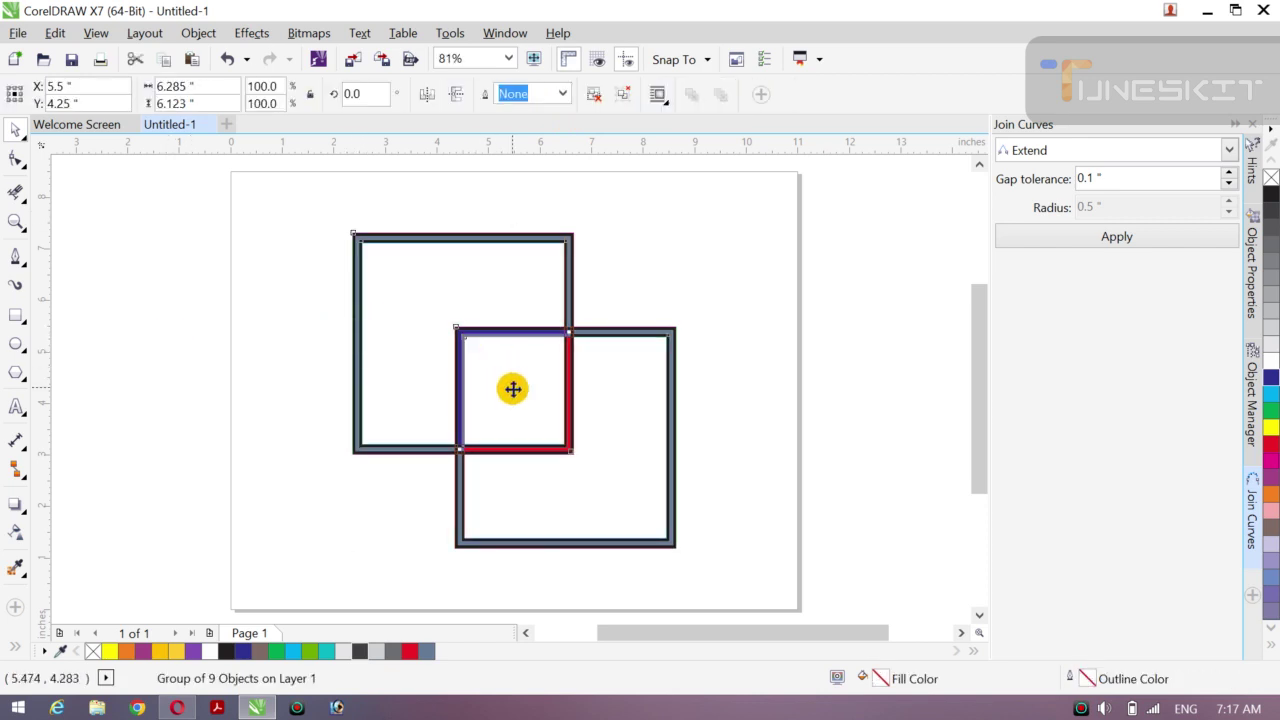
pyautogui.moveTo(512, 389); pyautogui.dragTo(292, 376)
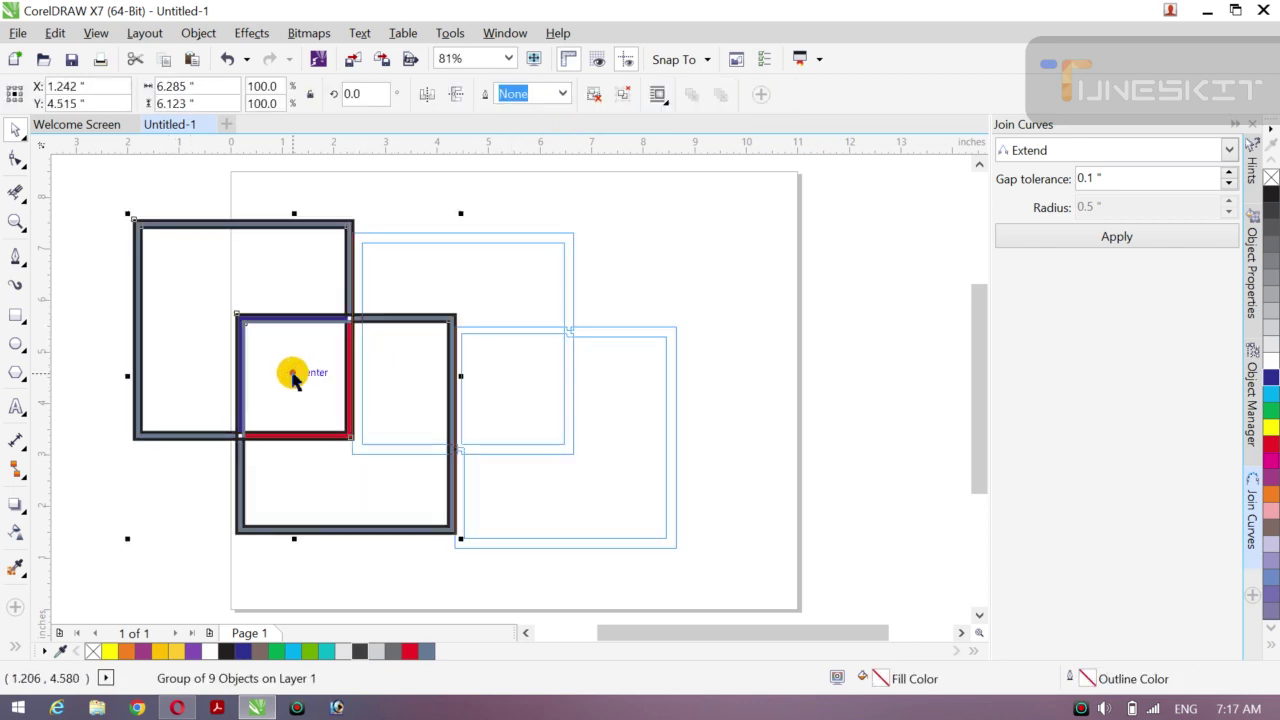
pyautogui.click(380, 410)
pyautogui.hotkey('ctrl', 'z')
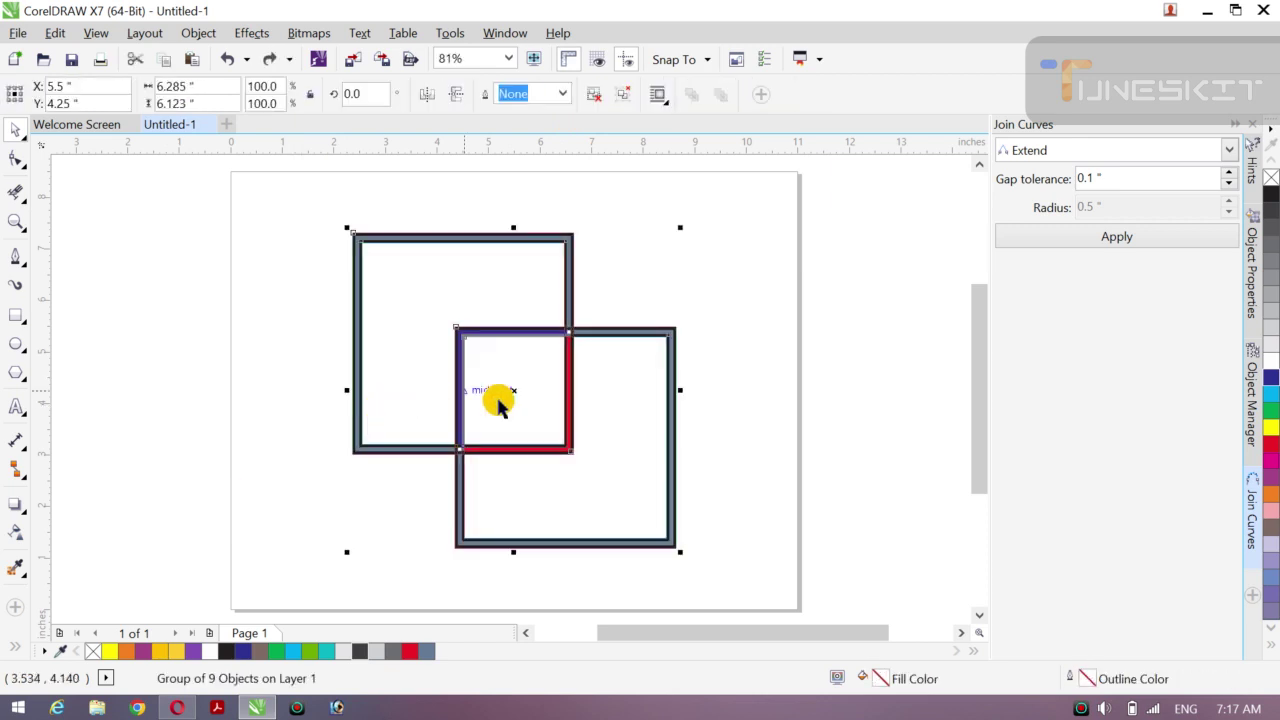
pyautogui.click(120, 376)
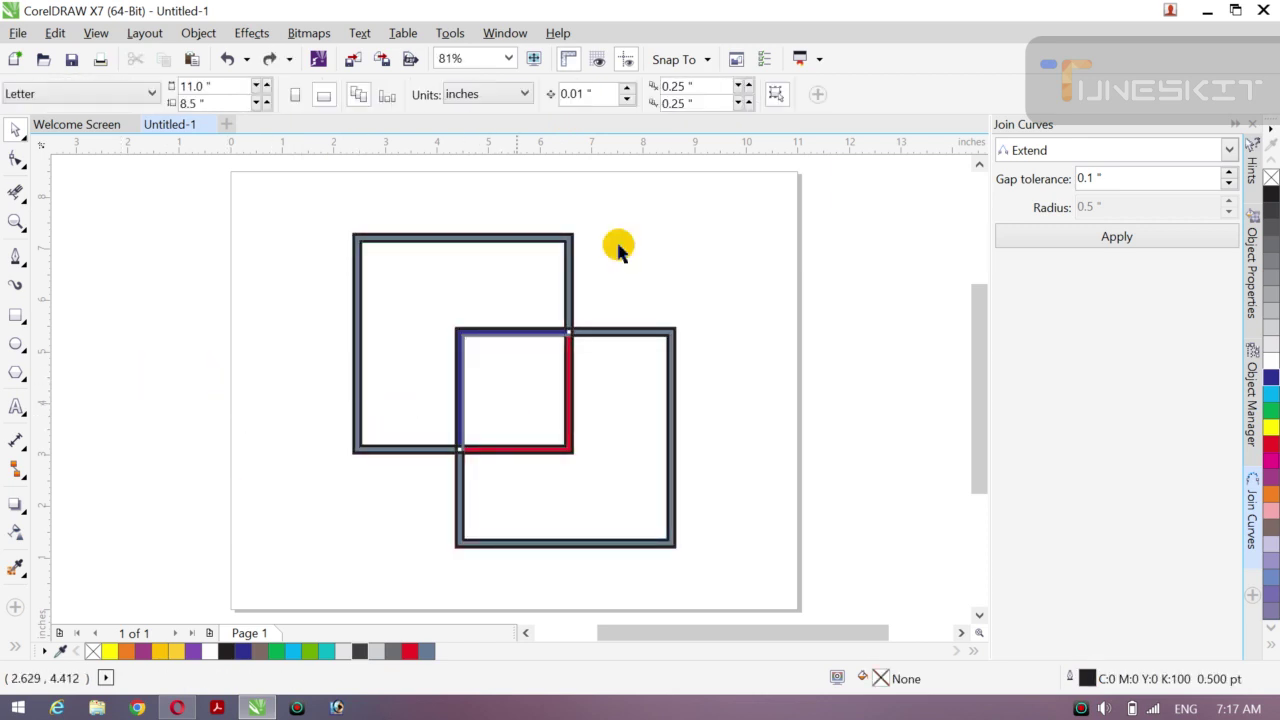
pyautogui.click(482, 244)
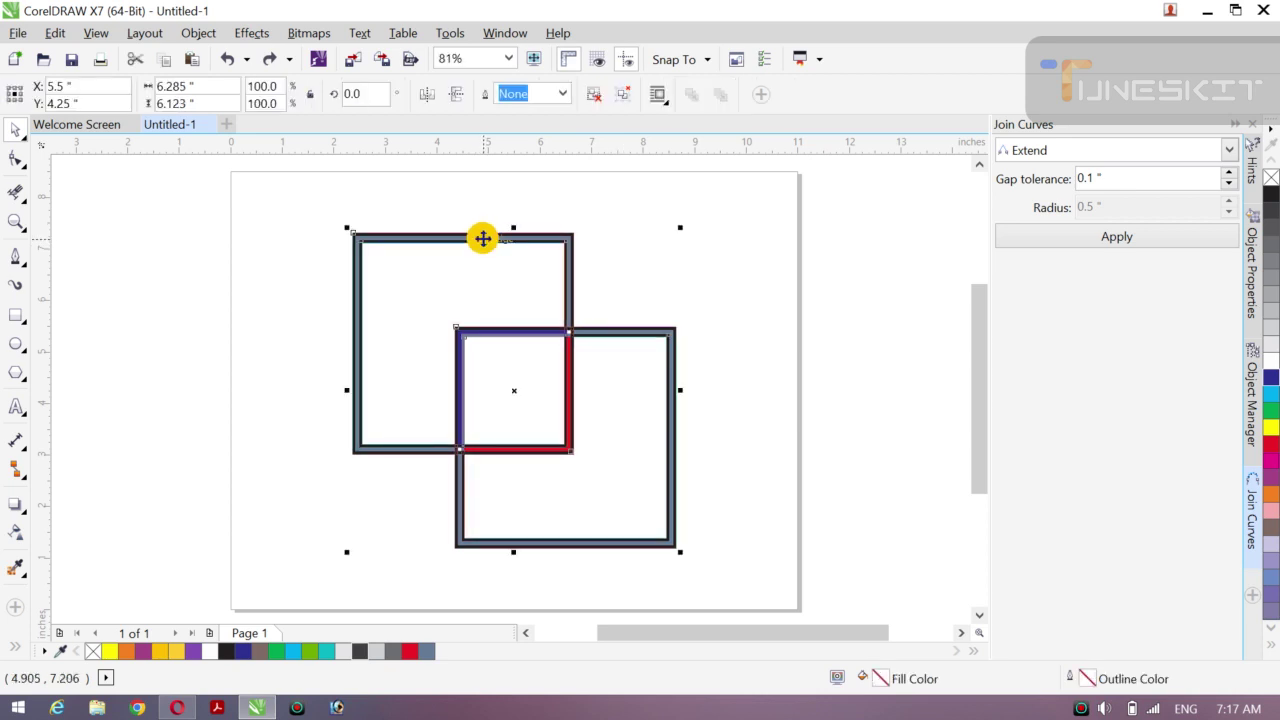
# - Fill the grouped design with black after trying red, and shrink it to 75% about its center
pyautogui.click(1270, 445)
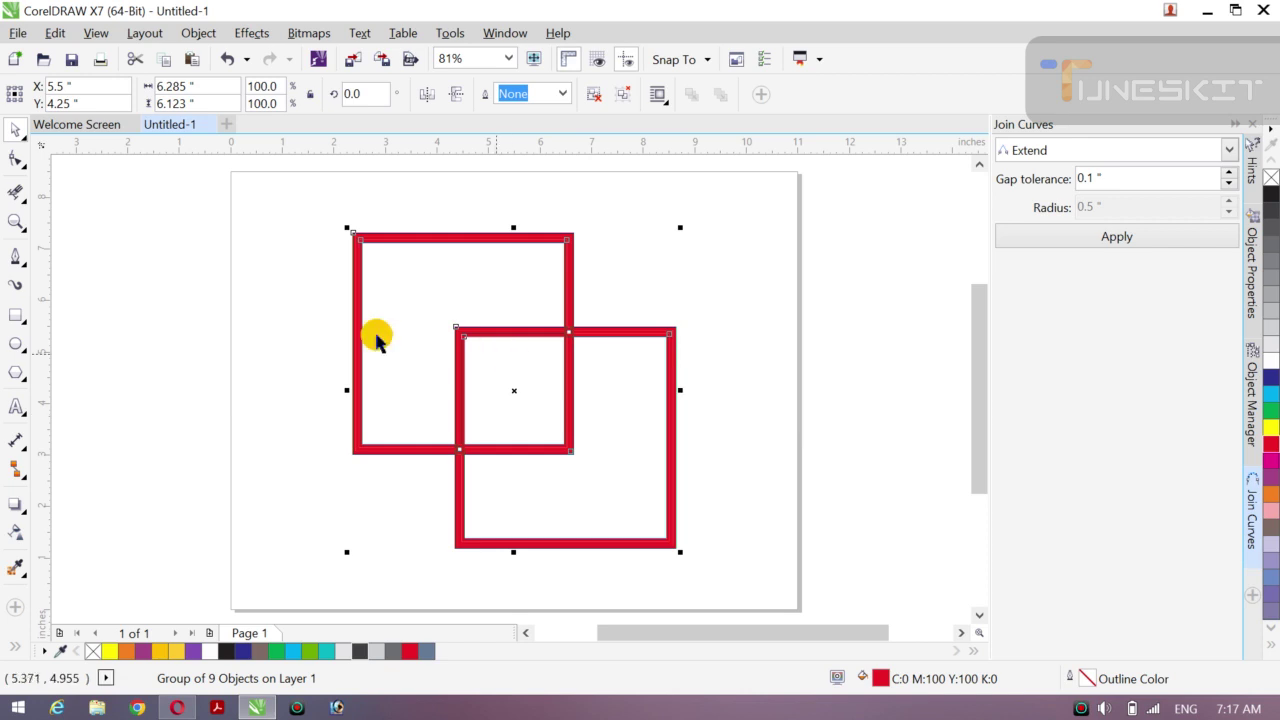
pyautogui.click(1271, 195)
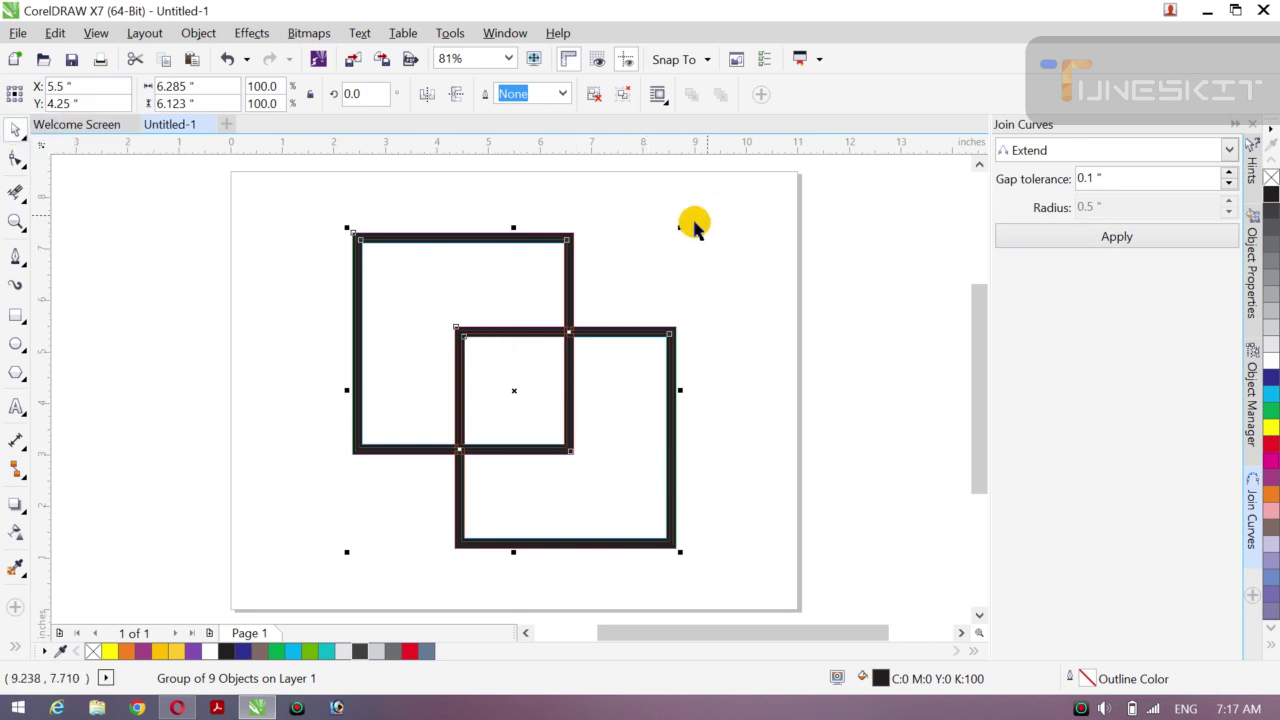
pyautogui.moveTo(680, 231); pyautogui.dragTo(641, 271)
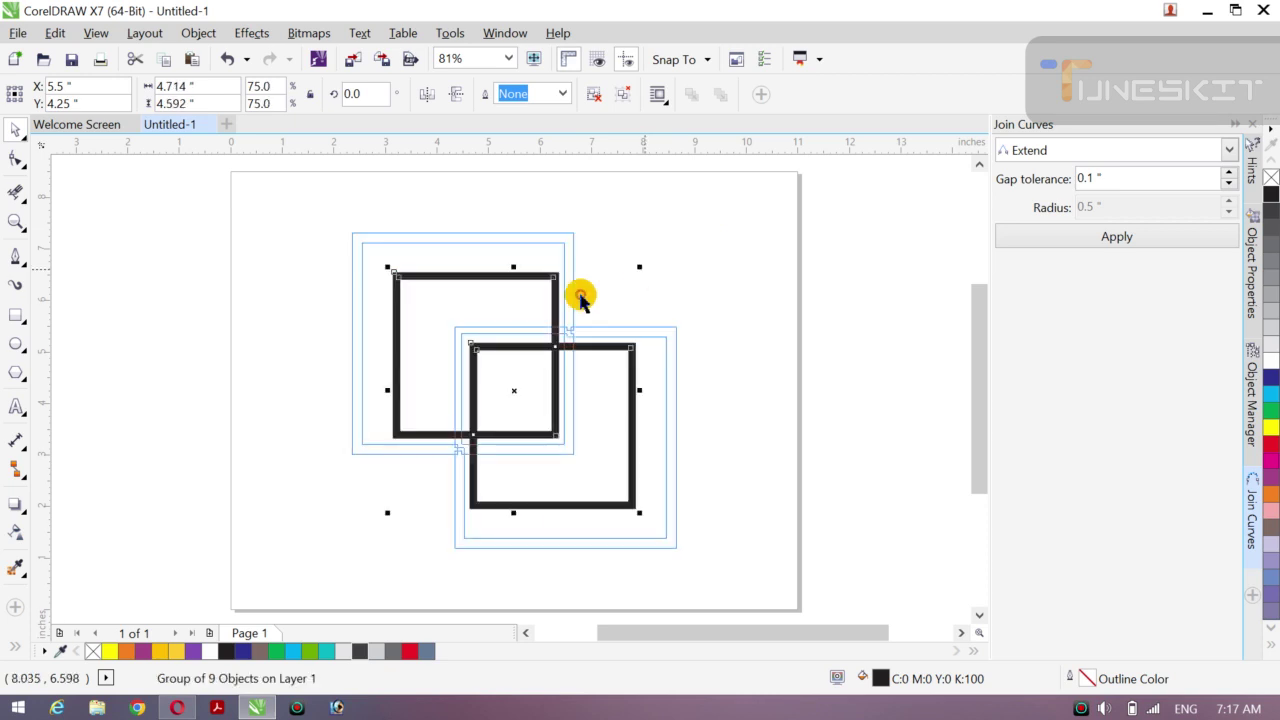
pyautogui.click(543, 368)
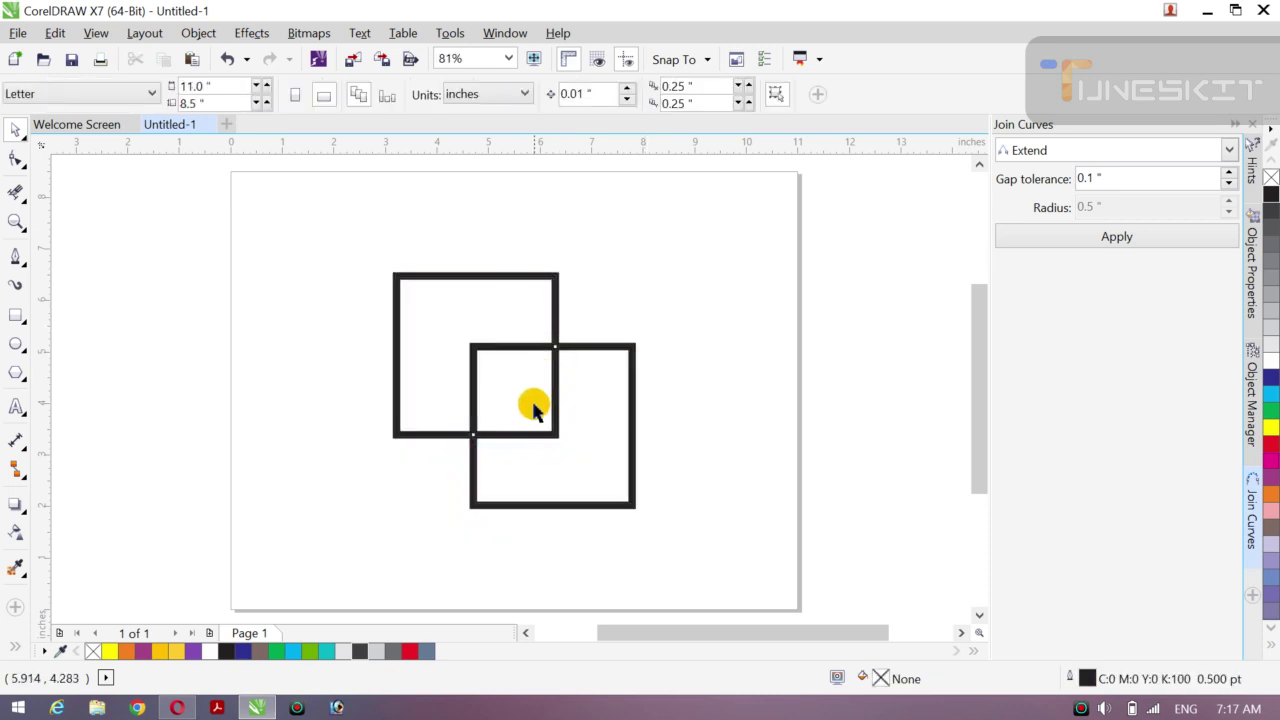
# - Enlarge the black grouped design about its center to about 103.7% scale
pyautogui.click(397, 275)
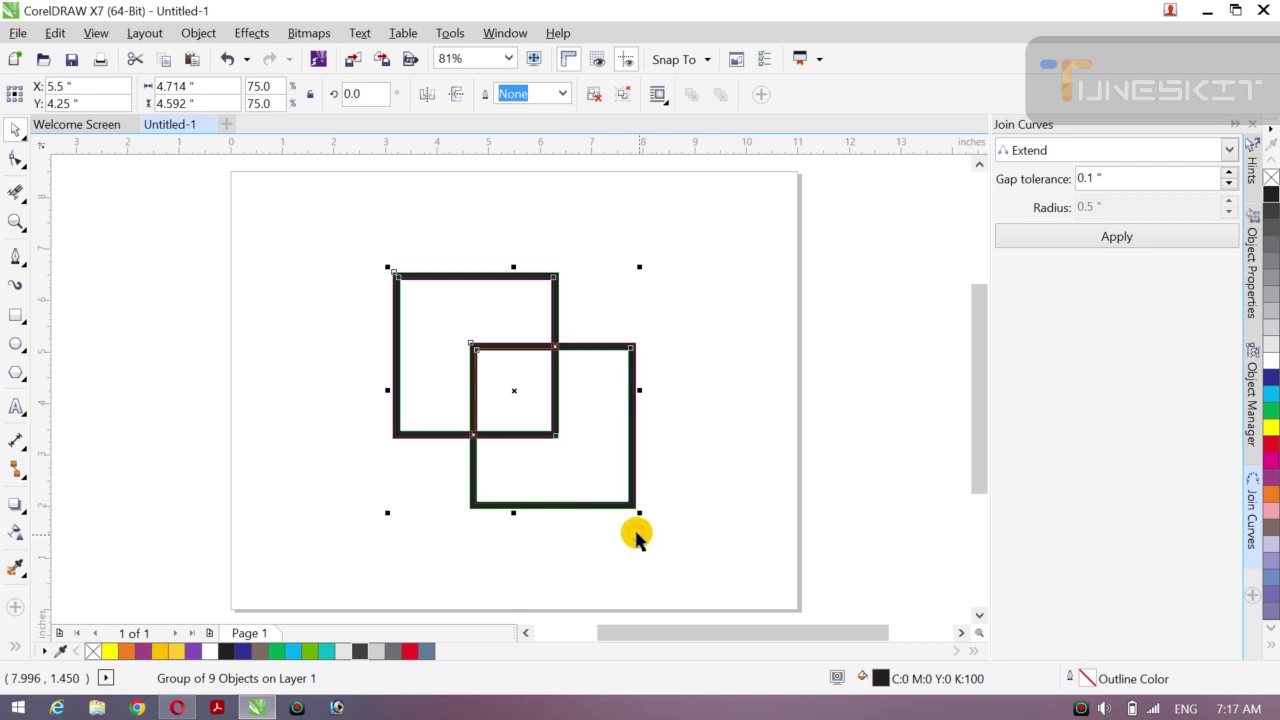
pyautogui.moveTo(641, 515); pyautogui.dragTo(686, 557)
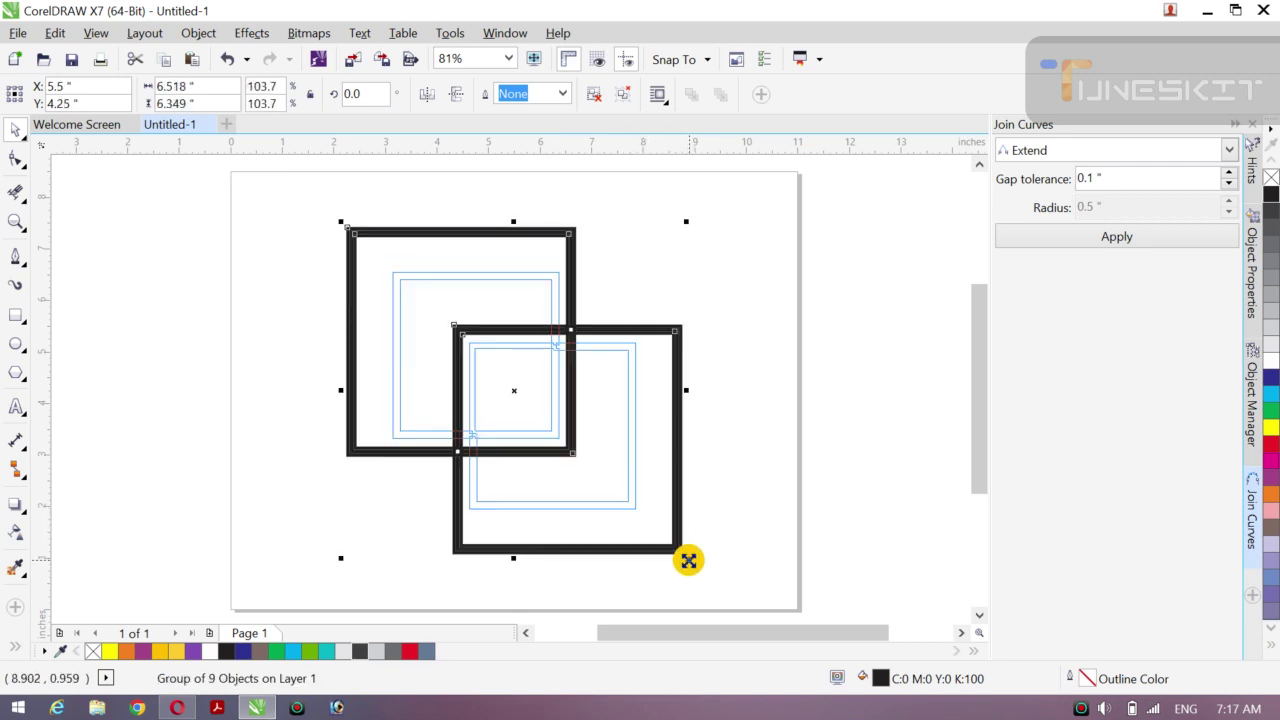
pyautogui.click(388, 432)
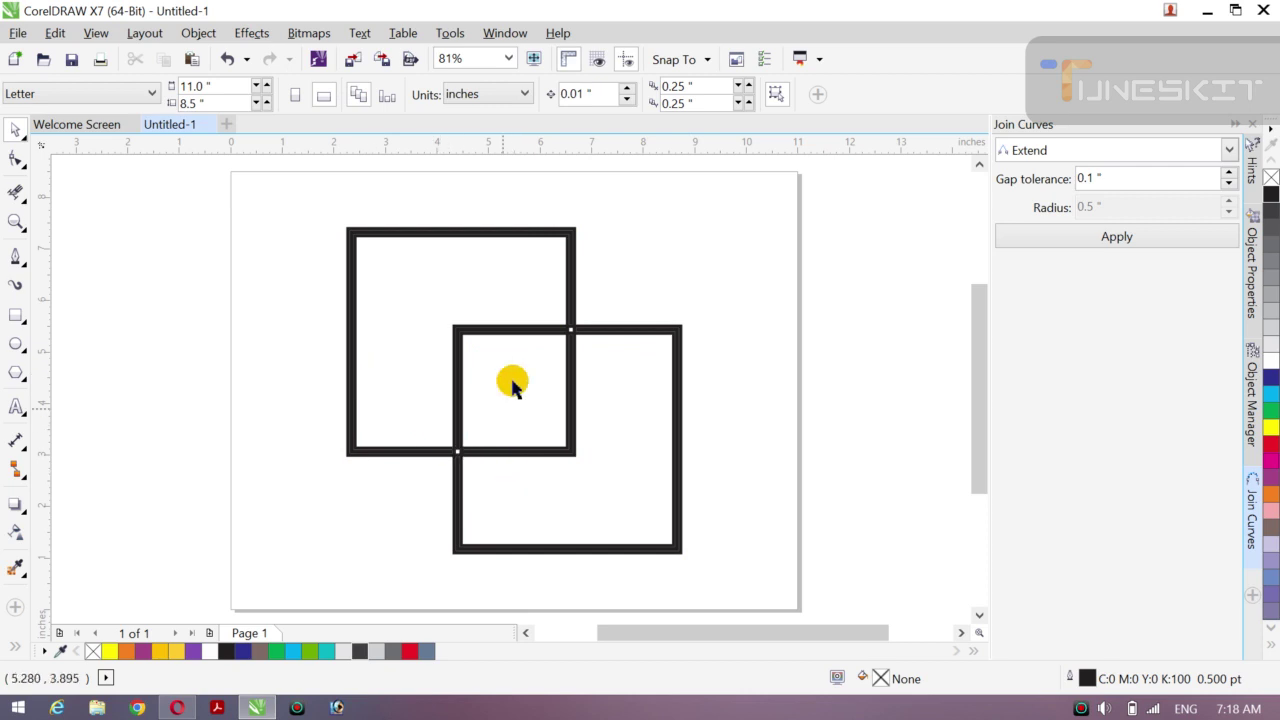
# - Create a copy of the grouped design rotated about its center to about 271.4°, overlapping the original as a window-like grid
pyautogui.click(572, 450)
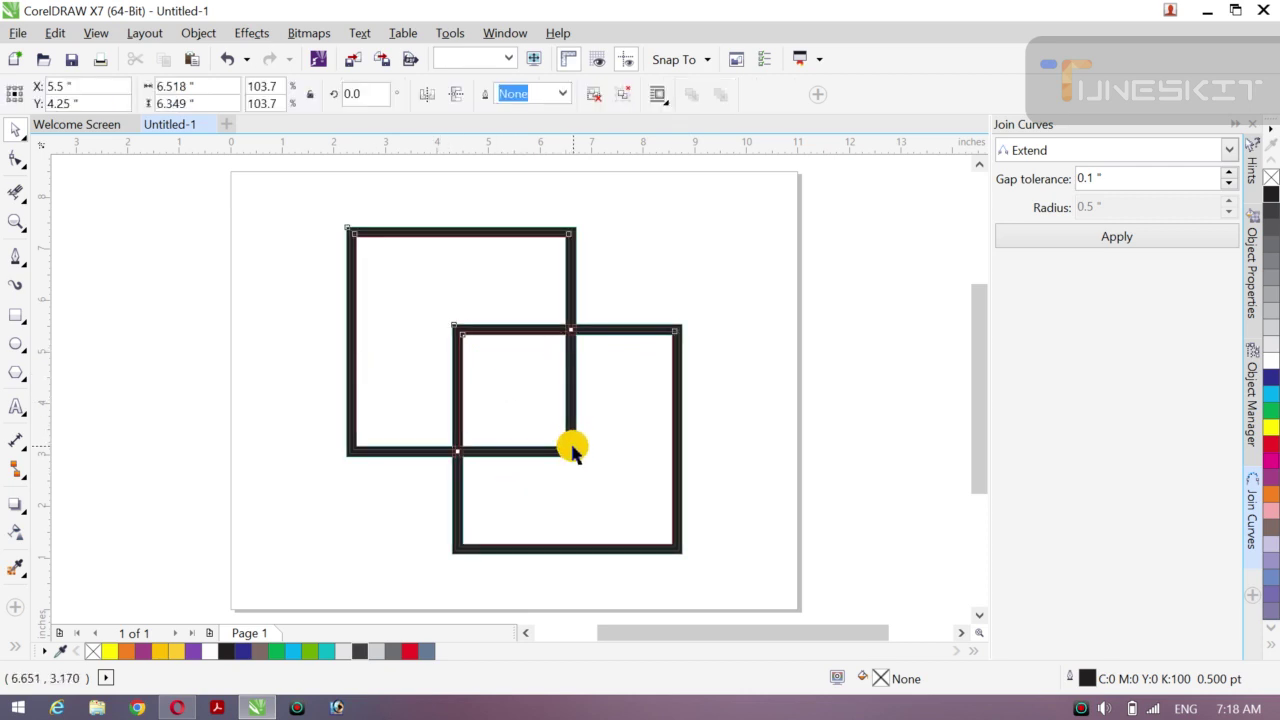
pyautogui.click(513, 398)
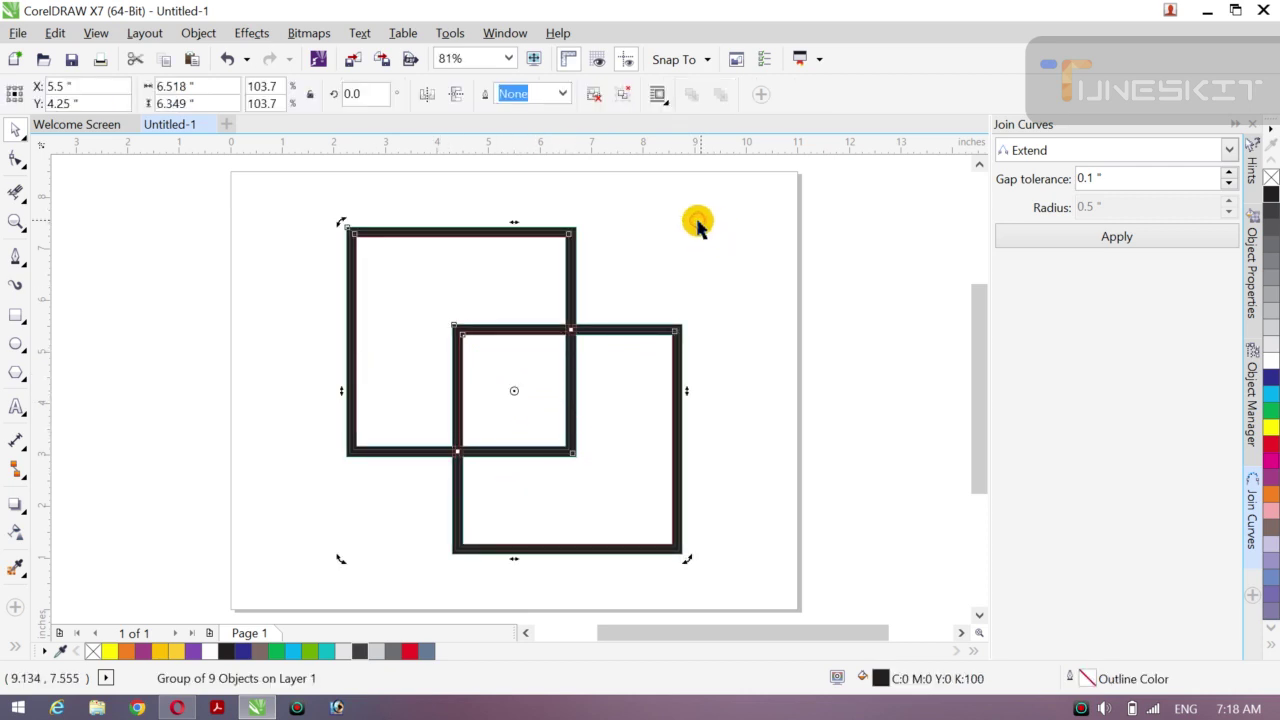
pyautogui.moveTo(691, 229); pyautogui.dragTo(577, 450)
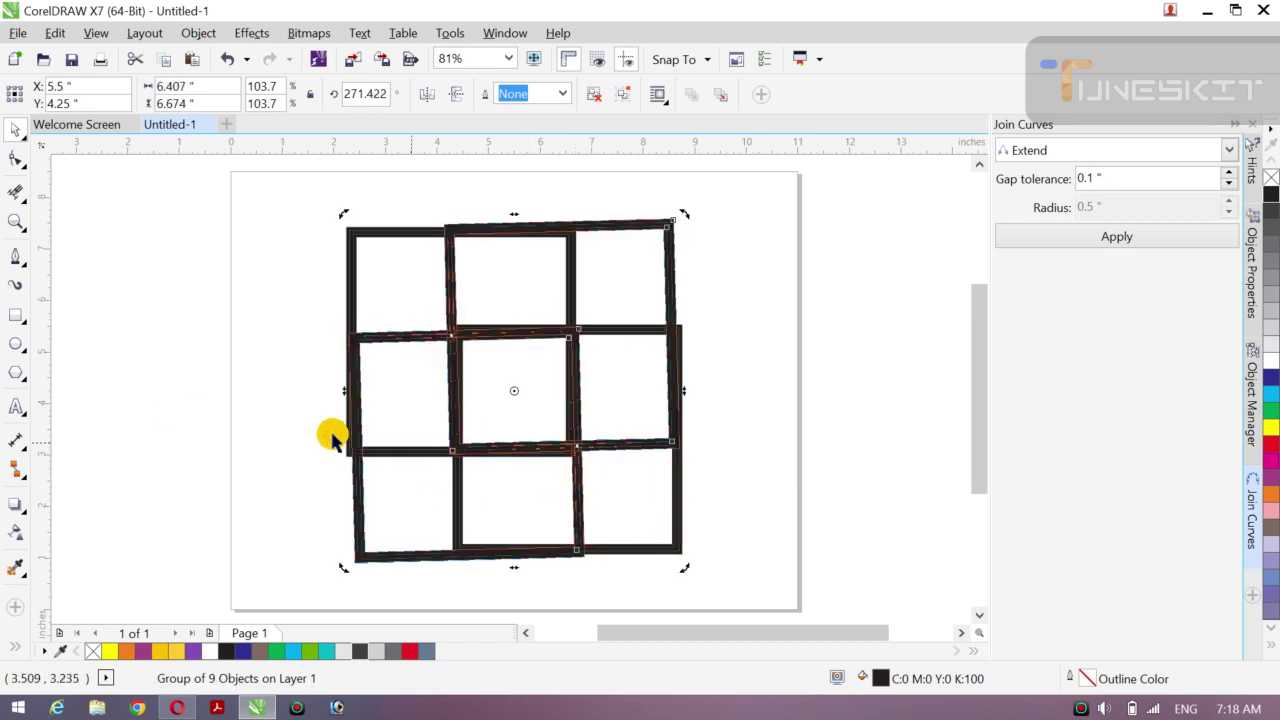
pyautogui.click(178, 420)
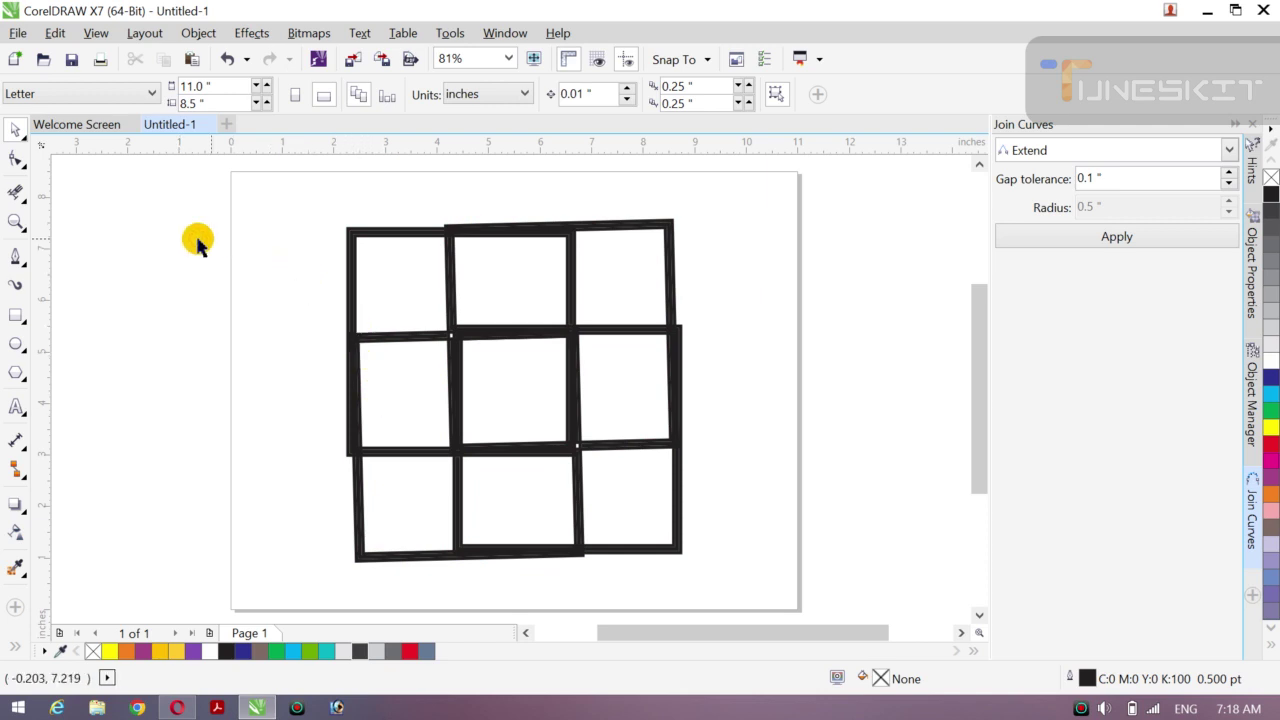
# - Group the original design together with its rotated copy
pyautogui.moveTo(145, 216); pyautogui.dragTo(726, 606)
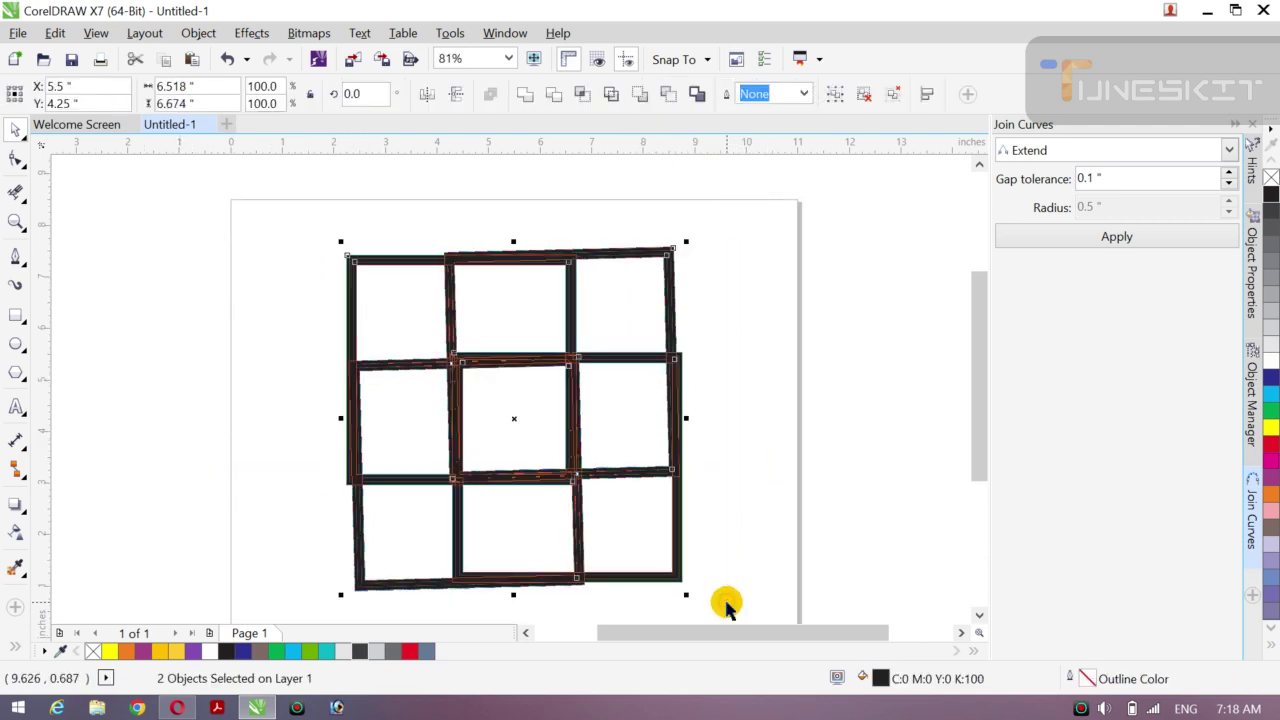
pyautogui.hotkey('ctrl', 'g')
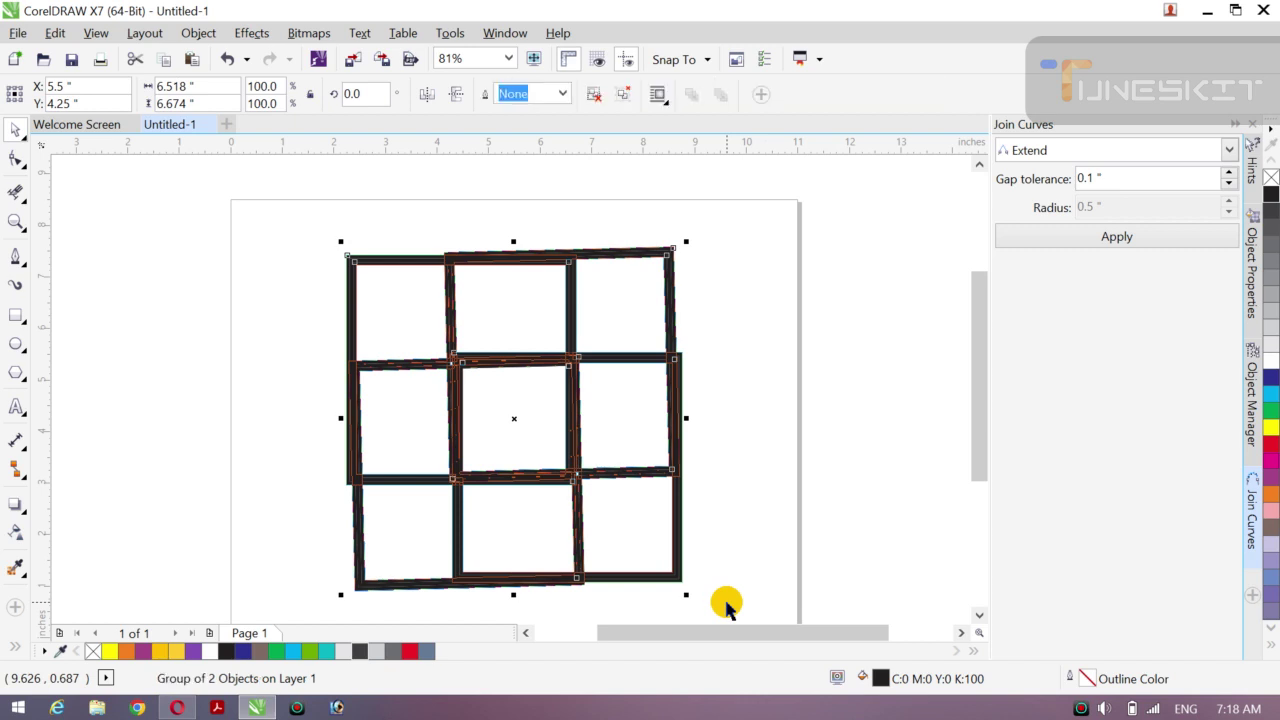
pyautogui.click(726, 606)
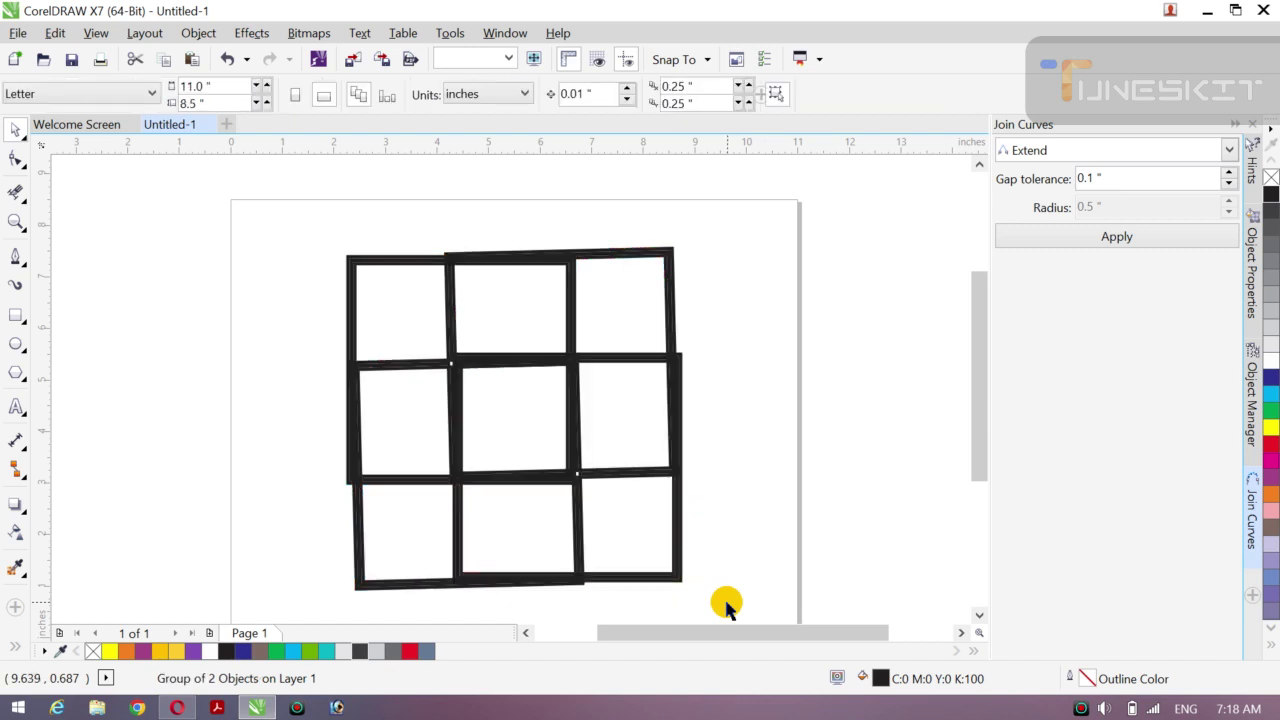
pyautogui.click(573, 481)
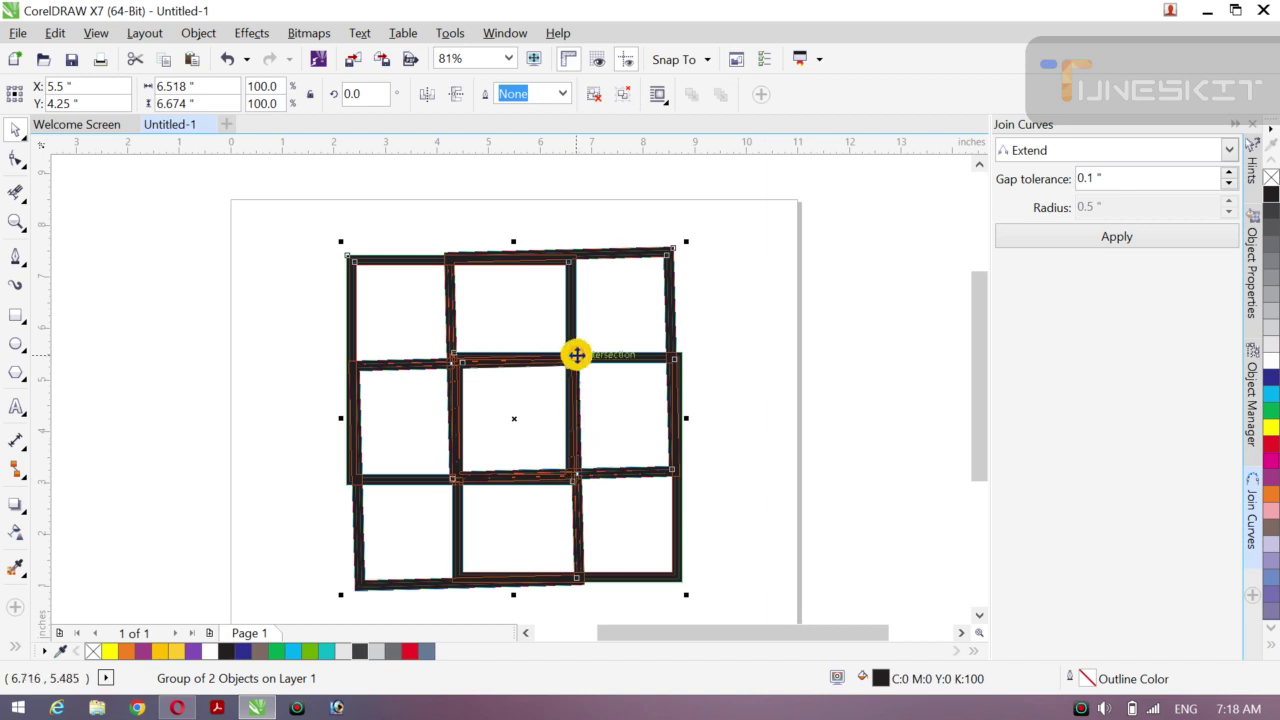
pyautogui.click(134, 314)
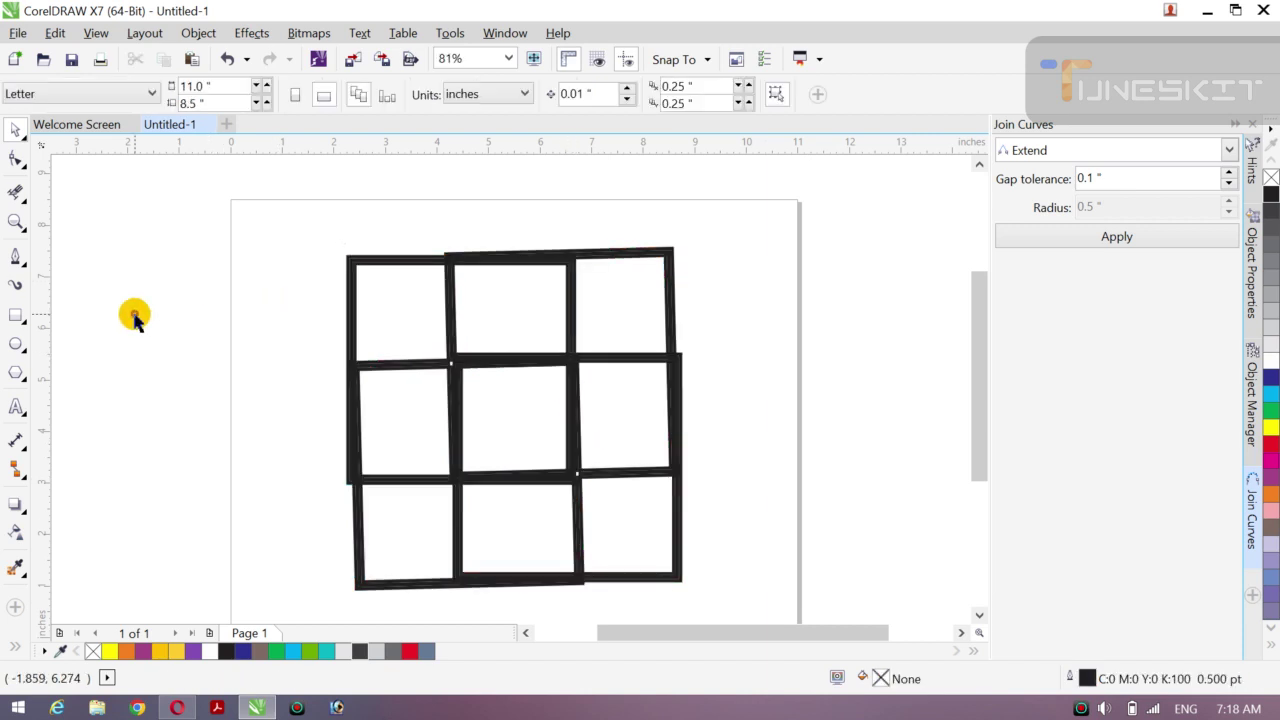
# - Move the grouped grid upward on the page, to about X 5.56 and Y 4.82 inches
pyautogui.scroll(-1, 135, 315)
pyautogui.scroll(-1, 134, 314)
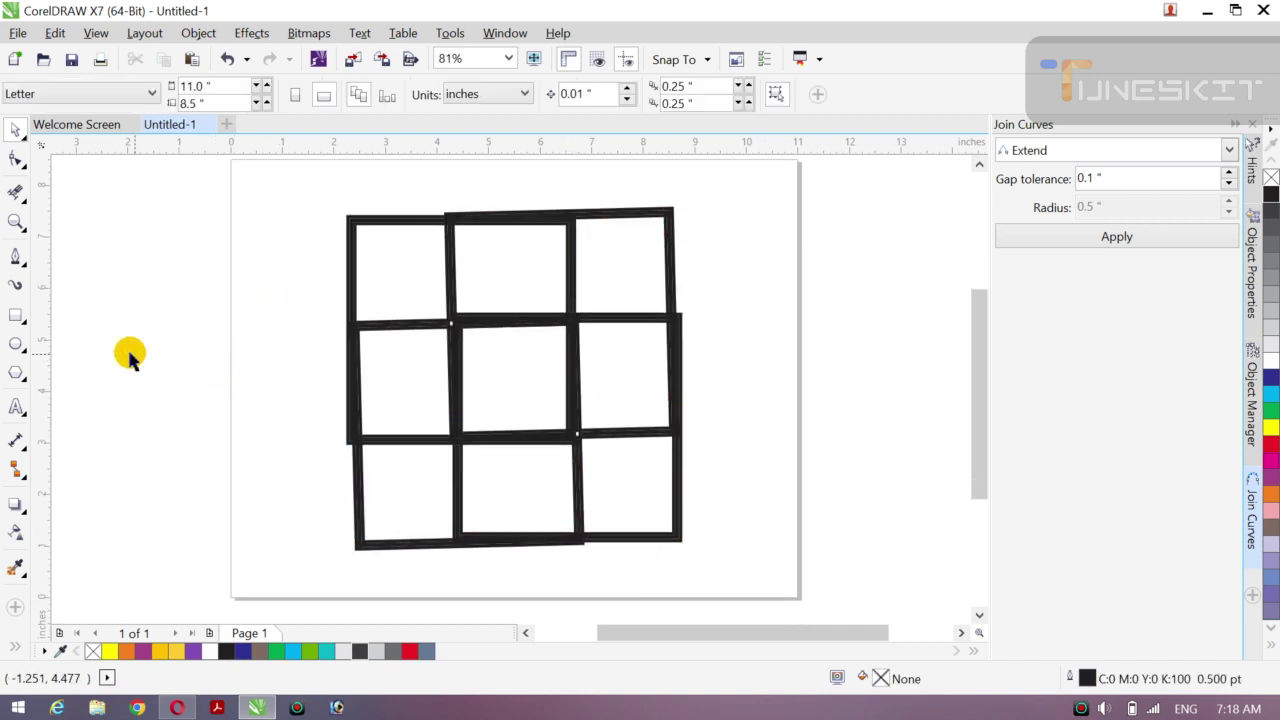
pyautogui.click(460, 368)
pyautogui.click(234, 363)
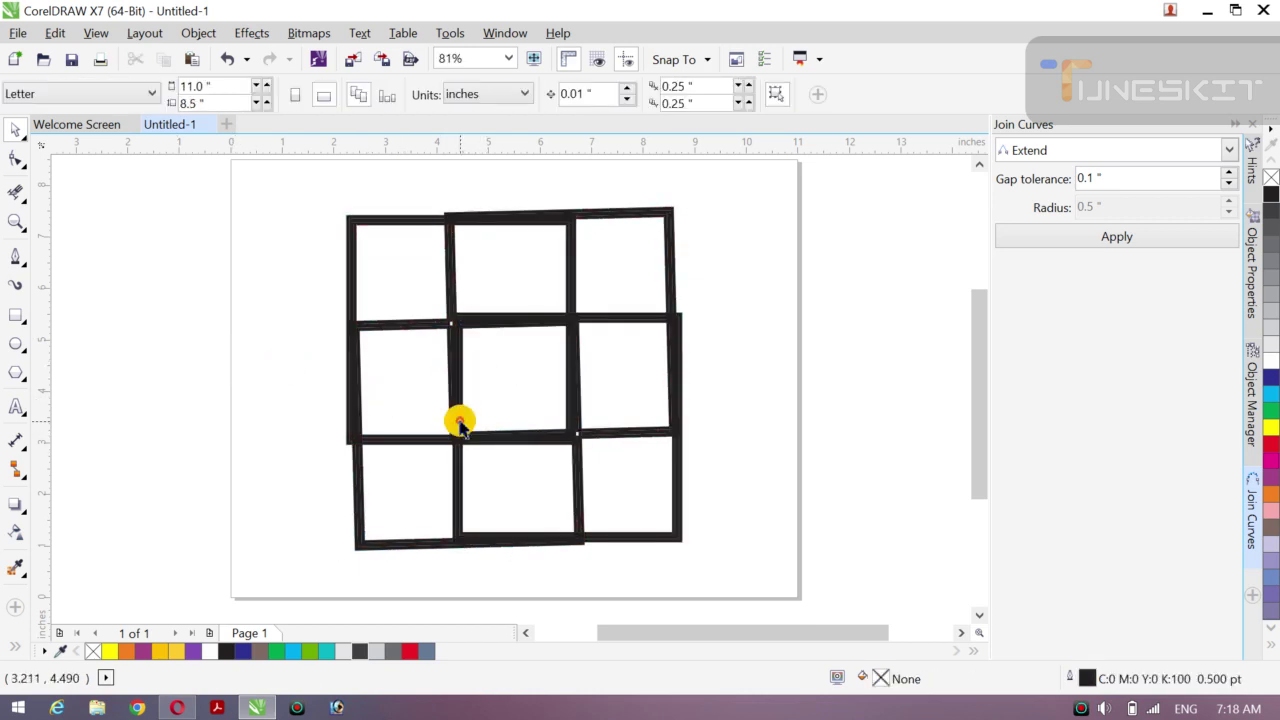
pyautogui.click(518, 440)
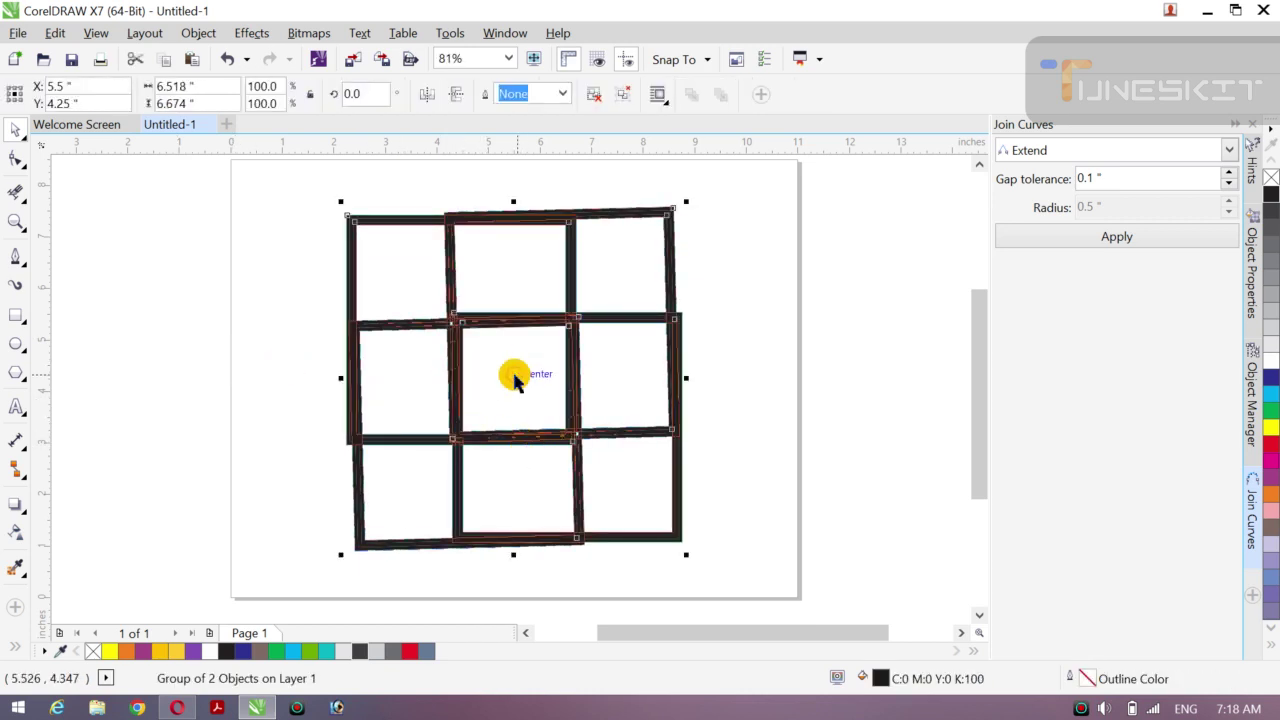
pyautogui.moveTo(514, 379); pyautogui.dragTo(514, 349)
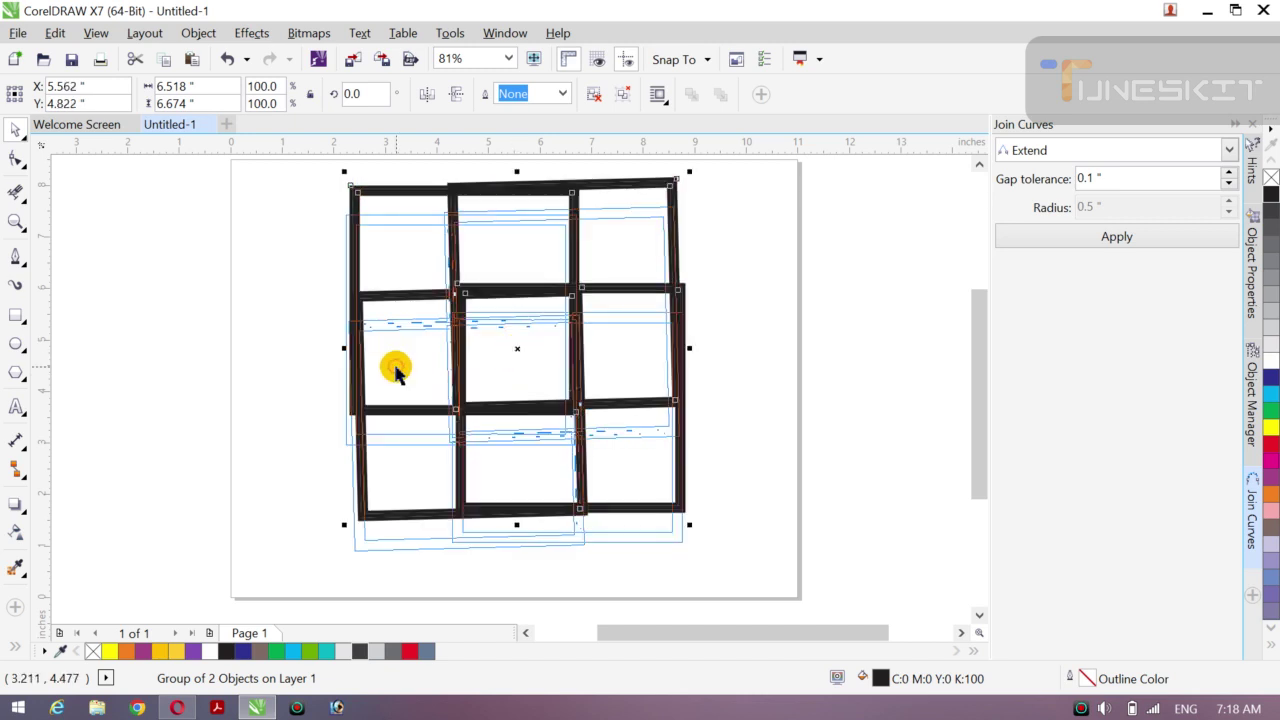
# - Give the grouped grid a black hairline outline, after trying a red fill and undoing it
pyautogui.click(1271, 443)
pyautogui.click(424, 445)
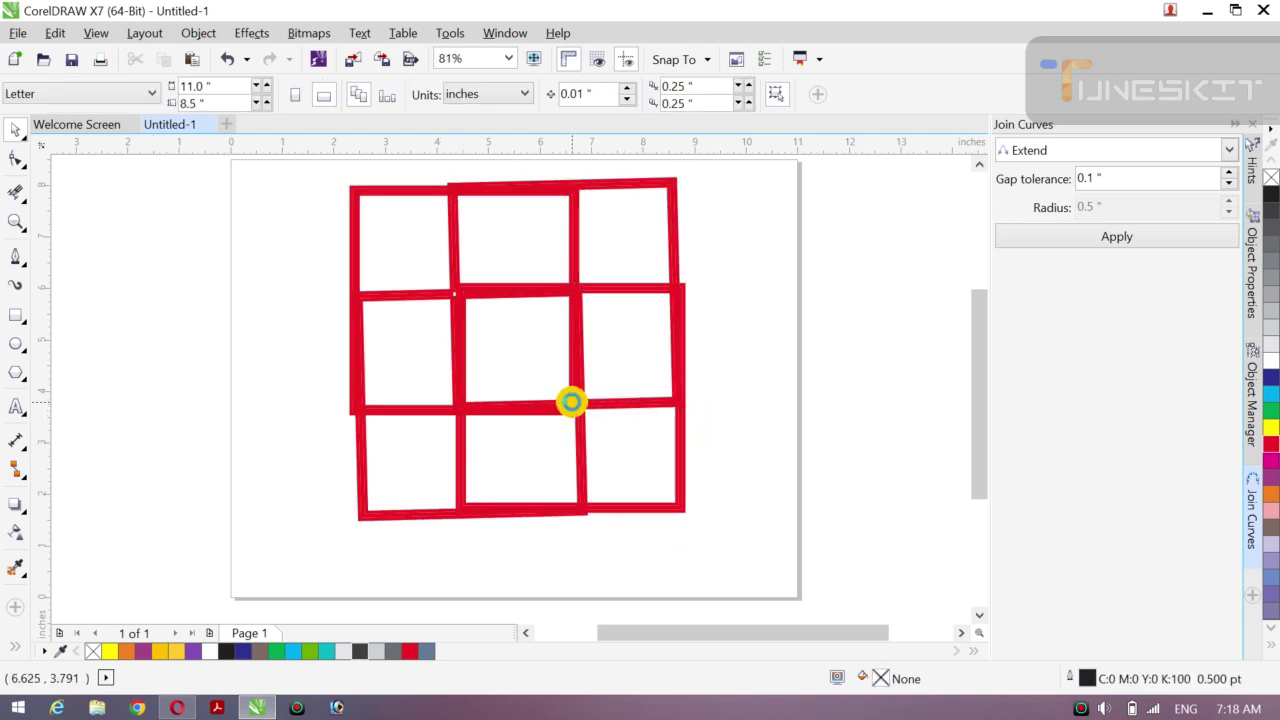
pyautogui.click(571, 401)
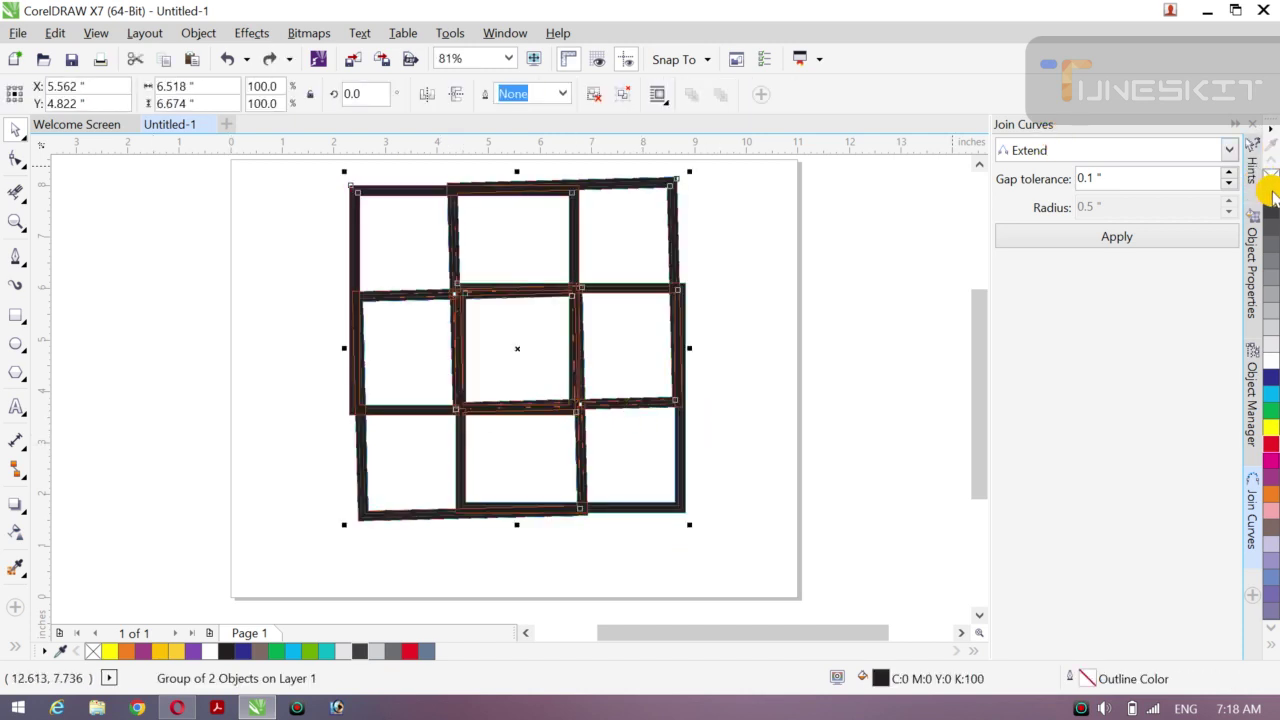
pyautogui.click(177, 271)
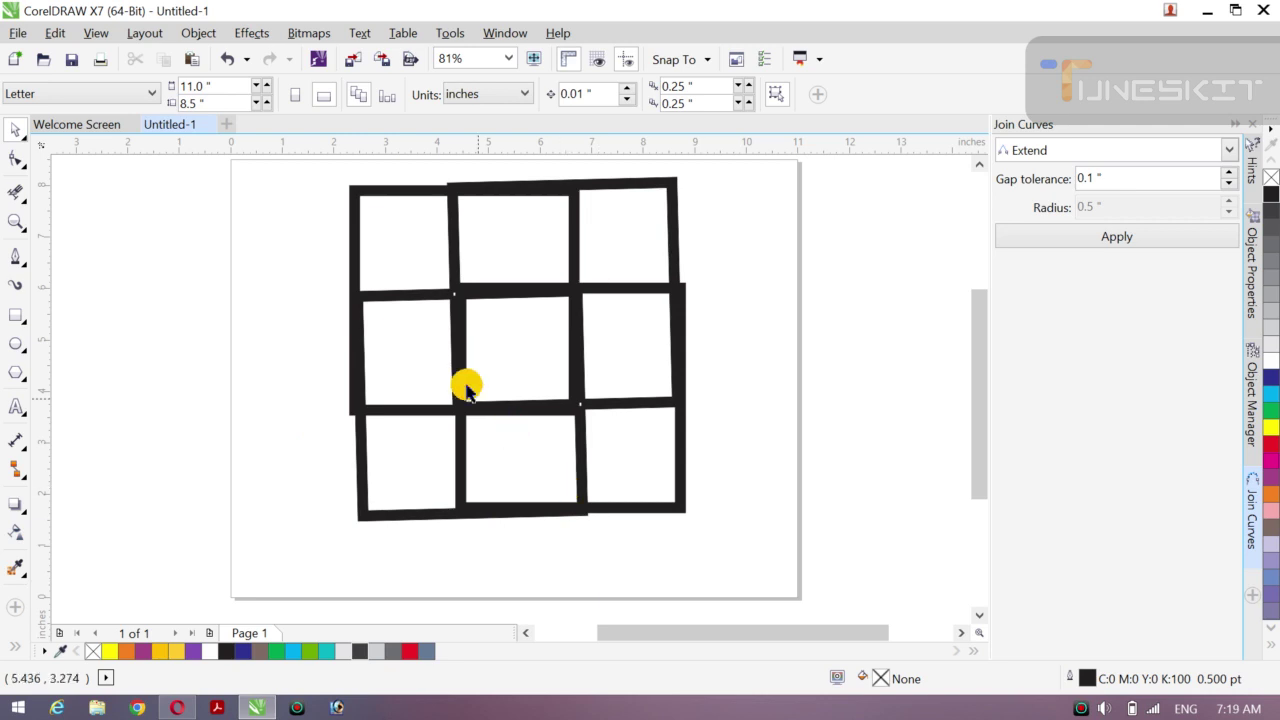
# - Move the outlined grid slightly higher on the page, to about Y 4.9 inches
pyautogui.click(500, 418)
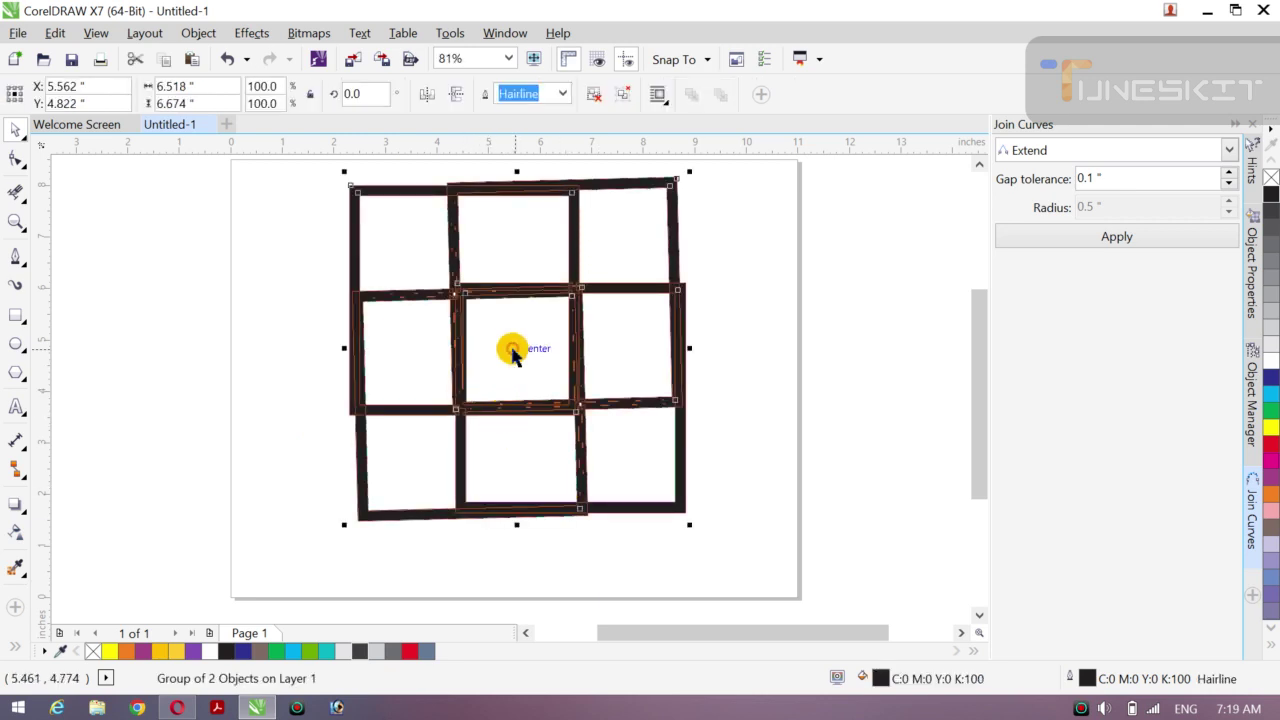
pyautogui.moveTo(512, 352); pyautogui.dragTo(508, 343)
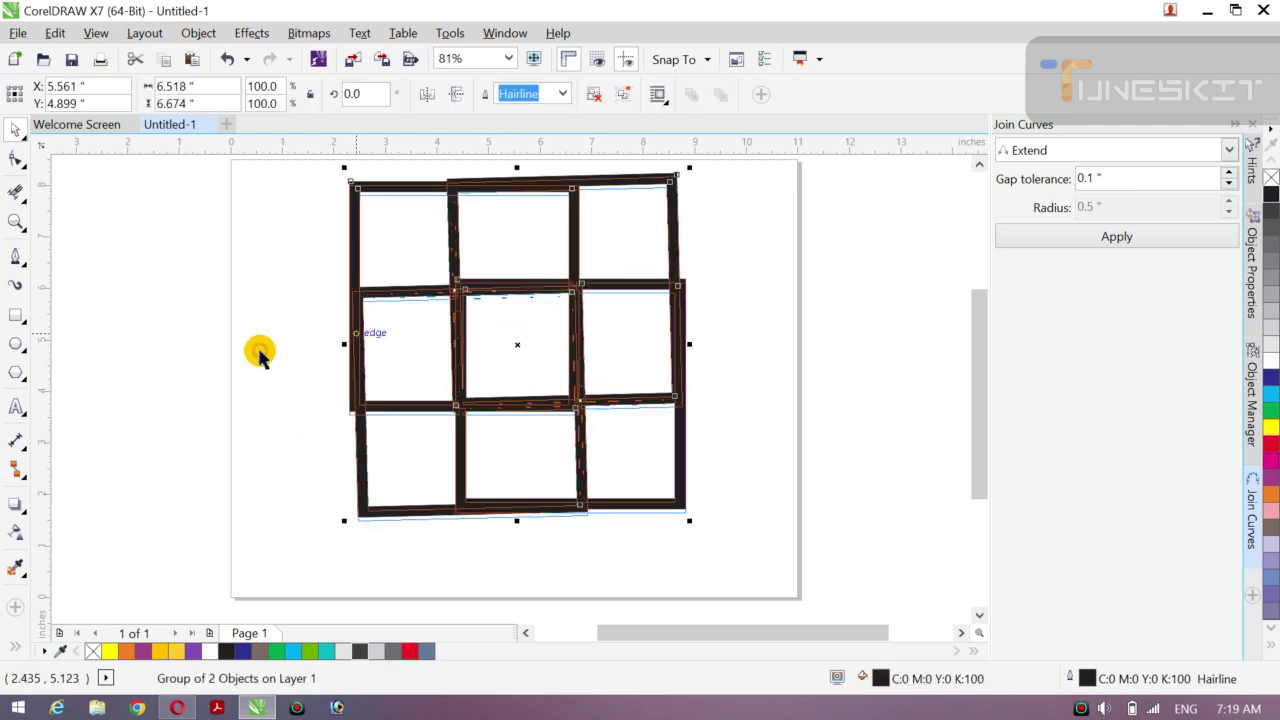
pyautogui.click(125, 370)
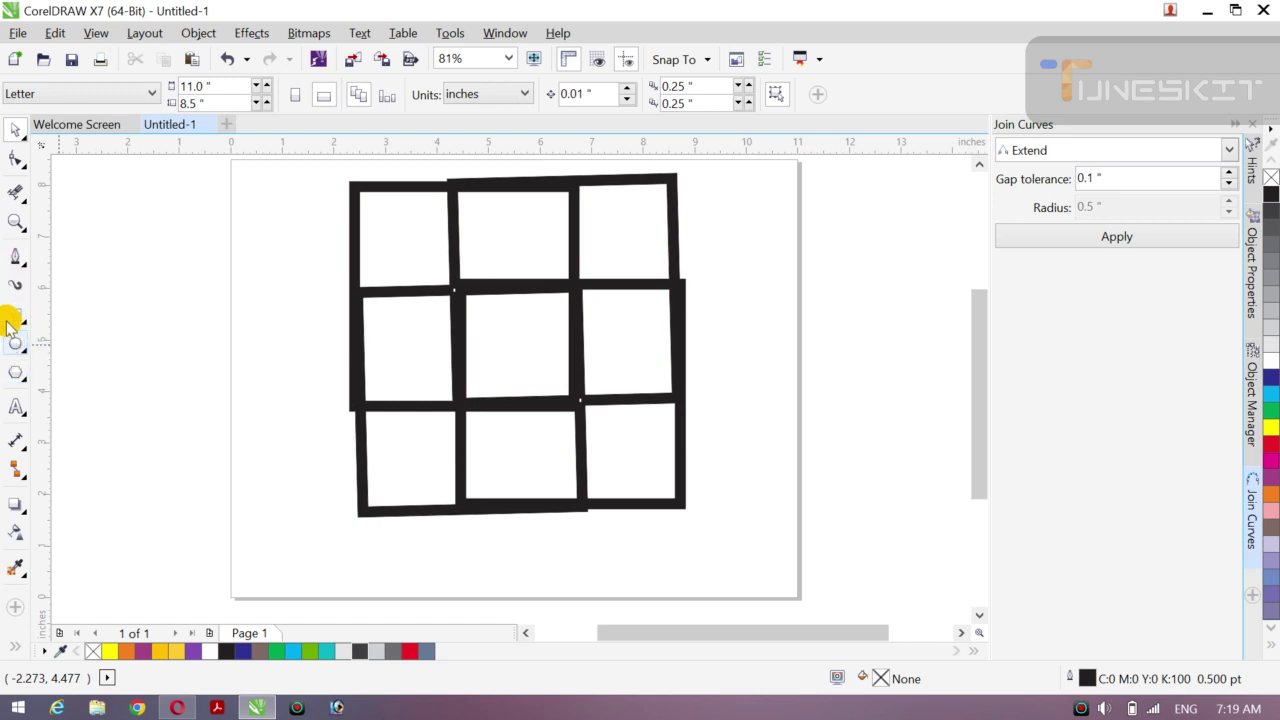
pyautogui.click(18, 405)
pyautogui.moveTo(77, 418); pyautogui.dragTo(250, 620)
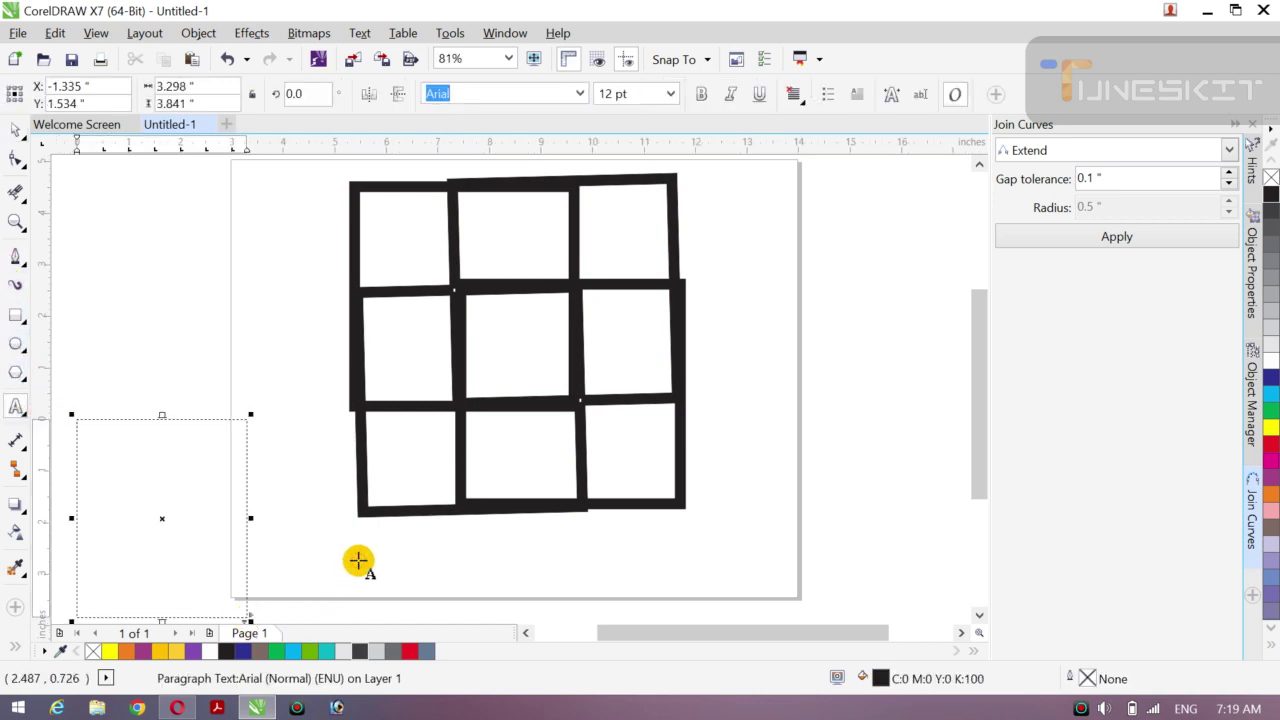
pyautogui.click(18, 131)
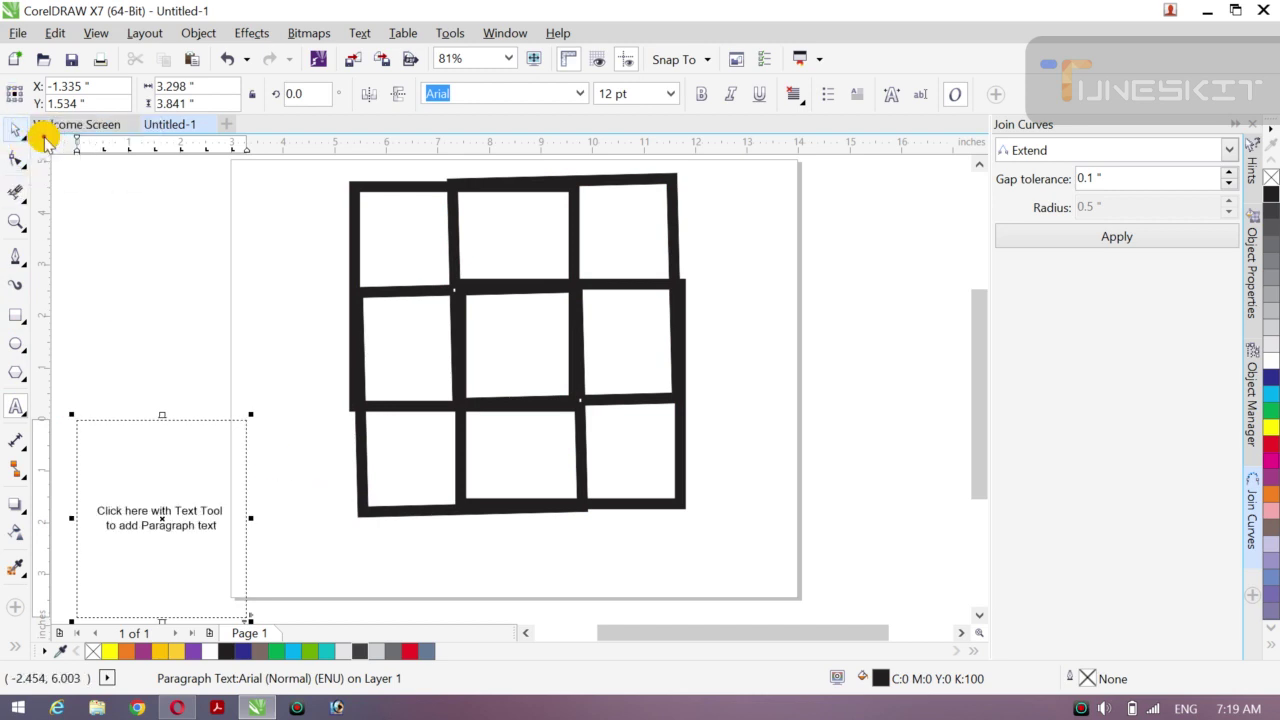
pyautogui.press('Delete')
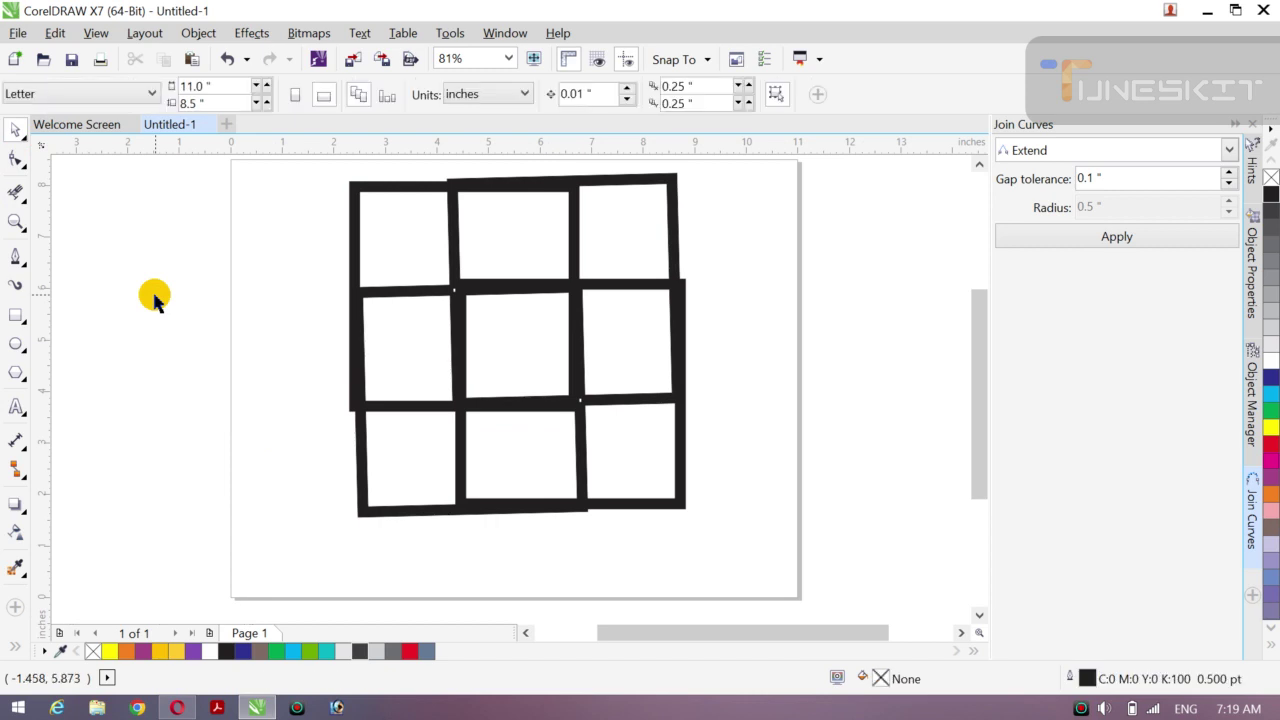
# - Add the artistic text "windew making" in 24 pt Arial on the page below the grid
pyautogui.click(15, 410)
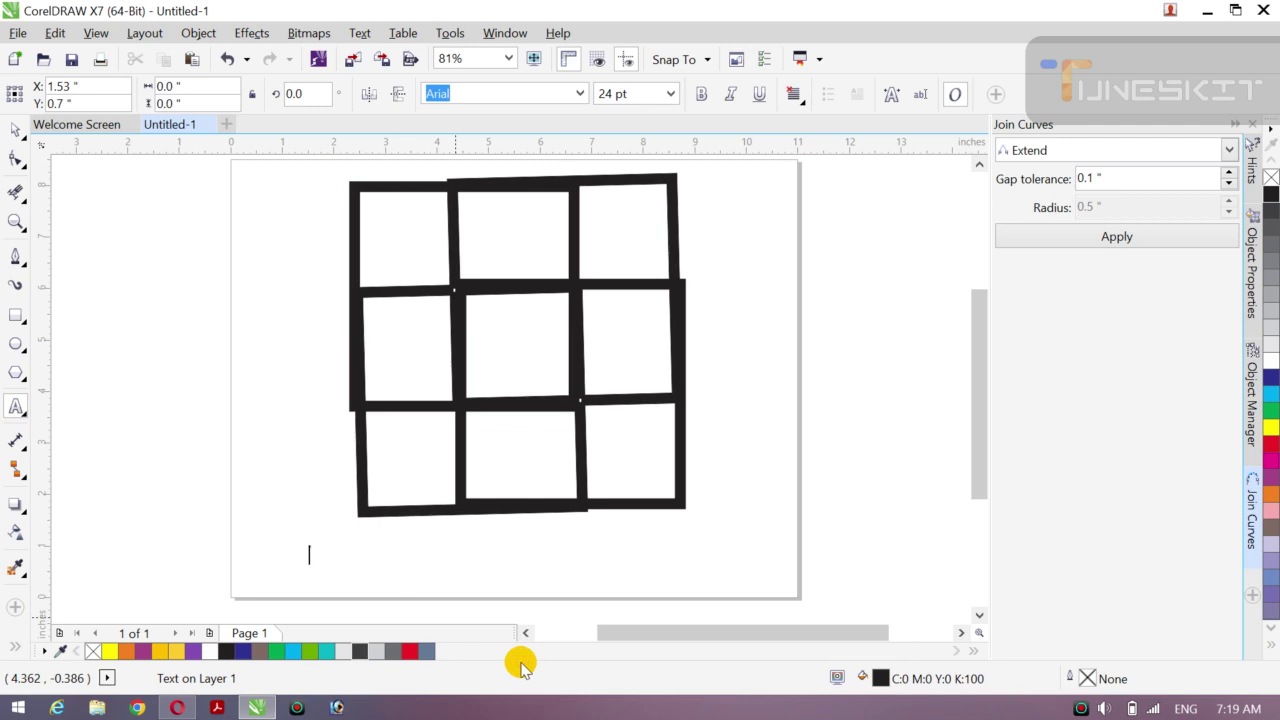
pyautogui.write('windew making')
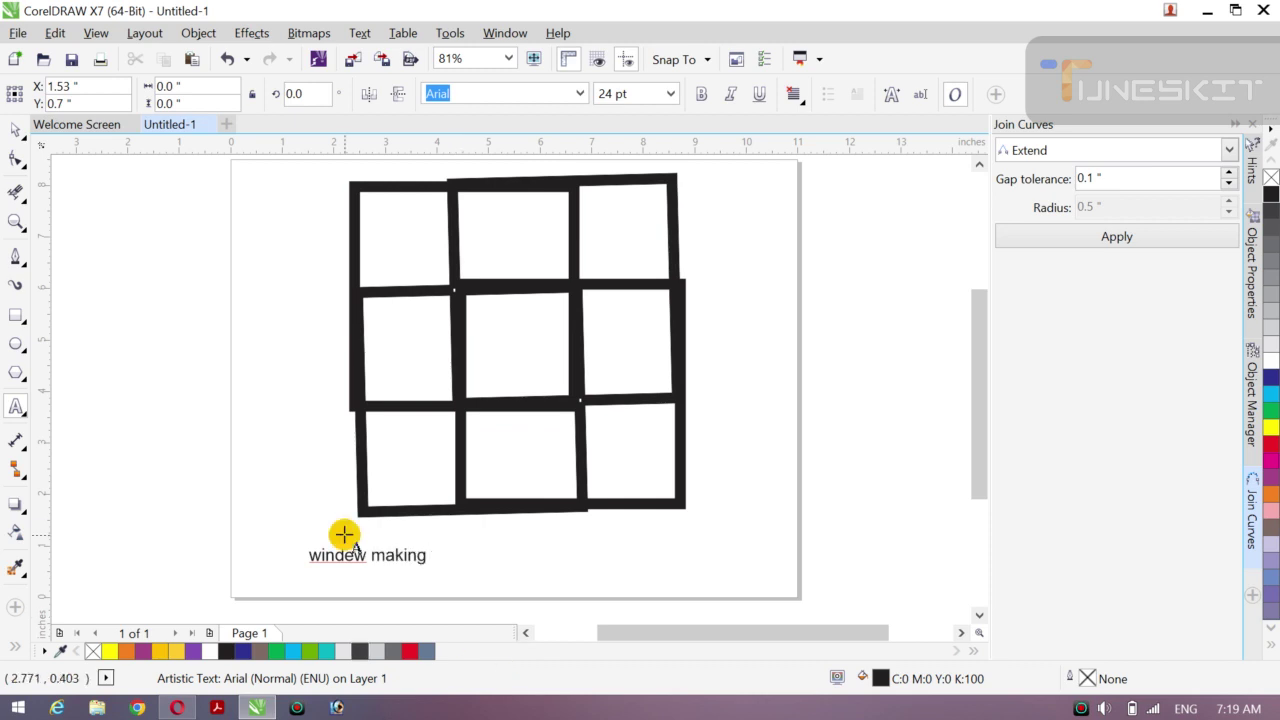
pyautogui.press('Escape')
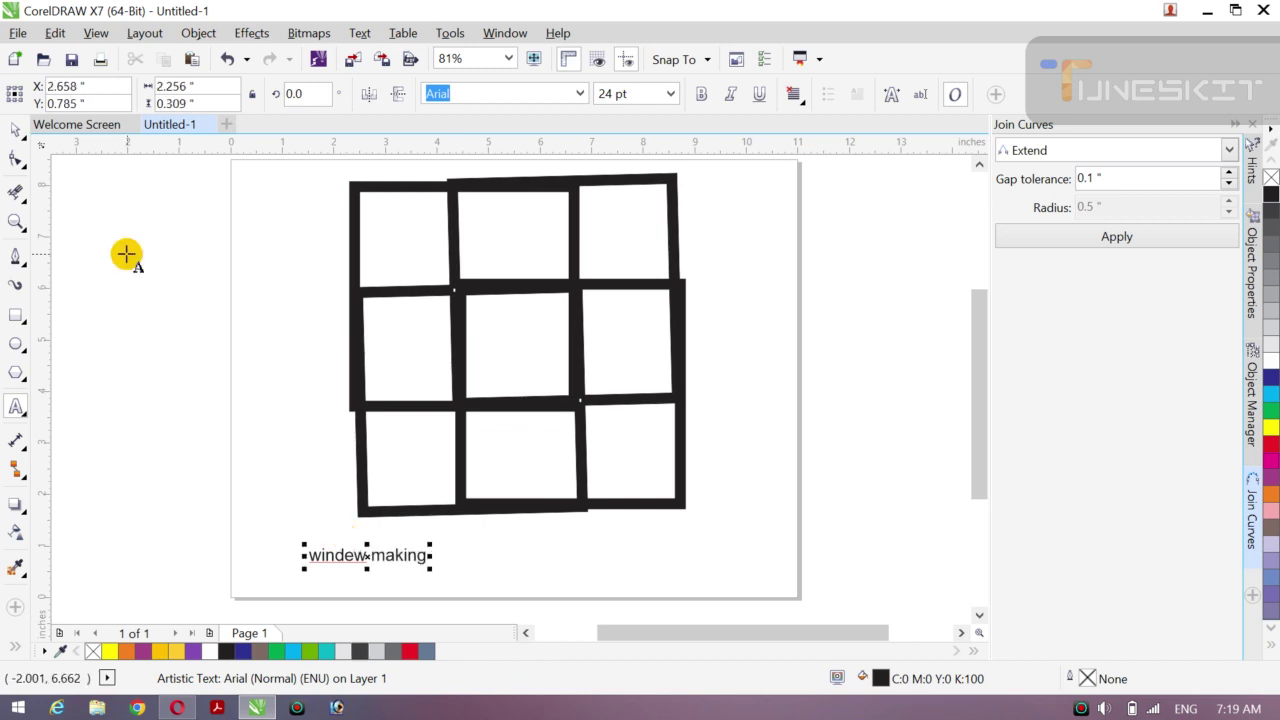
# - Enlarge the caption text to about 36.33 pt and place it roughly centered beneath the grid
pyautogui.click(20, 133)
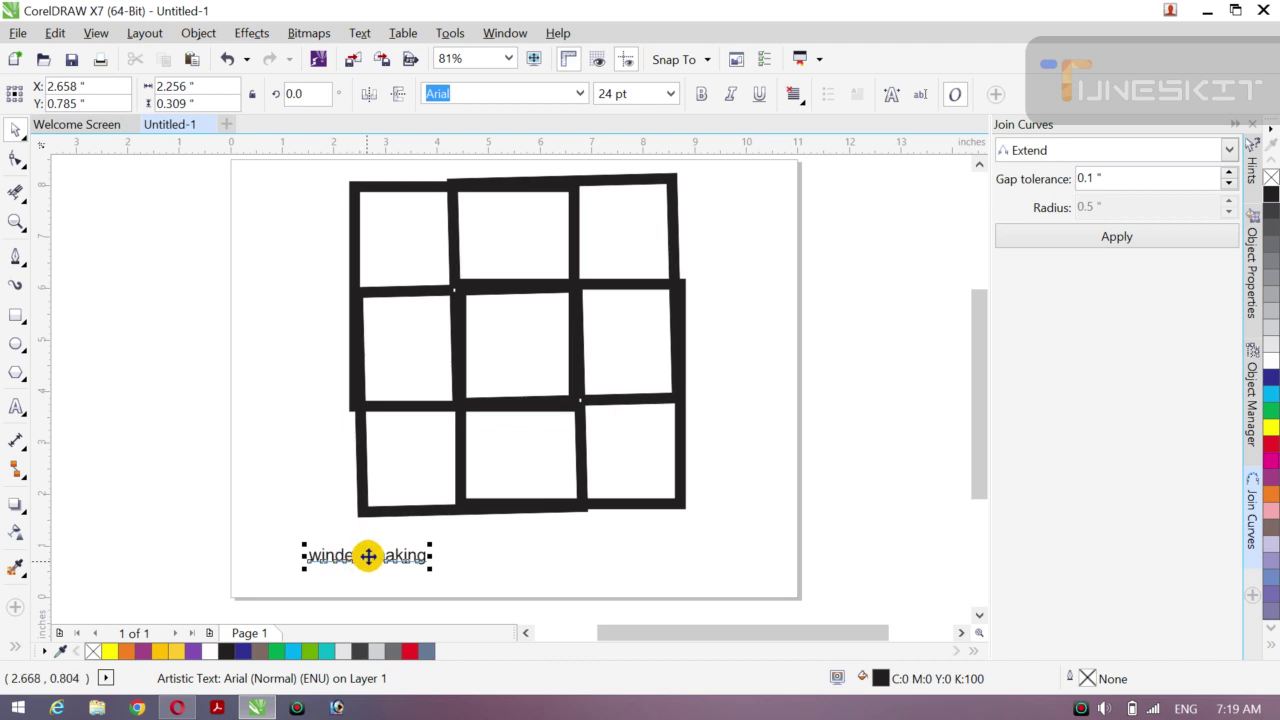
pyautogui.moveTo(368, 556); pyautogui.dragTo(620, 571)
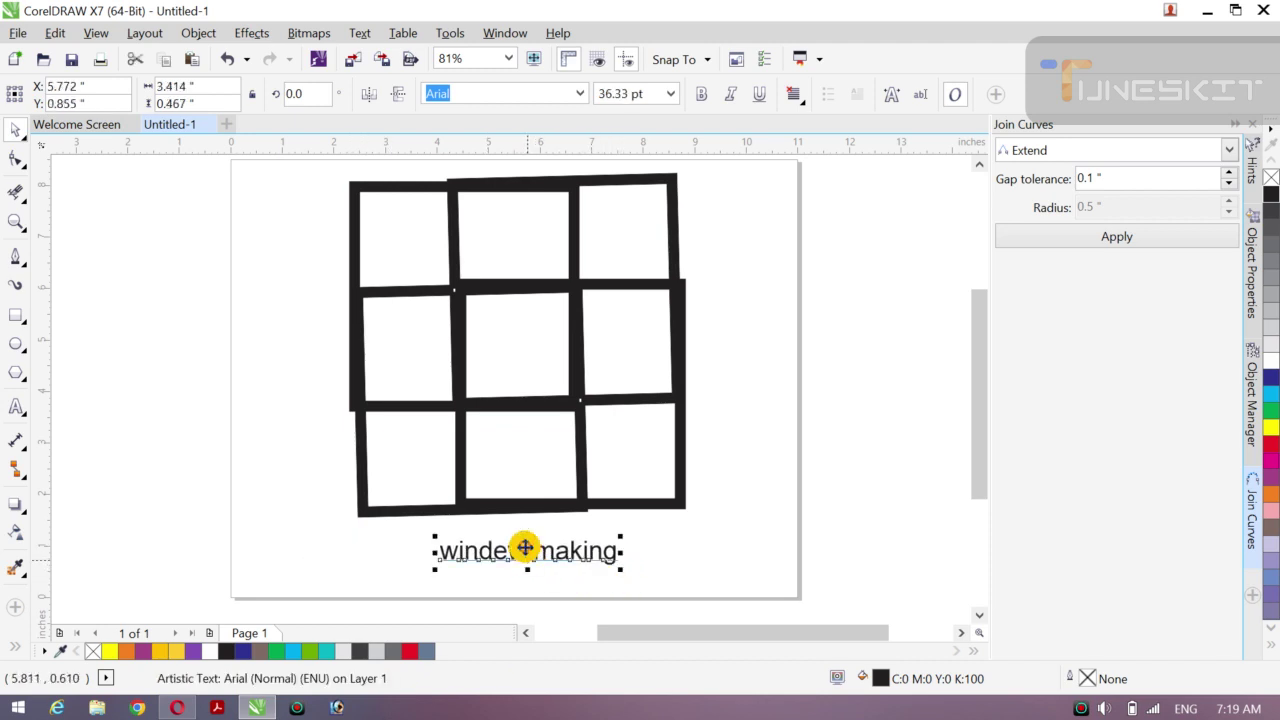
pyautogui.moveTo(527, 551); pyautogui.dragTo(503, 554)
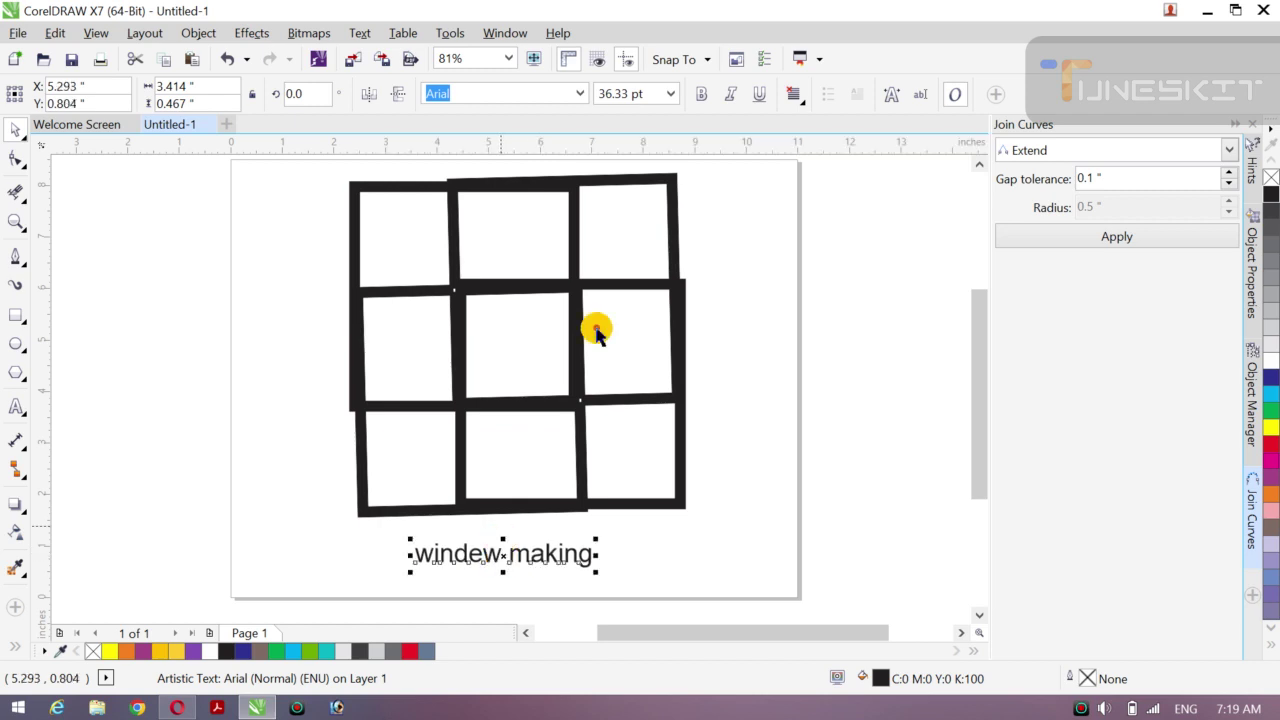
# - Make the "windew making" caption bold and fill it with red (C:0 M:100 Y:100 K:0), leaving nothing selected
pyautogui.click(699, 98)
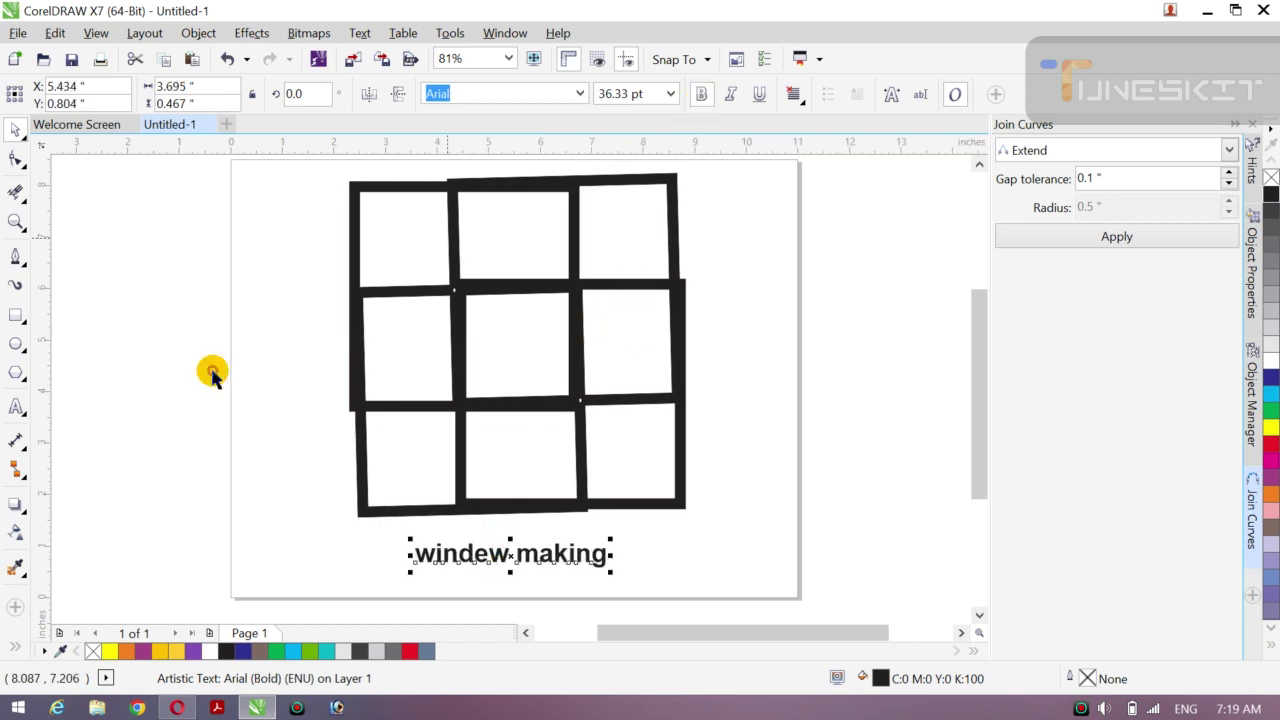
pyautogui.click(131, 378)
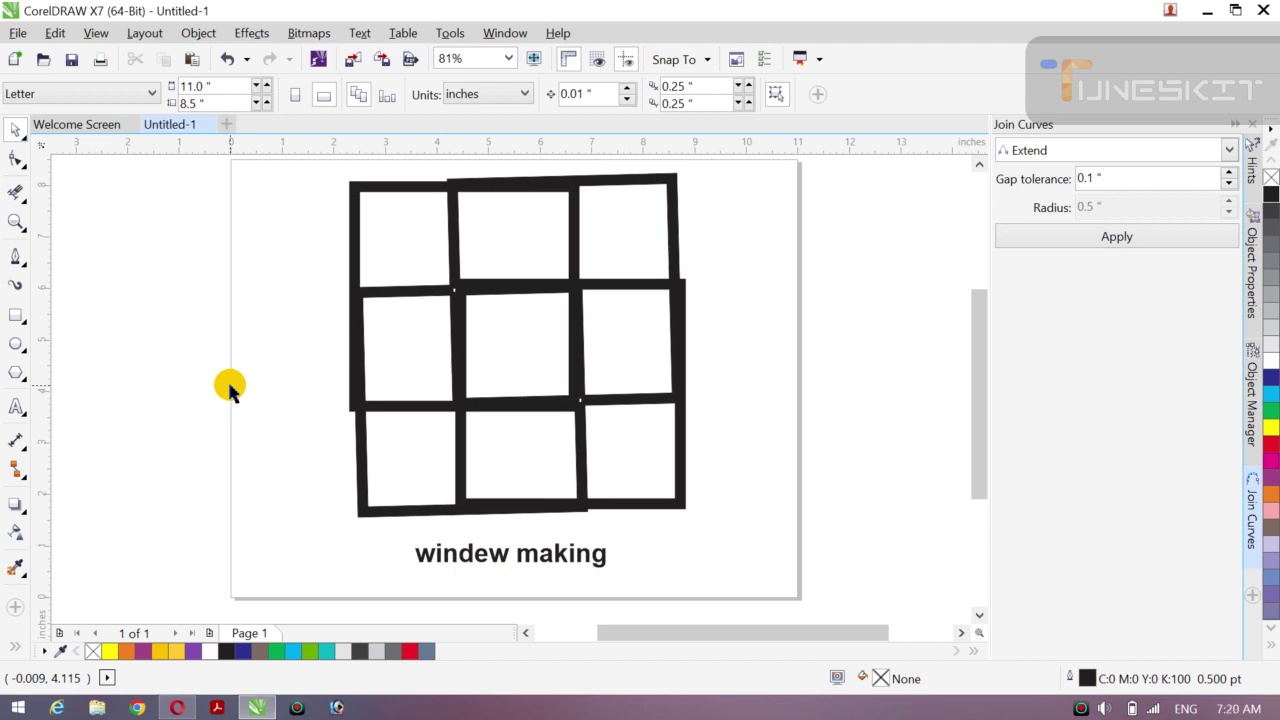
pyautogui.scroll(1, 256, 385)
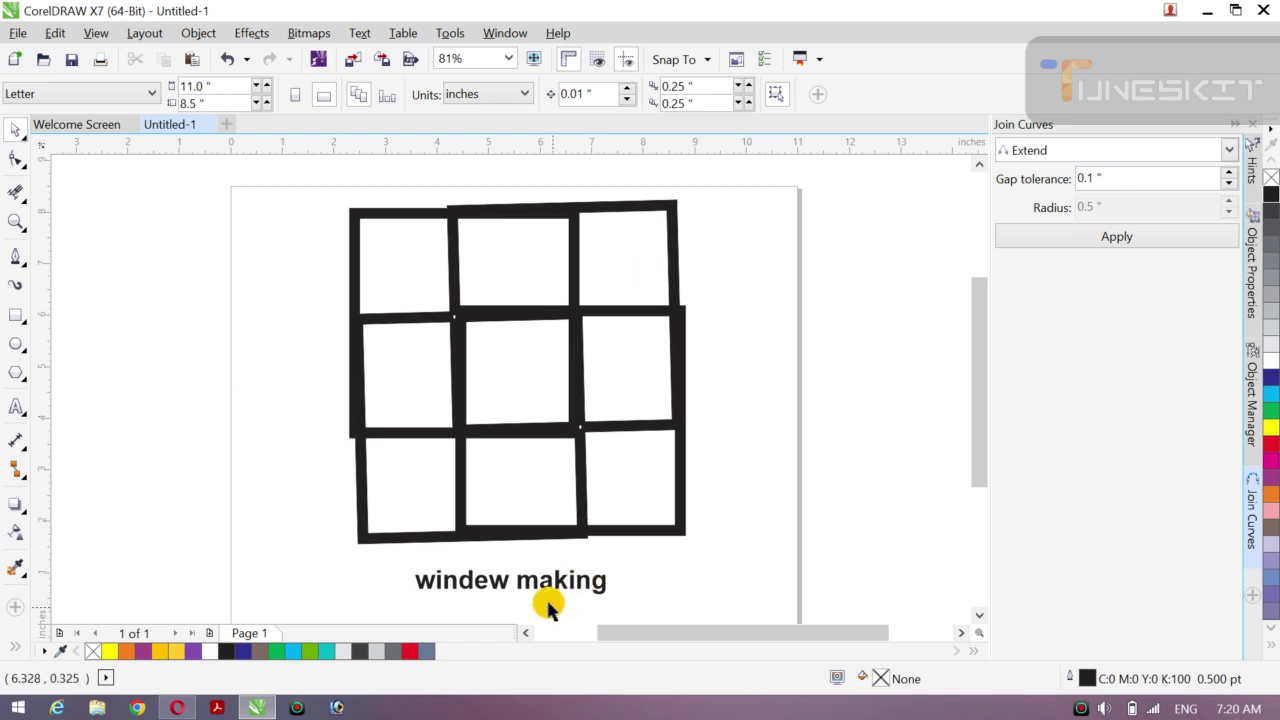
pyautogui.click(570, 583)
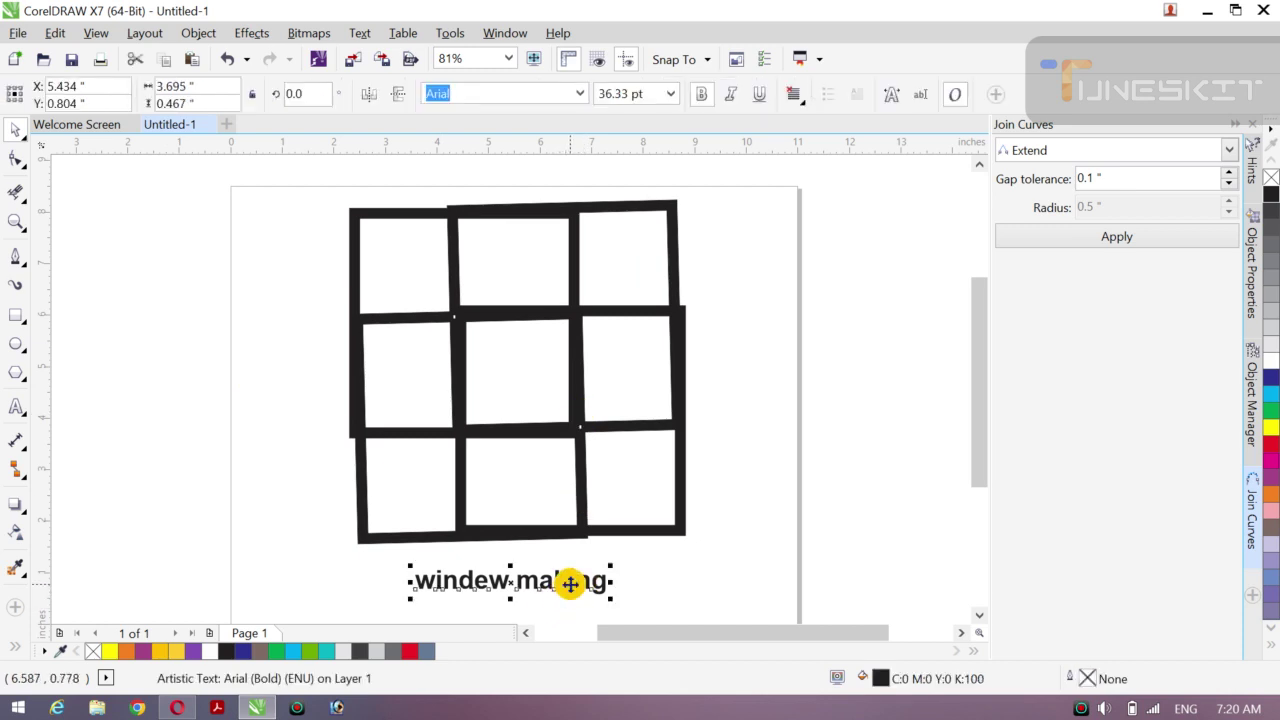
pyautogui.click(1271, 448)
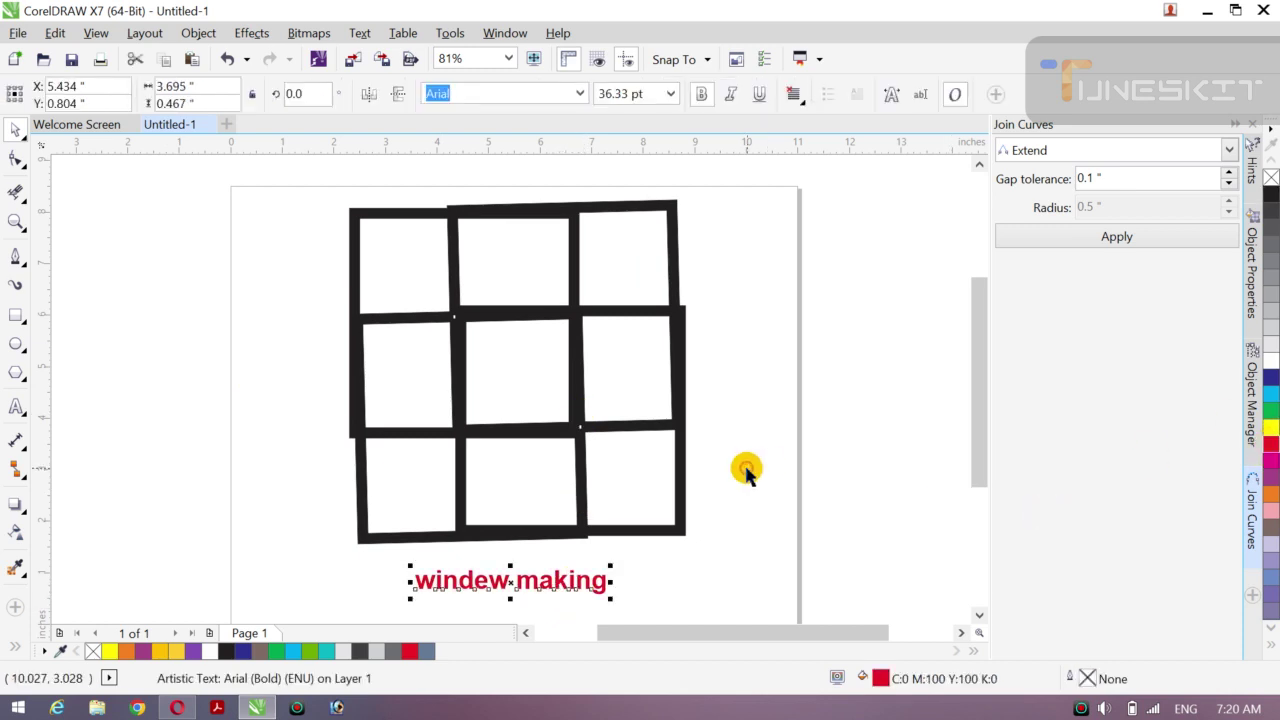
pyautogui.click(172, 378)
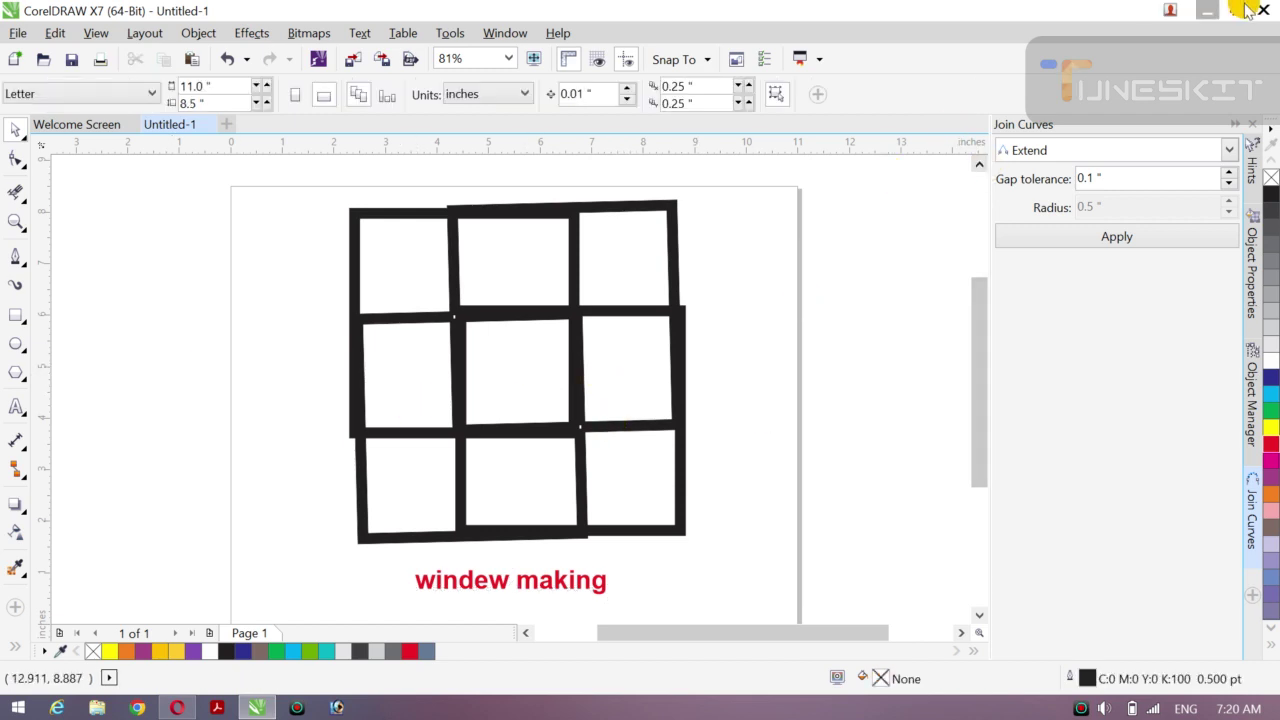
# - Minimize the drawing program's window to get back to the desktop
pyautogui.click(1207, 12)
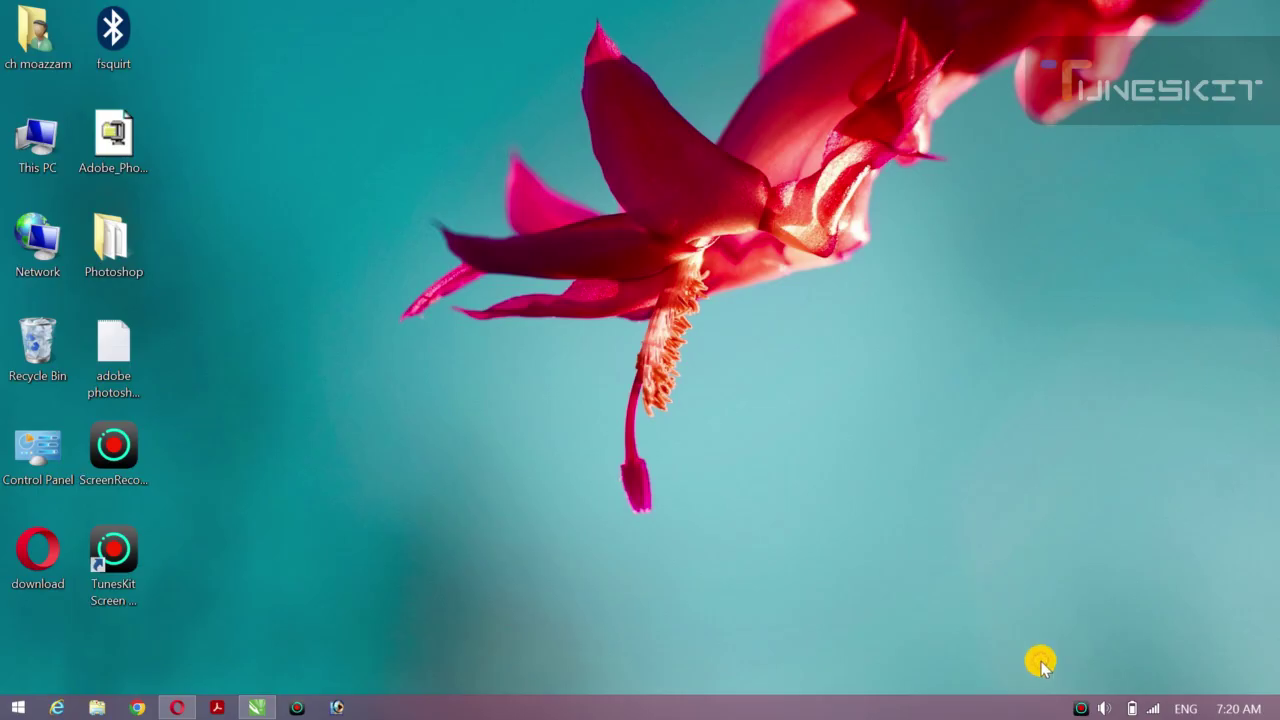